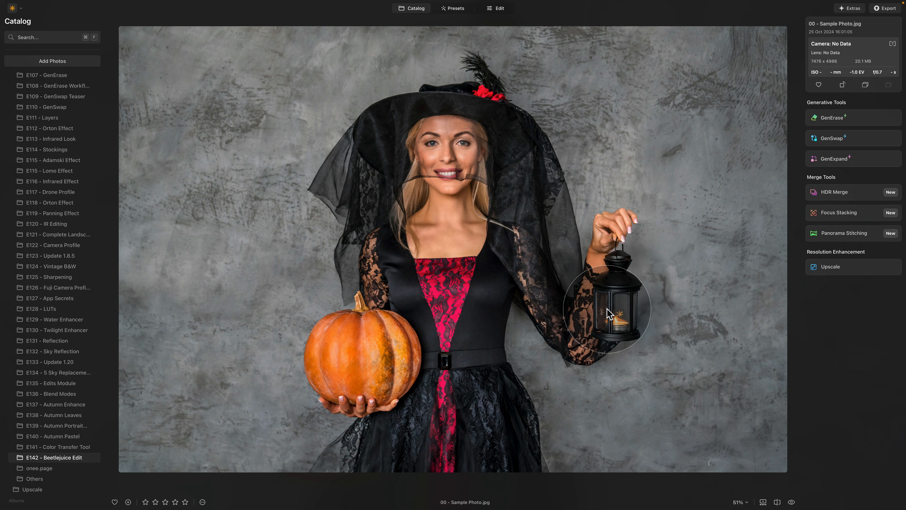
# Review the Glow, Texture, Beetlejuice - Aqua and Halloween Edit images in the catalog, viewing the Halloween Edit enlarged
pyautogui.doubleClick(550, 236)
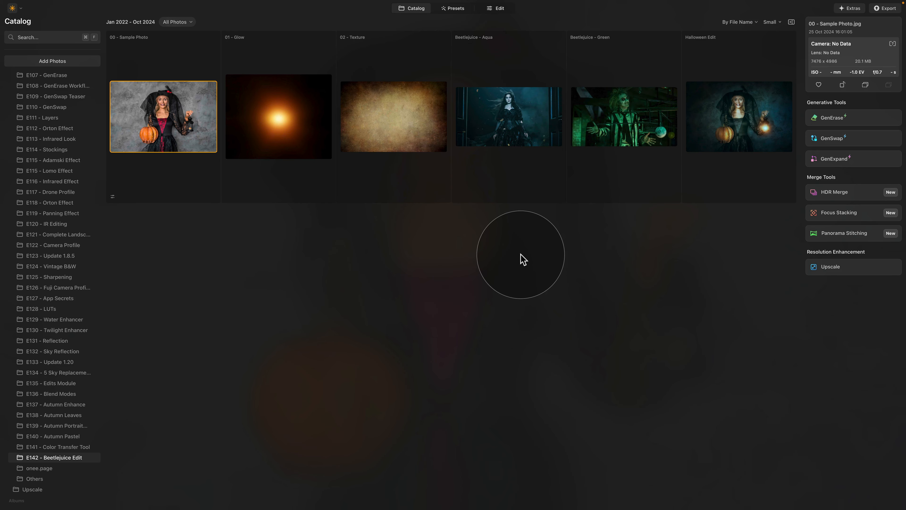
pyautogui.click(300, 111)
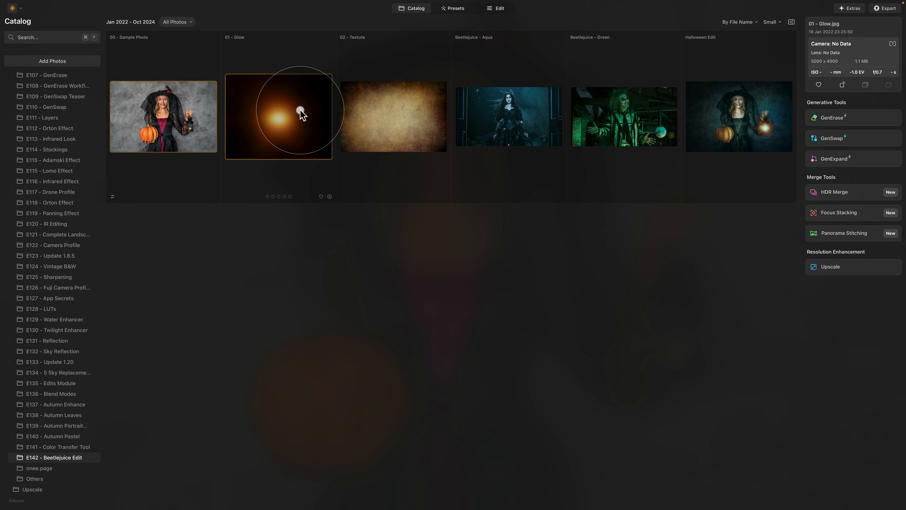
pyautogui.click(391, 116)
pyautogui.click(493, 134)
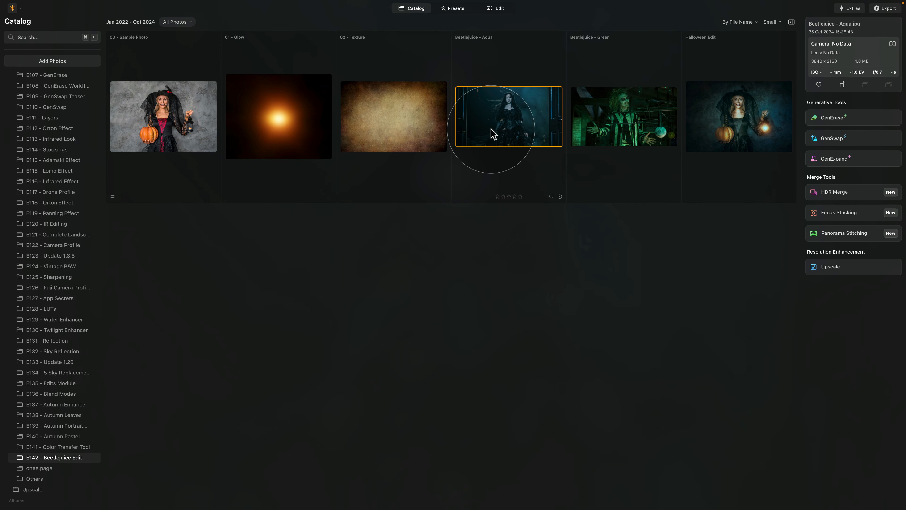
pyautogui.doubleClick(734, 120)
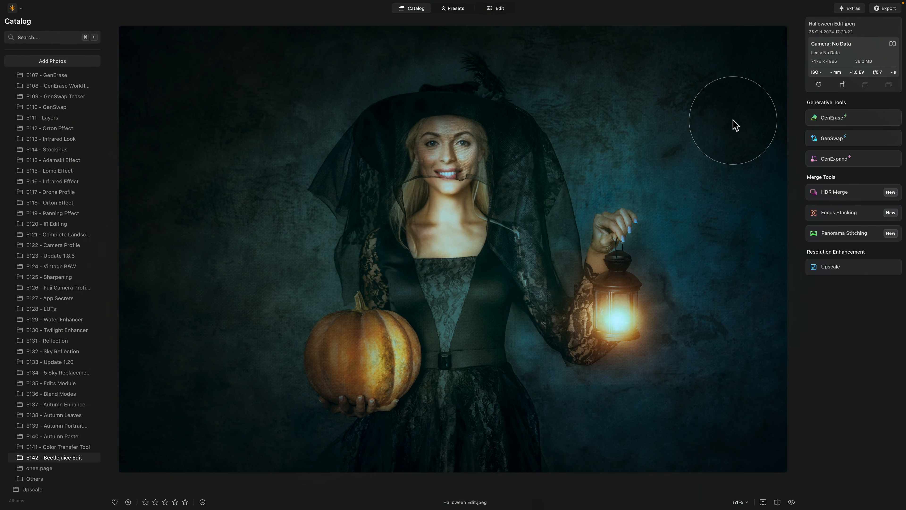
pyautogui.doubleClick(736, 124)
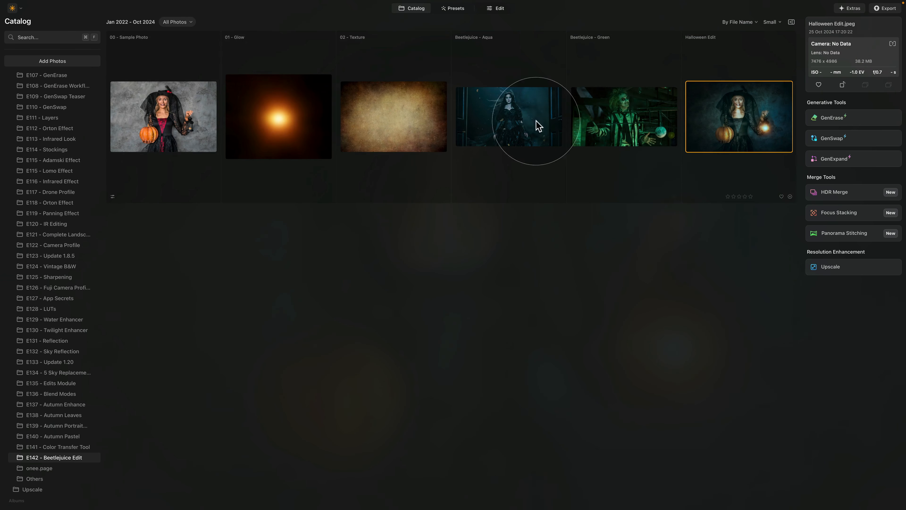
# Open 00 - Sample Photo for editing and switch the Color tool's HSL adjustments to Saturation
pyautogui.click(173, 111)
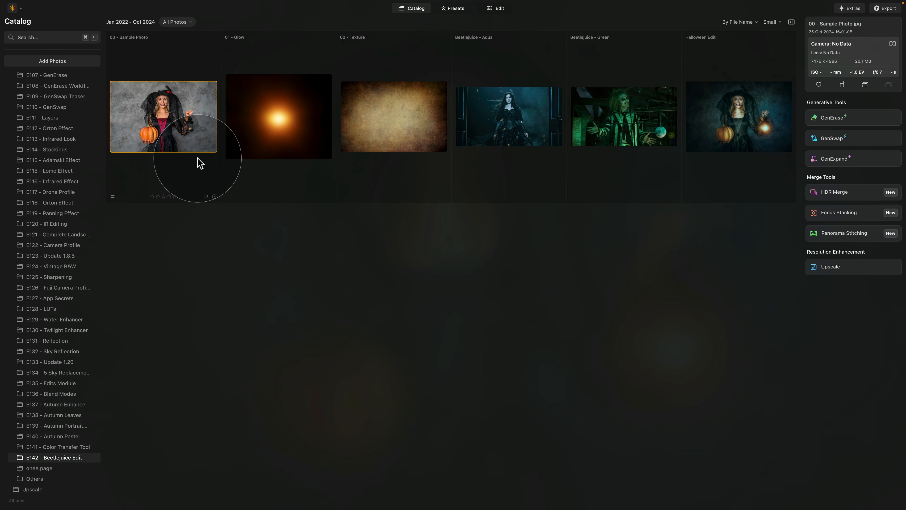
pyautogui.click(498, 11)
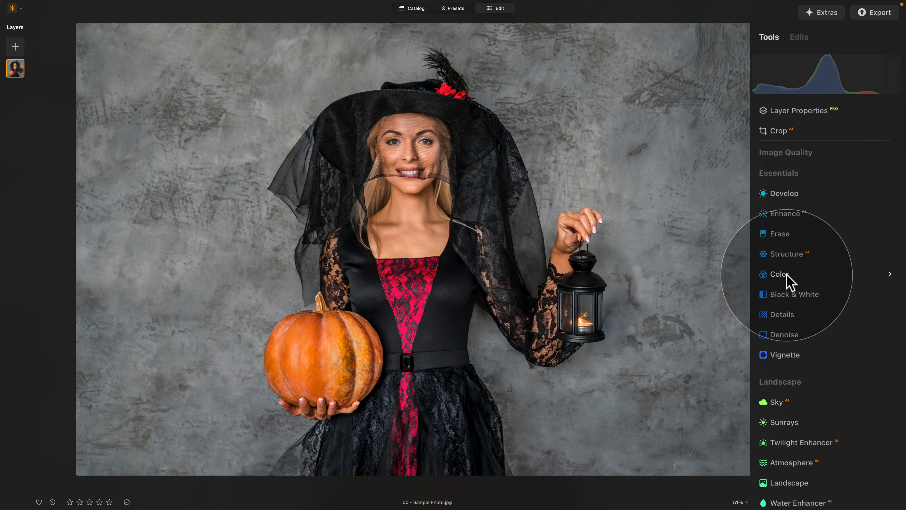
pyautogui.click(787, 275)
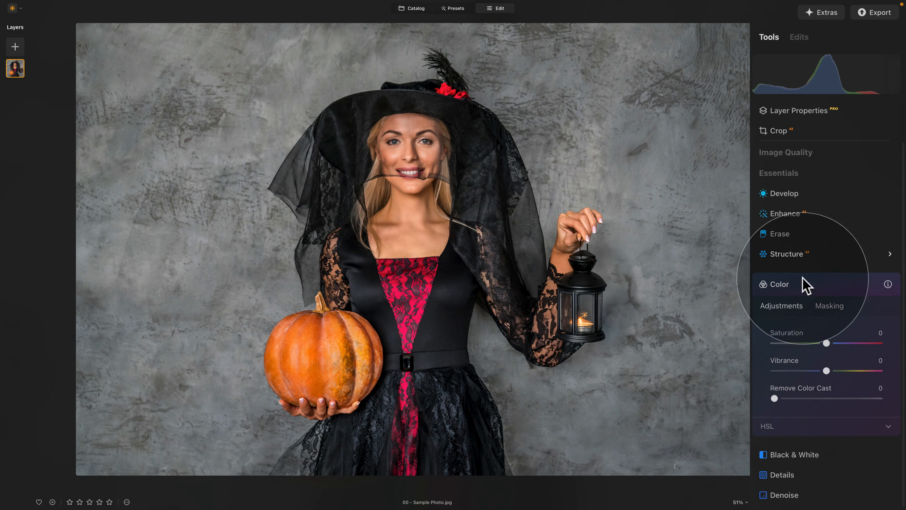
pyautogui.click(812, 427)
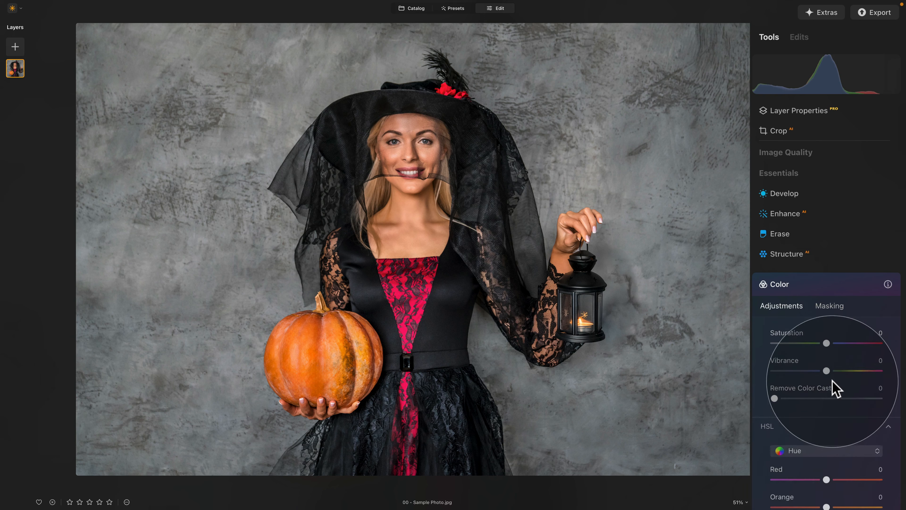
pyautogui.scroll(-1, 831, 378)
pyautogui.scroll(-9, 832, 375)
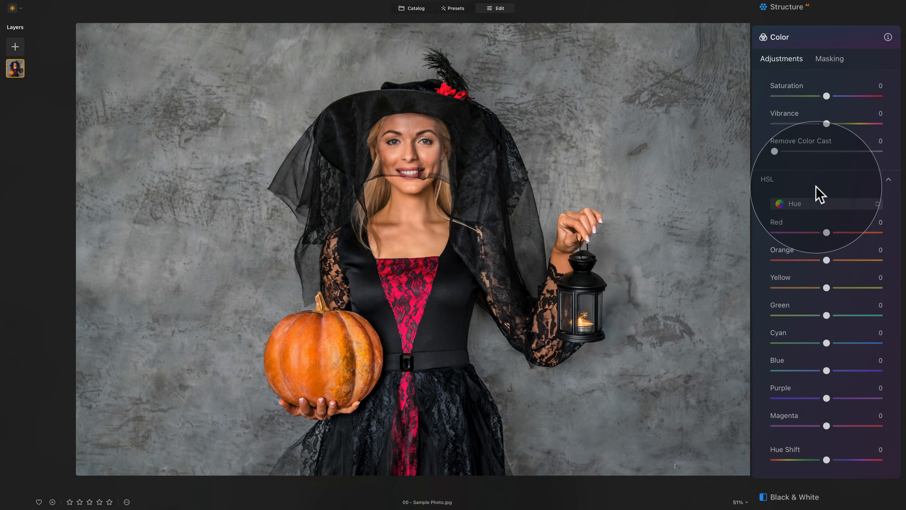
pyautogui.click(824, 204)
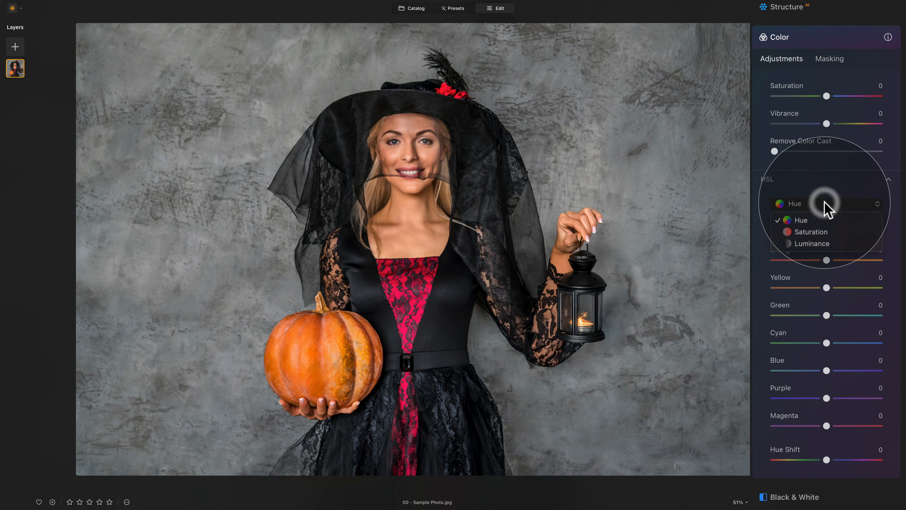
pyautogui.click(827, 233)
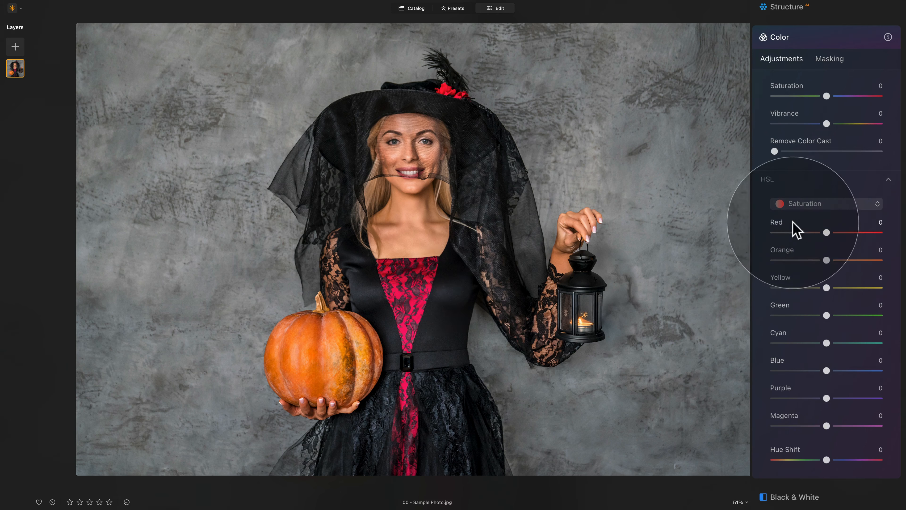
# Set the Red, Magenta and Orange saturation to -100, trying Purple at -100 and resetting it
pyautogui.moveTo(828, 233); pyautogui.dragTo(775, 234)
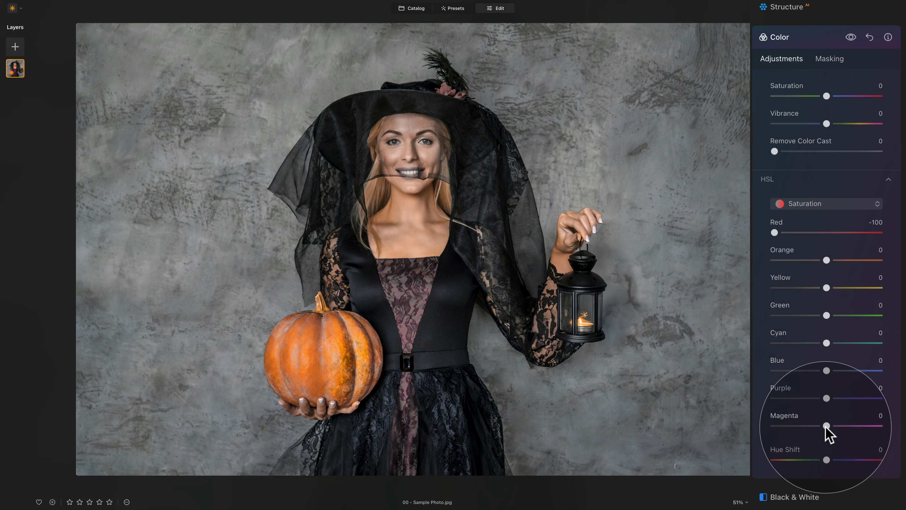
pyautogui.moveTo(826, 425); pyautogui.dragTo(772, 427)
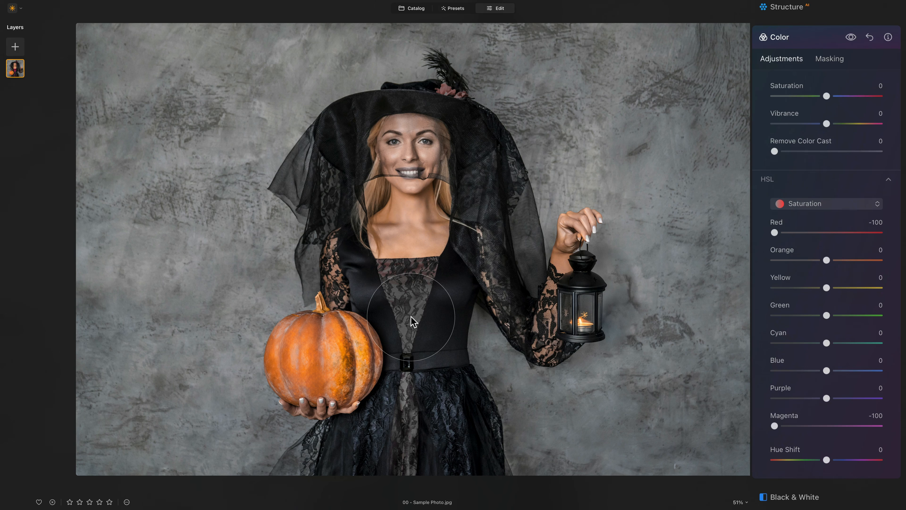
pyautogui.press('super+plus')
pyautogui.press('super+plus')
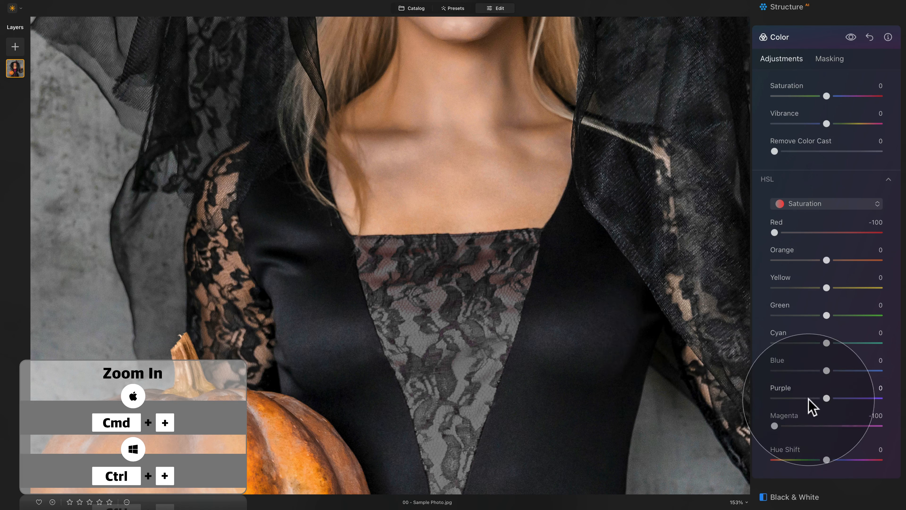
pyautogui.moveTo(825, 399); pyautogui.dragTo(756, 407)
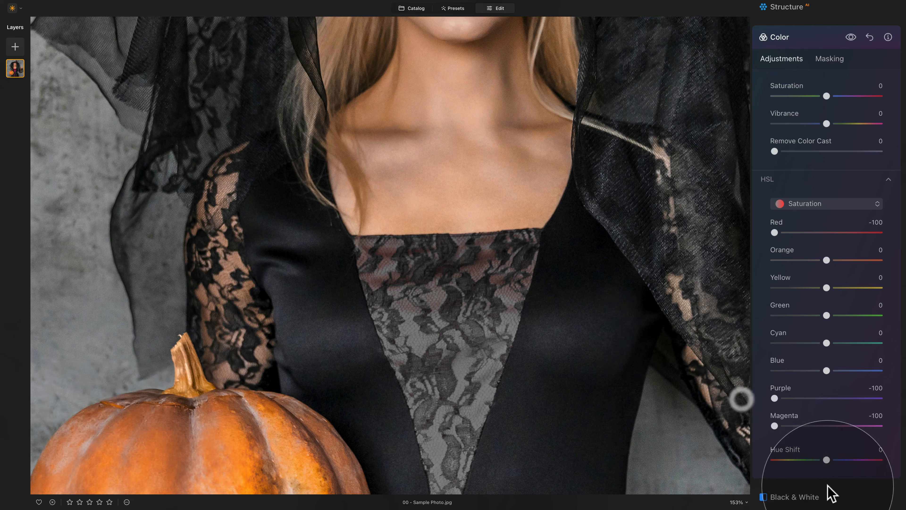
pyautogui.doubleClick(778, 388)
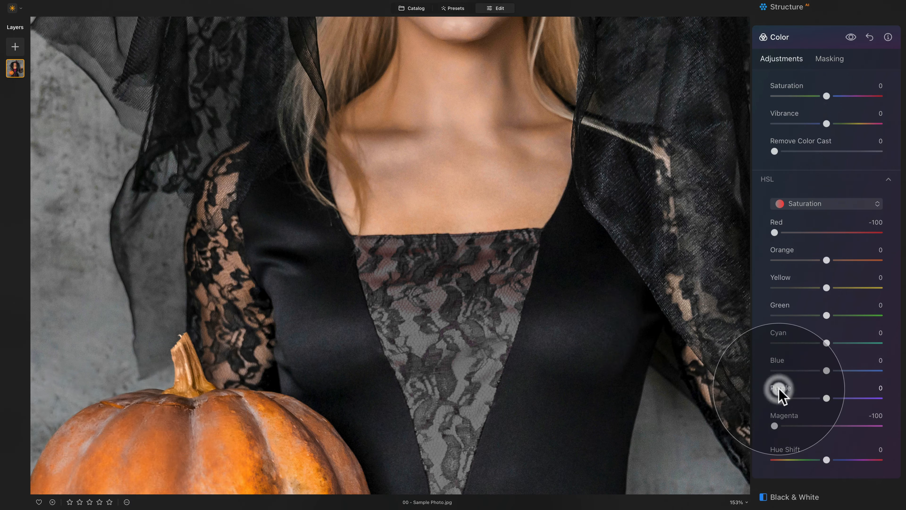
pyautogui.moveTo(828, 261); pyautogui.dragTo(758, 265)
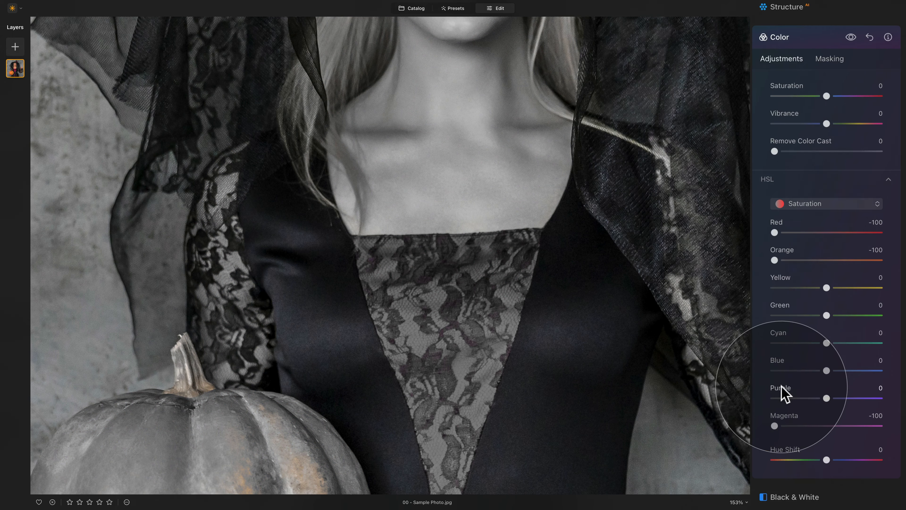
# Start a Brush mask in paint mode for the Color adjustments, with the brush size at 113
pyautogui.scroll(-10, 640, 323)
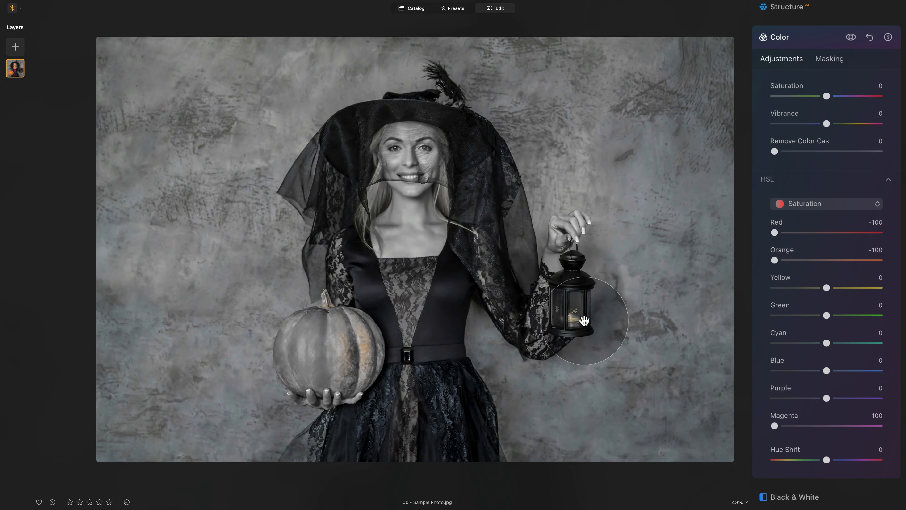
pyautogui.scroll(2, 585, 320)
pyautogui.scroll(-3, 584, 321)
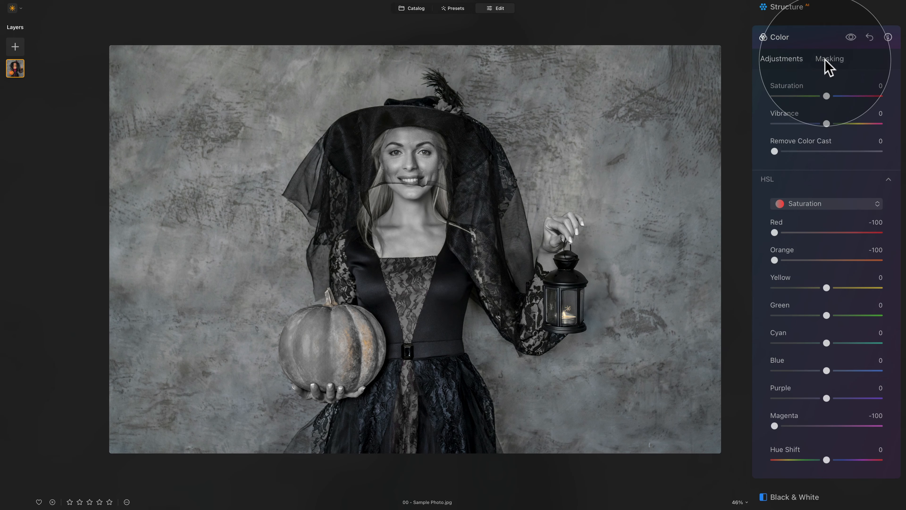
pyautogui.click(832, 63)
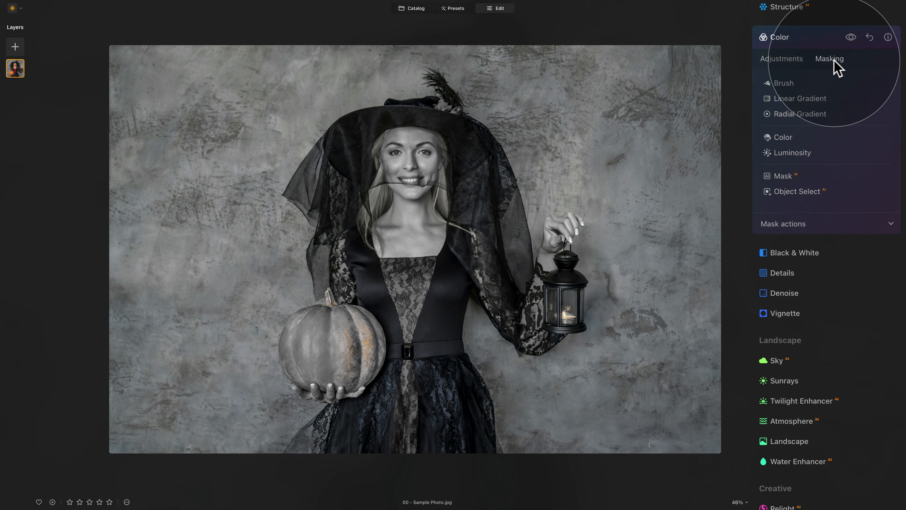
pyautogui.click(794, 85)
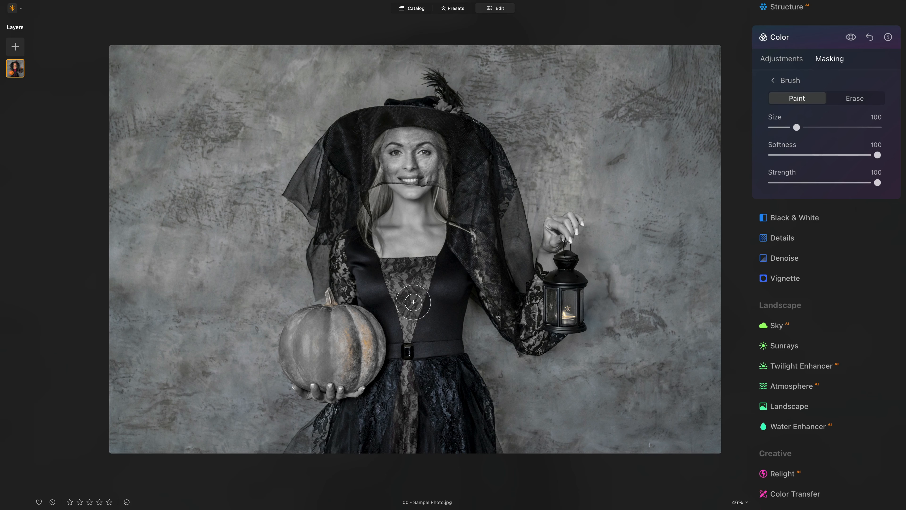
pyautogui.scroll(6, 413, 303)
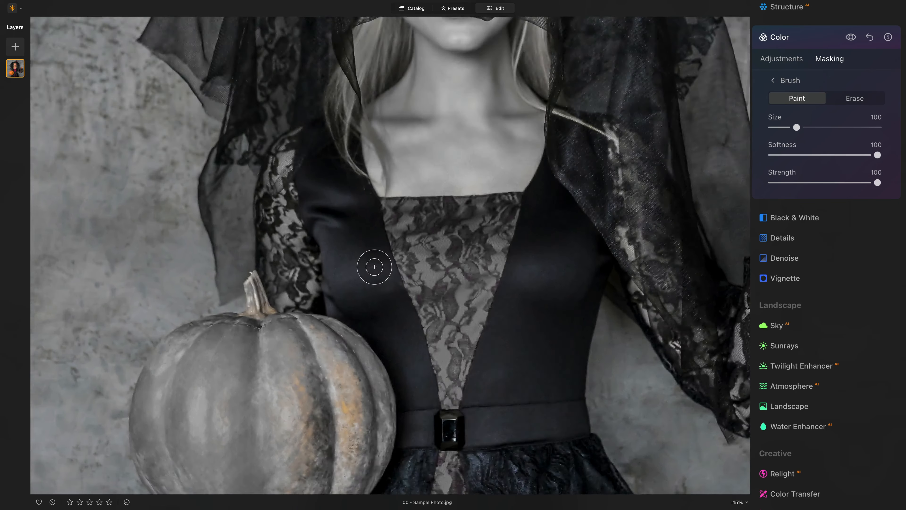
pyautogui.scroll(-10, 465, 297)
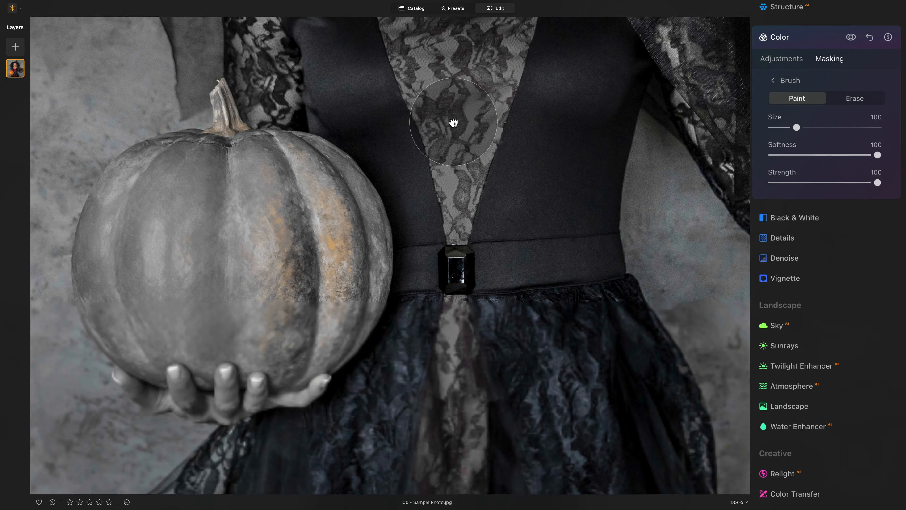
pyautogui.scroll(-2, 449, 178)
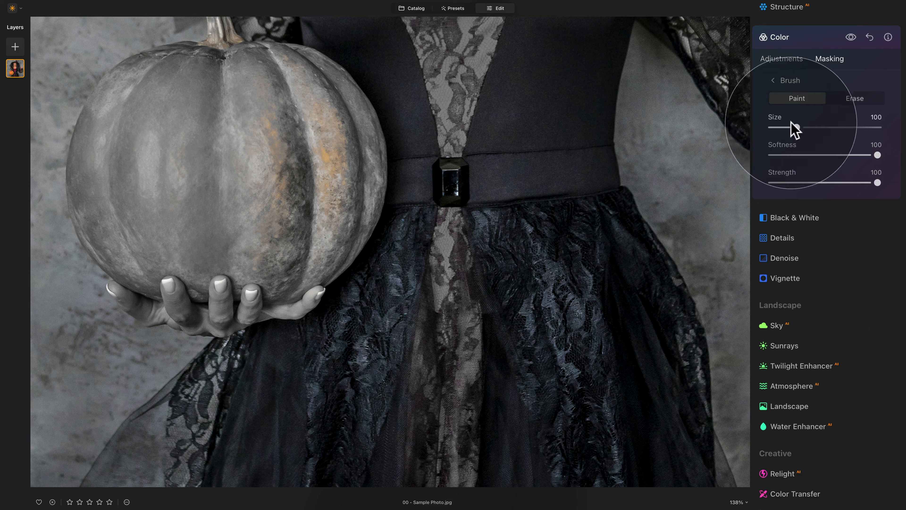
pyautogui.moveTo(796, 127); pyautogui.dragTo(800, 127)
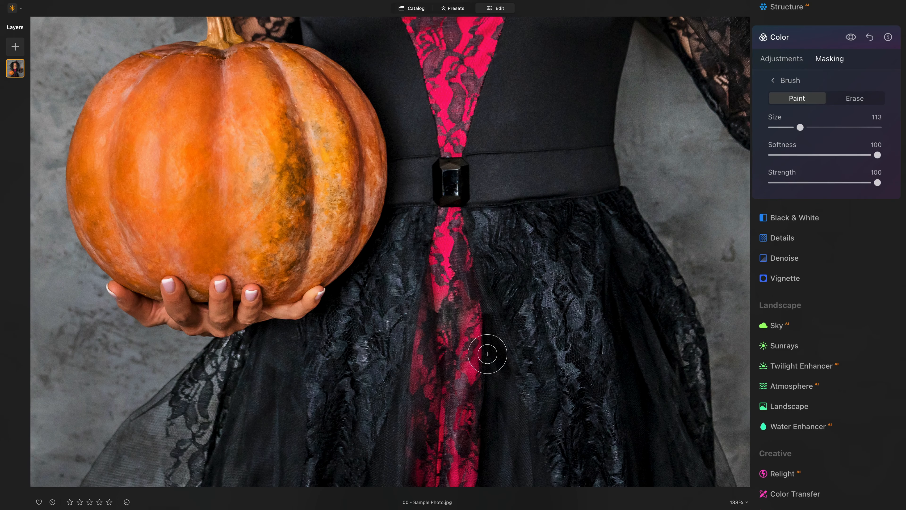
# Reduce the brush size to 88 and paint the mask over the red lace strip on the skirt below the buckle
pyautogui.scroll(-5, 443, 305)
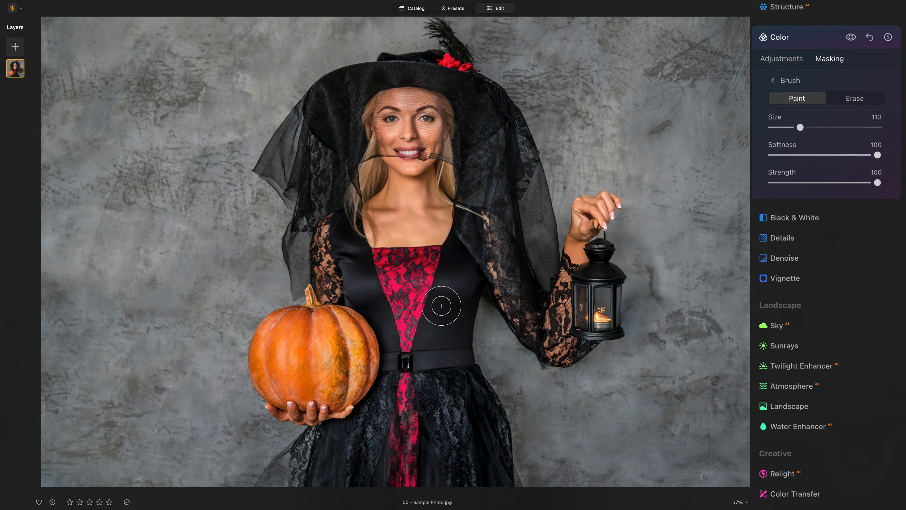
pyautogui.scroll(6, 355, 445)
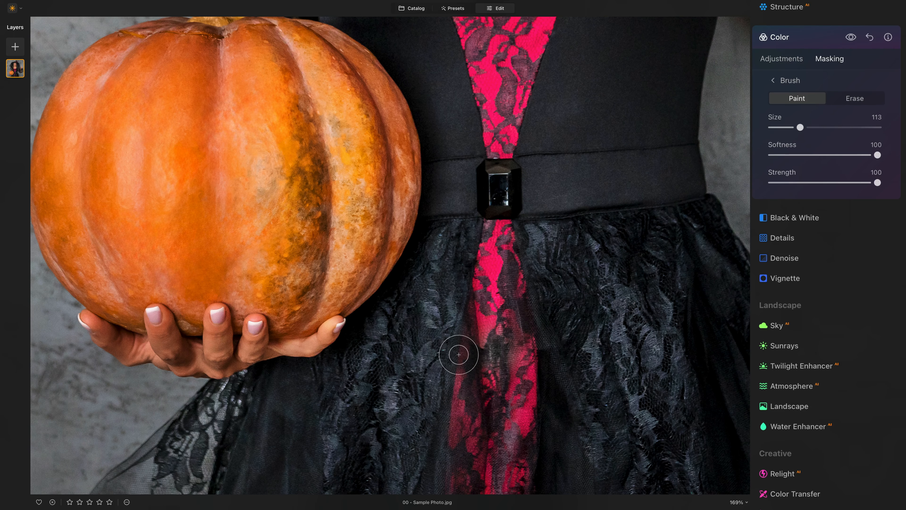
pyautogui.press('[')
pyautogui.press('[')
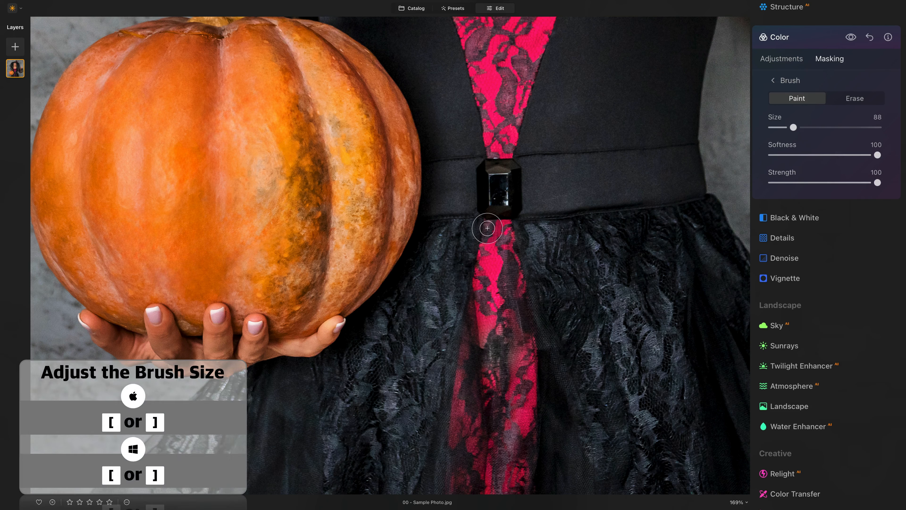
pyautogui.moveTo(487, 228)
pyautogui.mouseDown()
pyautogui.moveTo(512, 306)
pyautogui.moveTo(495, 247)
pyautogui.moveTo(480, 331)
pyautogui.moveTo(489, 328)
pyautogui.moveTo(509, 407)
pyautogui.moveTo(517, 312)
pyautogui.mouseUp()
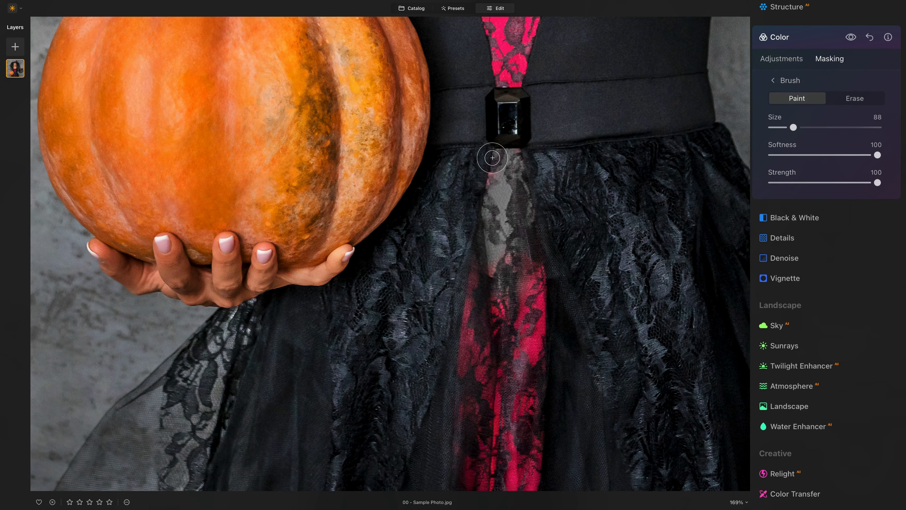
pyautogui.moveTo(493, 158); pyautogui.dragTo(493, 214)
pyautogui.moveTo(526, 289)
pyautogui.mouseDown()
pyautogui.moveTo(499, 259)
pyautogui.moveTo(486, 333)
pyautogui.moveTo(489, 371)
pyautogui.moveTo(491, 316)
pyautogui.moveTo(492, 428)
pyautogui.moveTo(485, 478)
pyautogui.moveTo(479, 474)
pyautogui.moveTo(543, 488)
pyautogui.moveTo(548, 459)
pyautogui.mouseUp()
pyautogui.moveTo(550, 283); pyautogui.dragTo(565, 380)
pyautogui.moveTo(540, 454)
pyautogui.mouseDown()
pyautogui.moveTo(523, 431)
pyautogui.moveTo(528, 283)
pyautogui.moveTo(499, 389)
pyautogui.mouseUp()
pyautogui.moveTo(486, 421)
pyautogui.mouseDown()
pyautogui.moveTo(475, 484)
pyautogui.moveTo(522, 453)
pyautogui.moveTo(505, 447)
pyautogui.moveTo(493, 460)
pyautogui.mouseUp()
pyautogui.moveTo(522, 294); pyautogui.dragTo(539, 440)
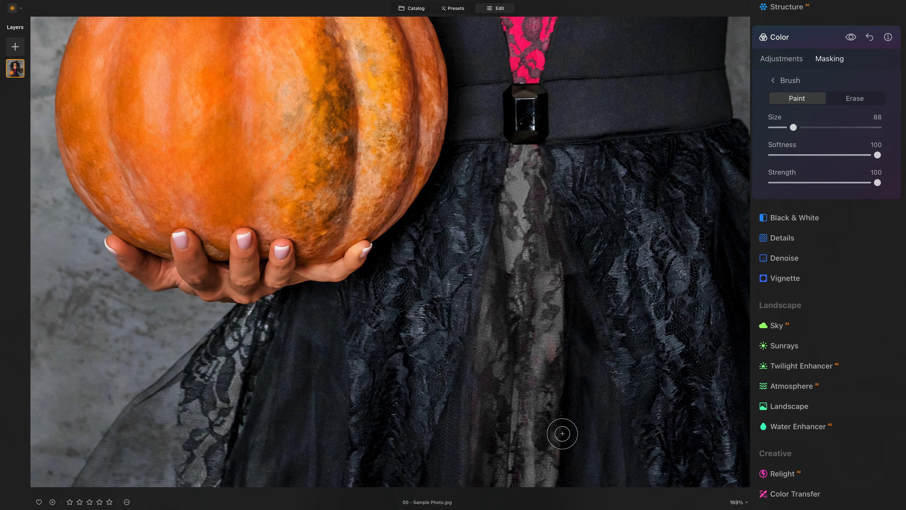
# Paint the mask over the middle of the red lace bodice panel, working up from the belt buckle towards the neckline
pyautogui.scroll(5, 524, 305)
pyautogui.moveTo(521, 275); pyautogui.dragTo(510, 275)
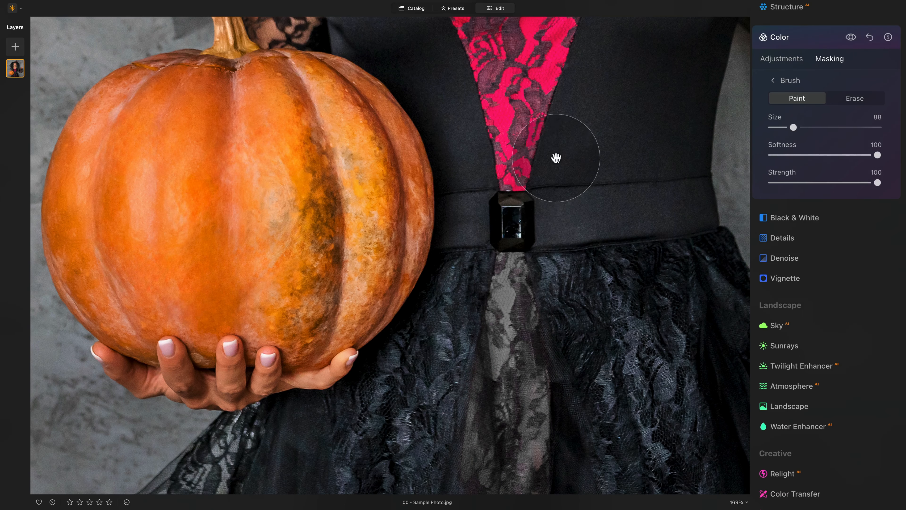
pyautogui.moveTo(557, 157); pyautogui.dragTo(538, 347)
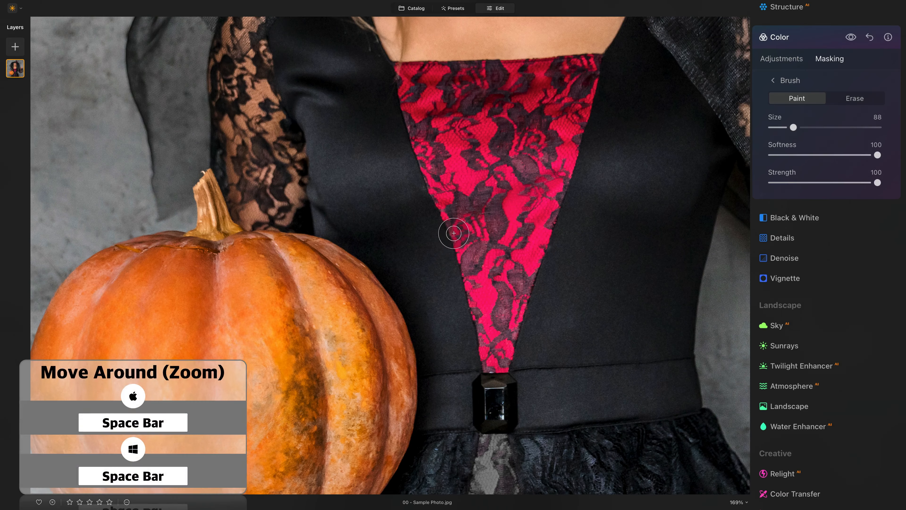
pyautogui.moveTo(454, 233)
pyautogui.mouseDown()
pyautogui.moveTo(486, 368)
pyautogui.moveTo(517, 372)
pyautogui.mouseUp()
pyautogui.scroll(3, 537, 324)
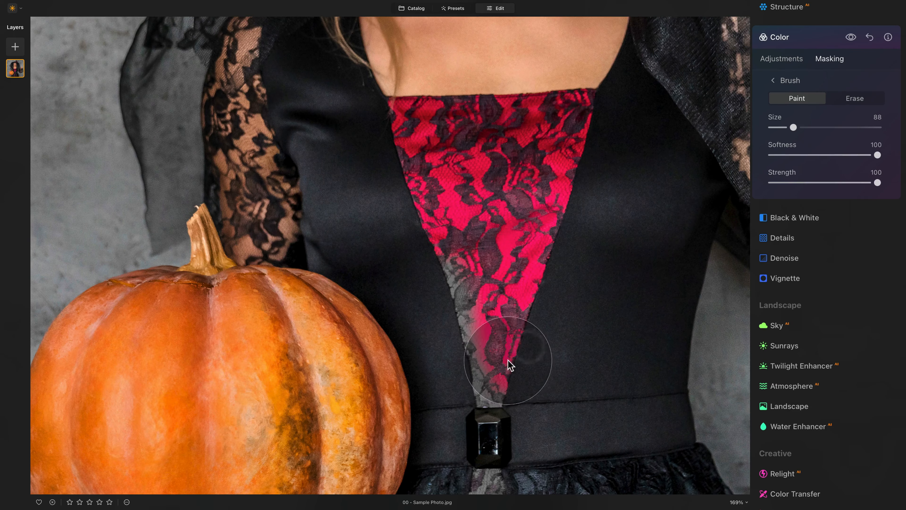
pyautogui.moveTo(507, 357)
pyautogui.mouseDown()
pyautogui.moveTo(500, 391)
pyautogui.moveTo(506, 316)
pyautogui.moveTo(505, 344)
pyautogui.mouseUp()
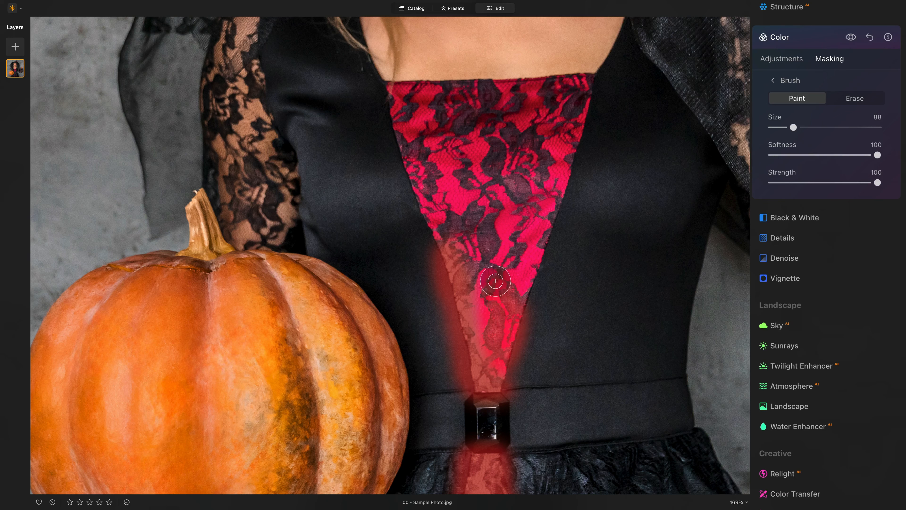
pyautogui.moveTo(496, 281)
pyautogui.mouseDown()
pyautogui.moveTo(472, 234)
pyautogui.moveTo(482, 255)
pyautogui.moveTo(507, 247)
pyautogui.mouseUp()
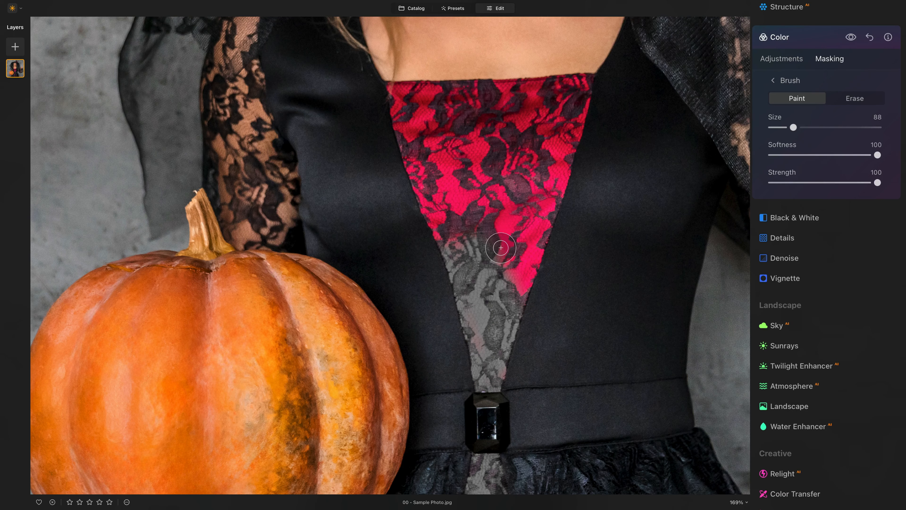
pyautogui.press(']')
pyautogui.moveTo(486, 195)
pyautogui.mouseDown()
pyautogui.moveTo(475, 238)
pyautogui.moveTo(471, 217)
pyautogui.moveTo(523, 146)
pyautogui.moveTo(496, 280)
pyautogui.moveTo(506, 272)
pyautogui.moveTo(508, 235)
pyautogui.moveTo(446, 203)
pyautogui.moveTo(516, 187)
pyautogui.moveTo(427, 202)
pyautogui.moveTo(428, 258)
pyautogui.moveTo(431, 238)
pyautogui.mouseUp()
pyautogui.moveTo(543, 186)
pyautogui.mouseDown()
pyautogui.moveTo(516, 237)
pyautogui.moveTo(520, 223)
pyautogui.mouseUp()
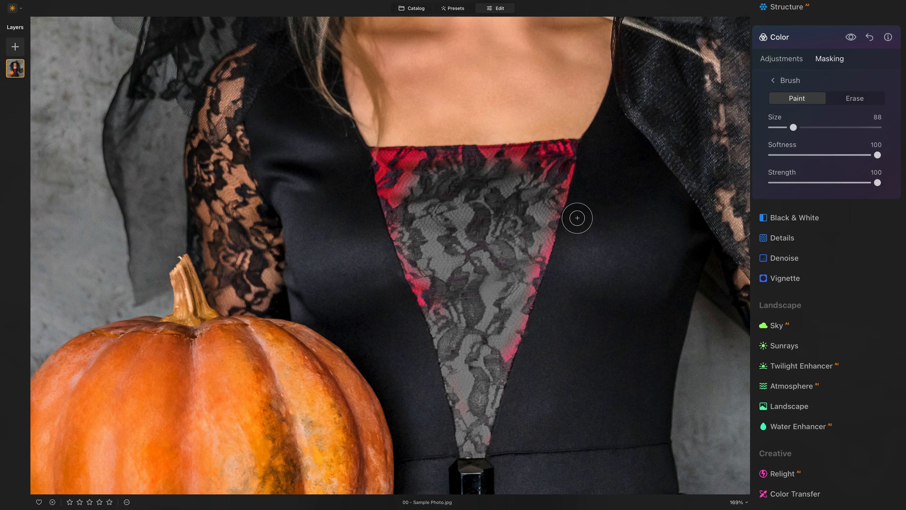
# Mask the remaining red along the right edge of the lace panel and down to its narrow tip above the buckle
pyautogui.scroll(3, 577, 217)
pyautogui.moveTo(551, 132)
pyautogui.mouseDown()
pyautogui.moveTo(391, 154)
pyautogui.moveTo(415, 174)
pyautogui.mouseUp()
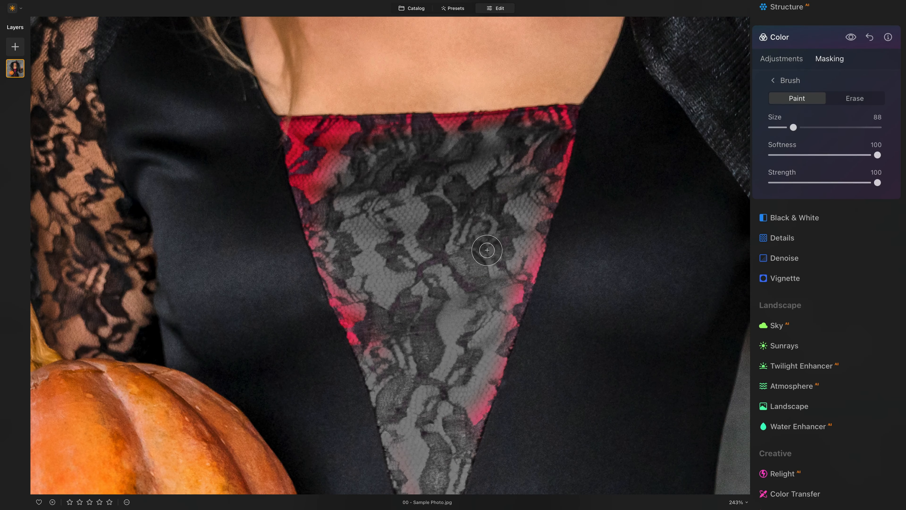
pyautogui.moveTo(522, 151)
pyautogui.mouseDown()
pyautogui.moveTo(499, 182)
pyautogui.moveTo(499, 195)
pyautogui.moveTo(509, 185)
pyautogui.moveTo(504, 209)
pyautogui.mouseUp()
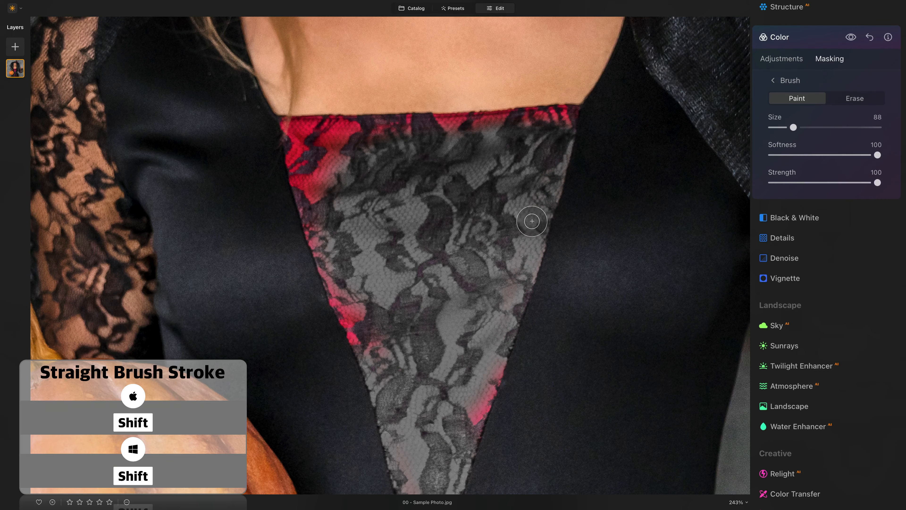
pyautogui.moveTo(498, 345); pyautogui.dragTo(526, 196)
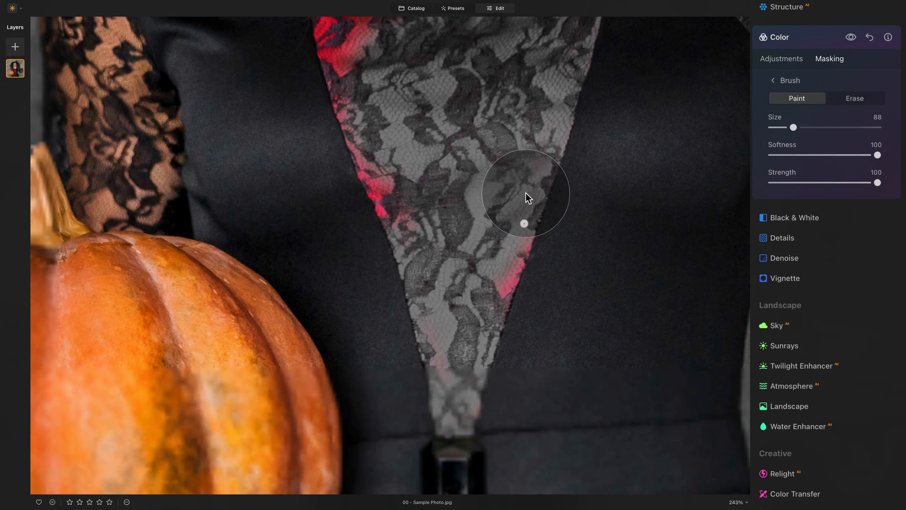
pyautogui.click(532, 224)
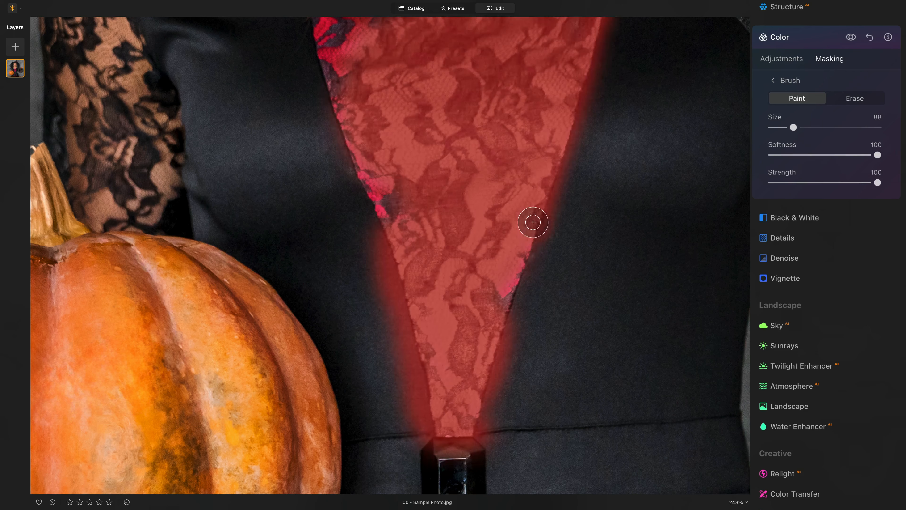
pyautogui.moveTo(442, 340); pyautogui.dragTo(458, 402)
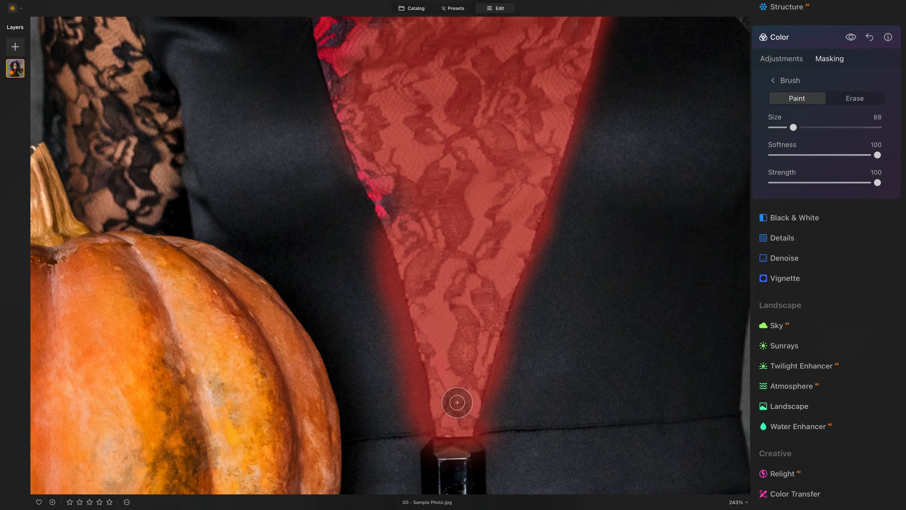
# Mask the remaining red along the left edge and upper left area of the lace panel
pyautogui.moveTo(439, 289); pyautogui.dragTo(497, 461)
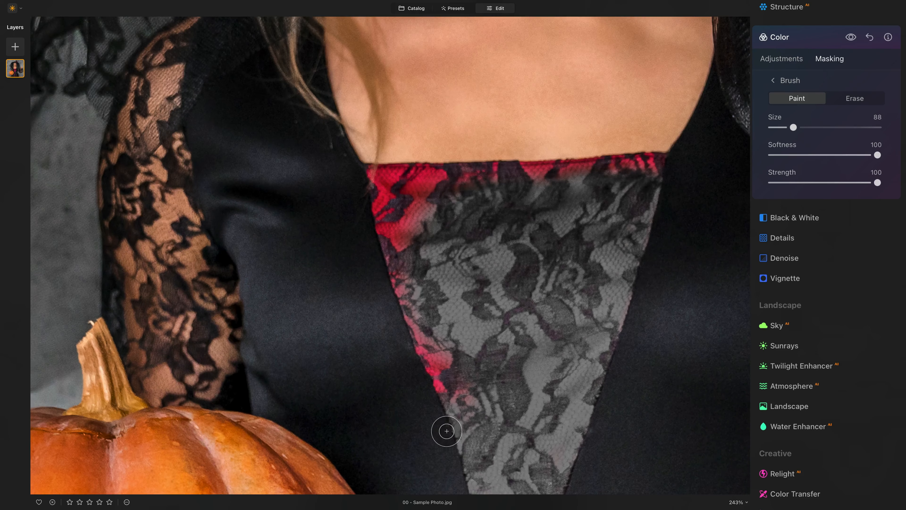
pyautogui.moveTo(445, 429)
pyautogui.mouseDown()
pyautogui.moveTo(423, 334)
pyautogui.moveTo(445, 377)
pyautogui.moveTo(439, 395)
pyautogui.moveTo(389, 236)
pyautogui.moveTo(394, 241)
pyautogui.moveTo(385, 239)
pyautogui.moveTo(376, 177)
pyautogui.moveTo(389, 192)
pyautogui.moveTo(443, 198)
pyautogui.moveTo(427, 195)
pyautogui.moveTo(460, 185)
pyautogui.moveTo(536, 188)
pyautogui.mouseUp()
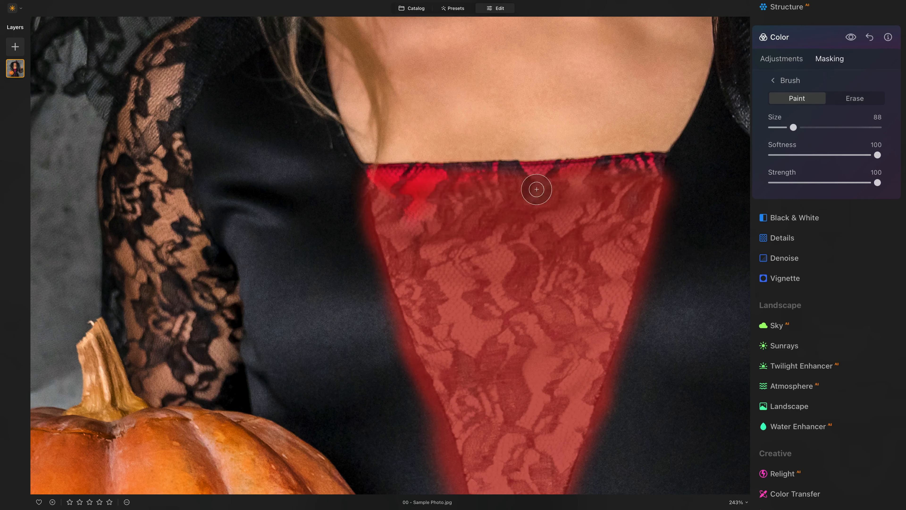
pyautogui.moveTo(410, 217)
pyautogui.mouseDown()
pyautogui.moveTo(417, 247)
pyautogui.moveTo(453, 276)
pyautogui.mouseUp()
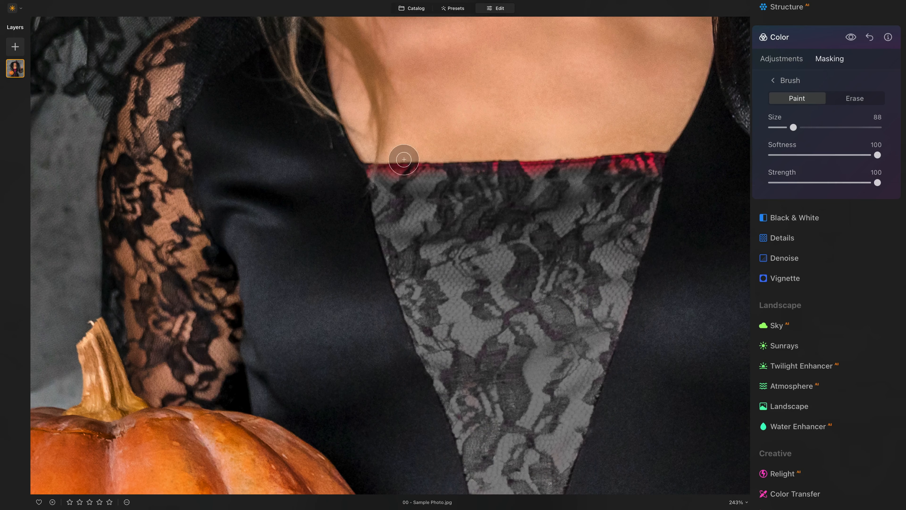
# Paint the mask along the red upper hem of the lace panel from its left corner to its right corner
pyautogui.scroll(5, 403, 158)
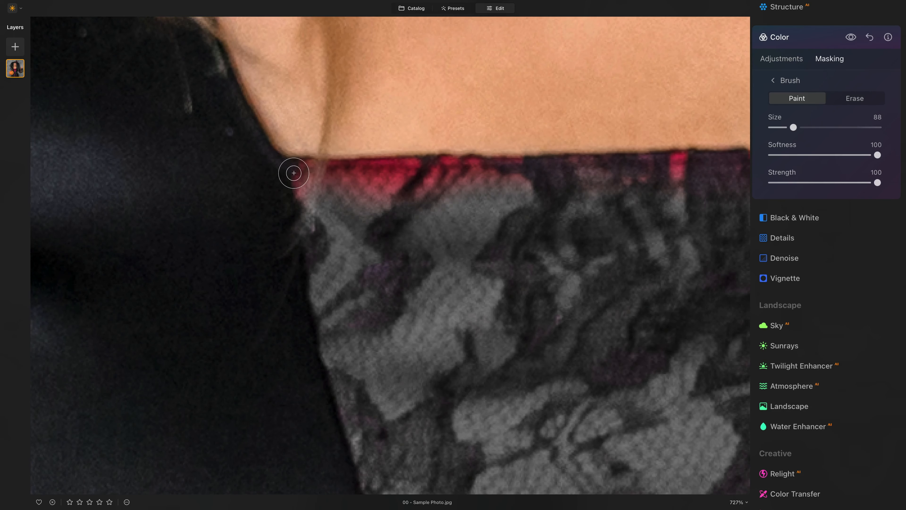
pyautogui.moveTo(294, 173); pyautogui.dragTo(488, 198)
pyautogui.moveTo(634, 213); pyautogui.dragTo(208, 244)
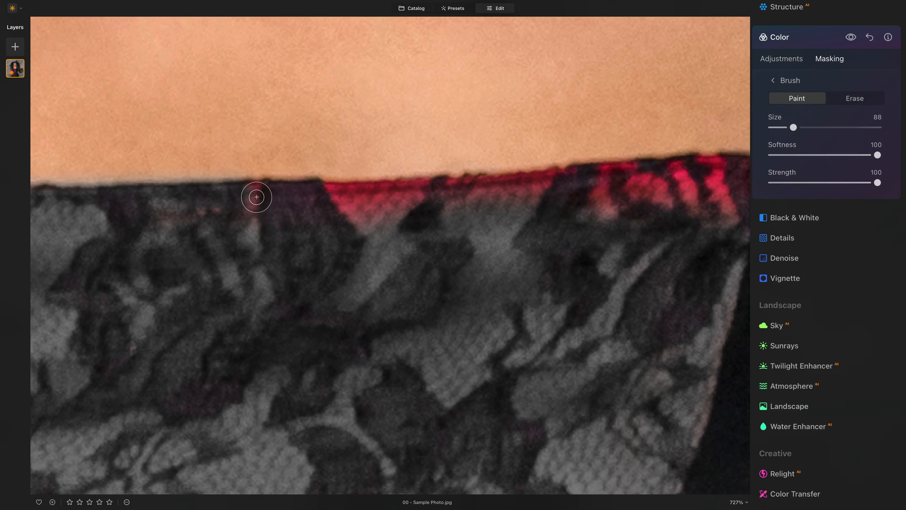
pyautogui.moveTo(257, 197)
pyautogui.mouseDown()
pyautogui.moveTo(231, 198)
pyautogui.moveTo(259, 198)
pyautogui.mouseUp()
pyautogui.moveTo(324, 203); pyautogui.dragTo(330, 196)
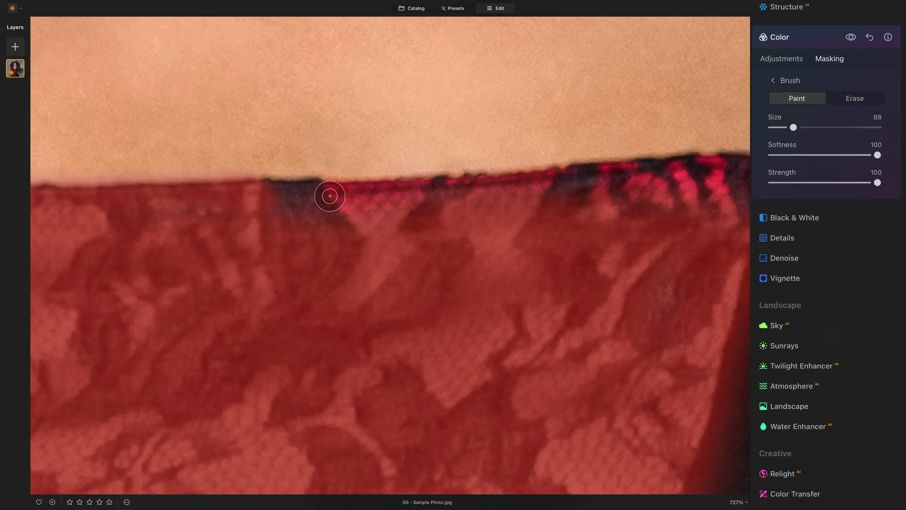
pyautogui.moveTo(702, 175)
pyautogui.mouseDown()
pyautogui.moveTo(389, 221)
pyautogui.moveTo(244, 210)
pyautogui.moveTo(252, 199)
pyautogui.moveTo(311, 199)
pyautogui.mouseUp()
pyautogui.moveTo(568, 230); pyautogui.dragTo(306, 270)
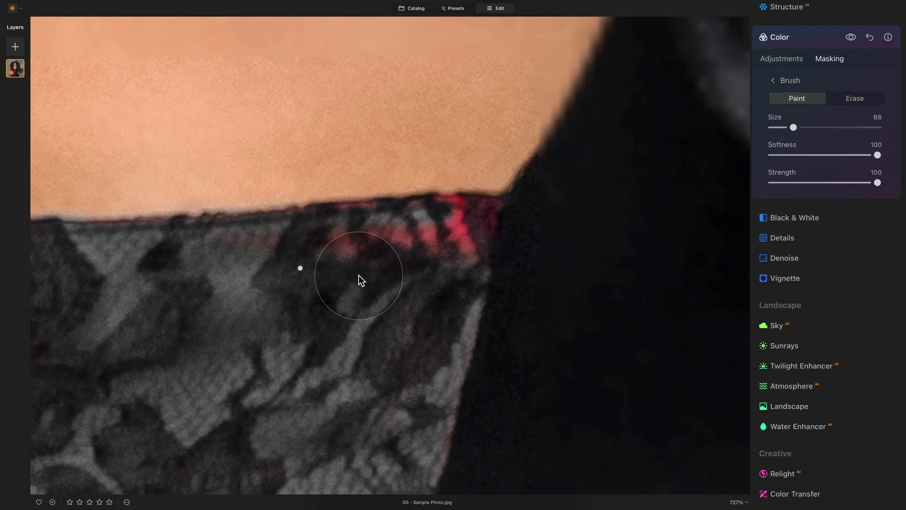
pyautogui.moveTo(482, 232)
pyautogui.mouseDown()
pyautogui.moveTo(384, 247)
pyautogui.moveTo(487, 212)
pyautogui.mouseUp()
pyautogui.moveTo(386, 220)
pyautogui.mouseDown()
pyautogui.moveTo(336, 224)
pyautogui.moveTo(432, 283)
pyautogui.moveTo(454, 317)
pyautogui.mouseUp()
# Touch up the mask over the faint red traces left along the neckline hem
pyautogui.moveTo(332, 300); pyautogui.dragTo(633, 306)
pyautogui.moveTo(371, 310); pyautogui.dragTo(649, 309)
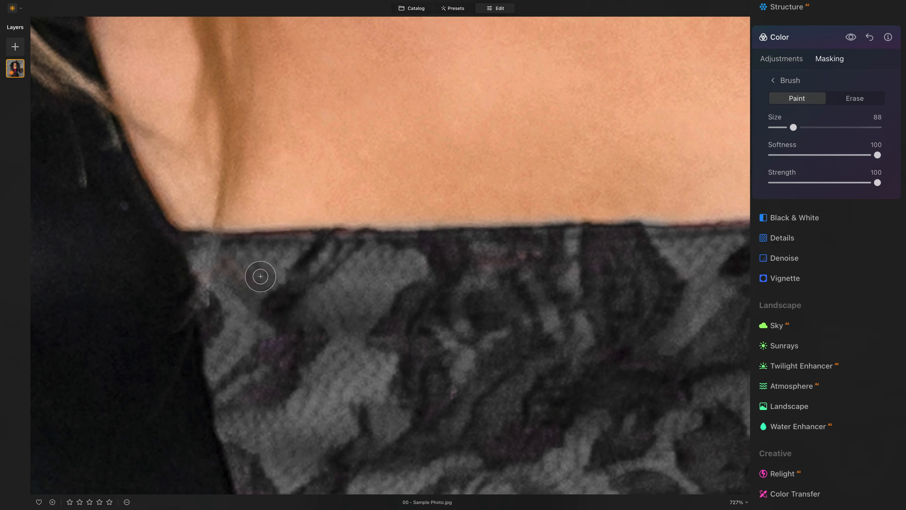
pyautogui.moveTo(503, 270)
pyautogui.mouseDown()
pyautogui.moveTo(269, 316)
pyautogui.moveTo(330, 305)
pyautogui.mouseUp()
pyautogui.moveTo(369, 253); pyautogui.dragTo(264, 249)
pyautogui.moveTo(553, 310); pyautogui.dragTo(157, 349)
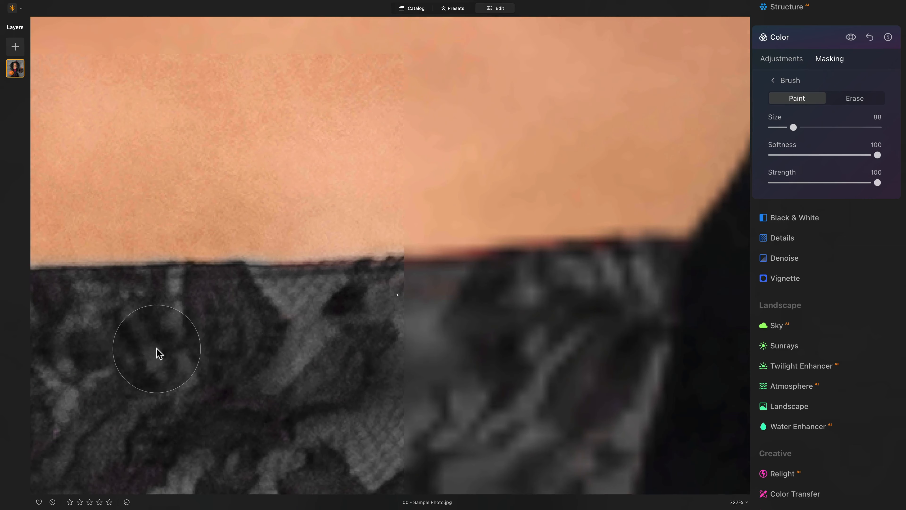
pyautogui.moveTo(296, 286); pyautogui.dragTo(495, 294)
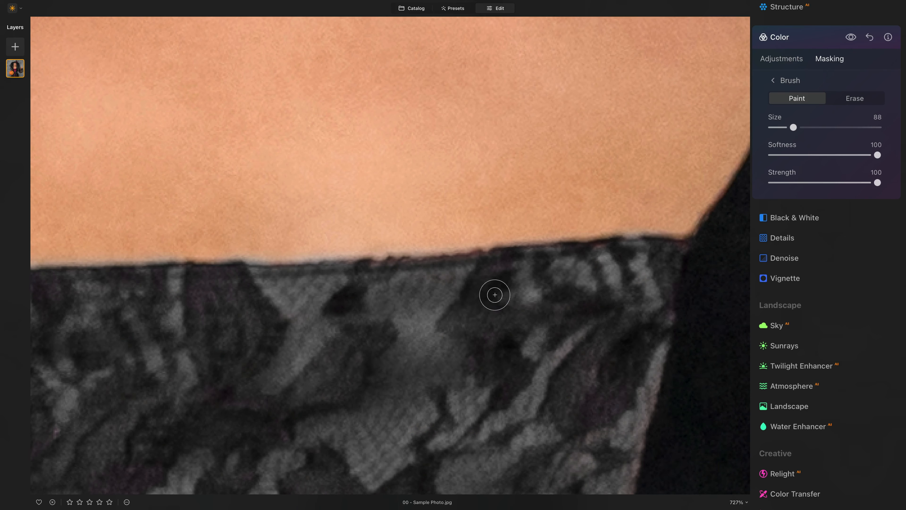
pyautogui.moveTo(425, 294)
pyautogui.mouseDown()
pyautogui.moveTo(487, 266)
pyautogui.moveTo(554, 267)
pyautogui.moveTo(682, 250)
pyautogui.mouseUp()
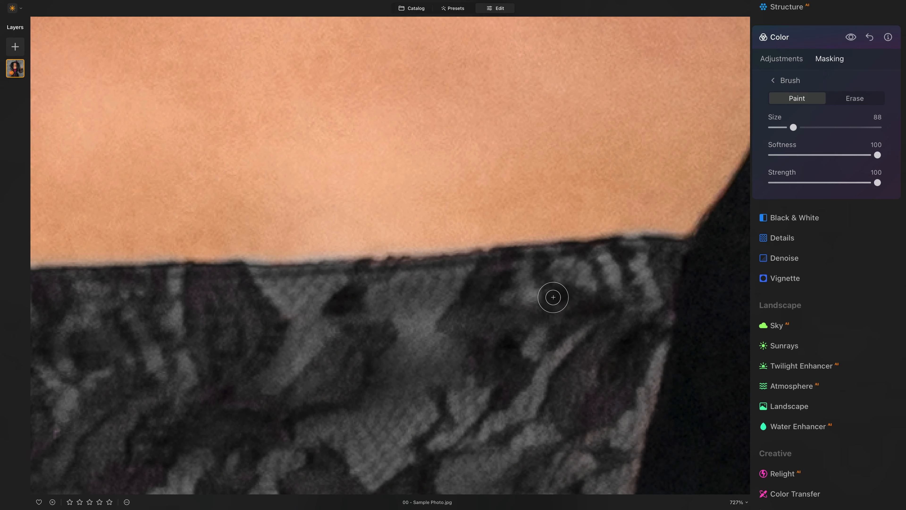
# Undo the first stroke on the hat's red flowers, reduce the brush size to 64 and paint the mask over them
pyautogui.scroll(-12, 554, 297)
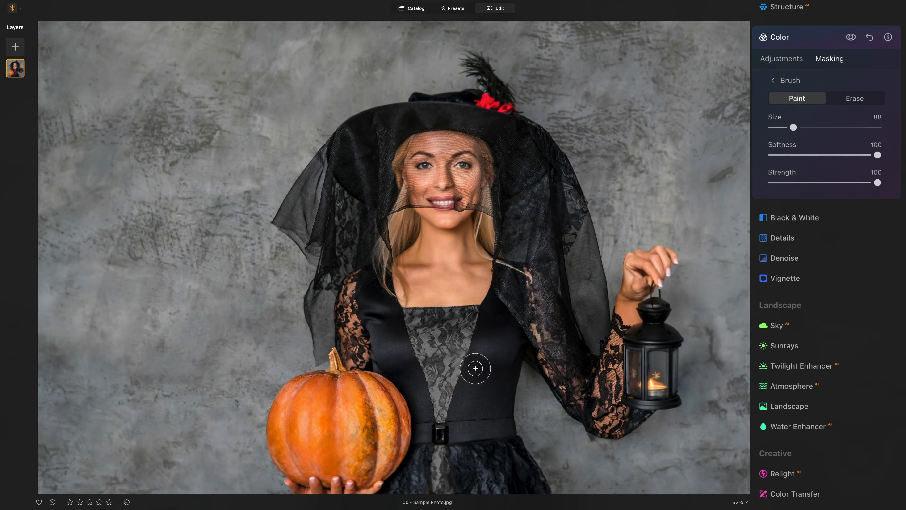
pyautogui.scroll(-1, 385, 377)
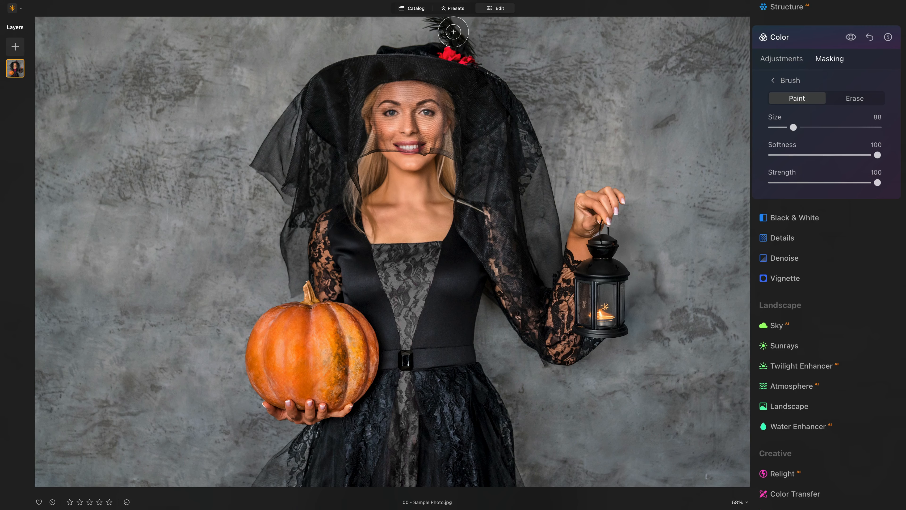
pyautogui.scroll(10, 460, 68)
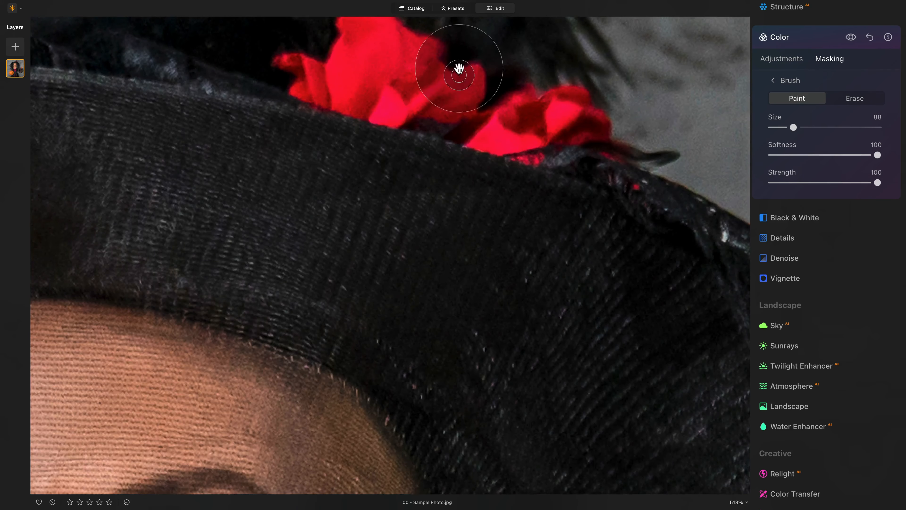
pyautogui.moveTo(461, 71); pyautogui.dragTo(433, 197)
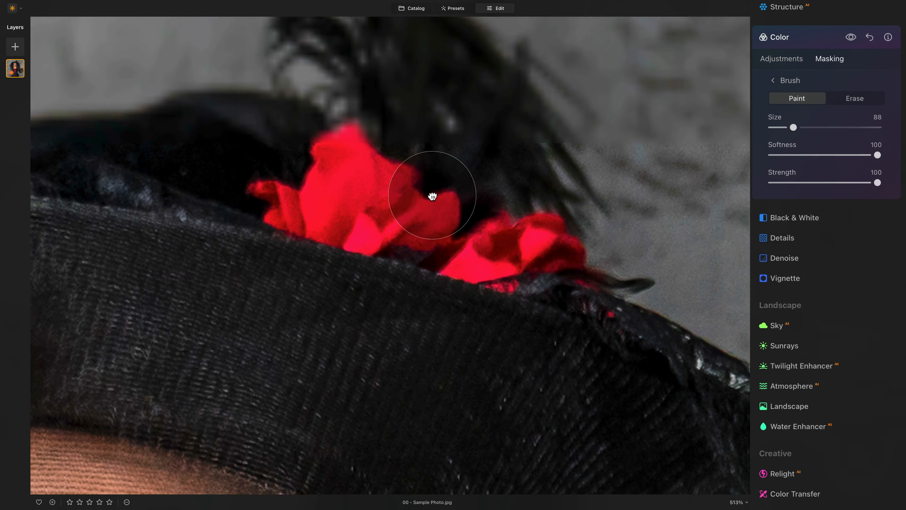
pyautogui.moveTo(330, 141)
pyautogui.mouseDown()
pyautogui.moveTo(350, 137)
pyautogui.moveTo(344, 183)
pyautogui.moveTo(393, 197)
pyautogui.mouseUp()
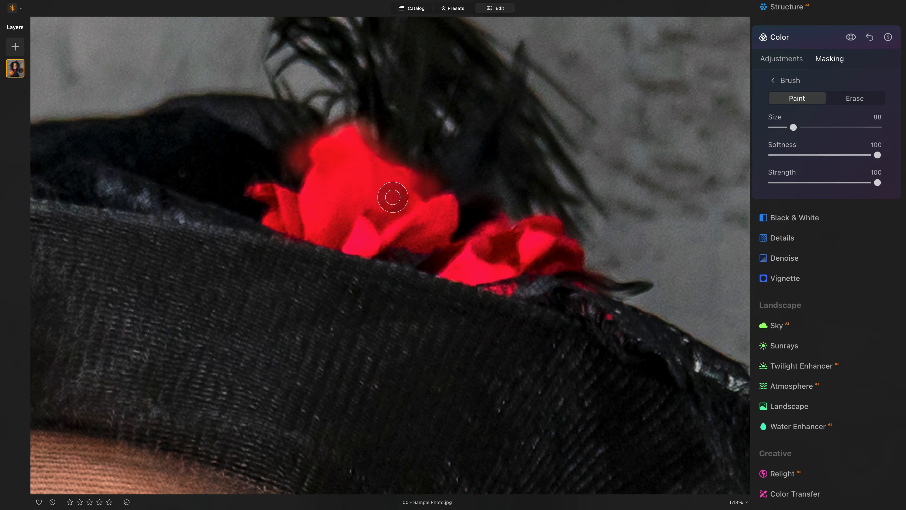
pyautogui.hotkey('ctrl', 'z')
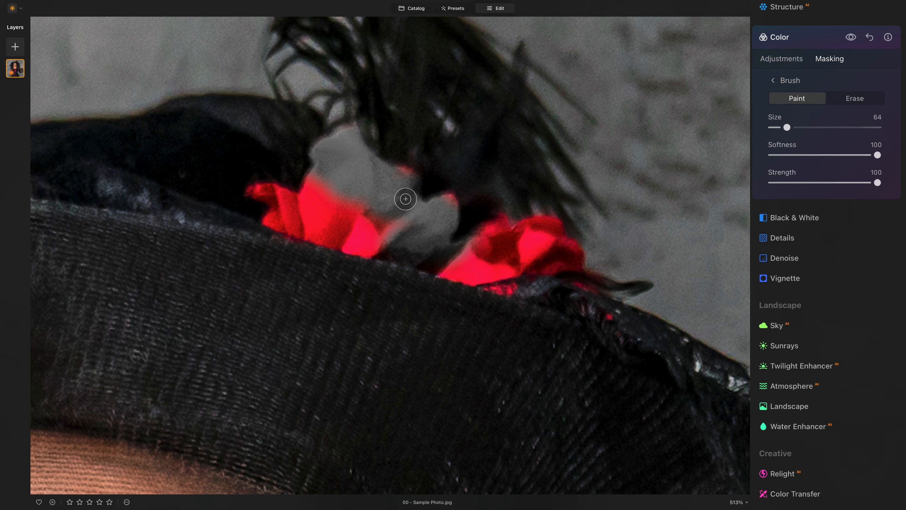
pyautogui.moveTo(401, 178); pyautogui.dragTo(466, 204)
pyautogui.moveTo(298, 209)
pyautogui.mouseDown()
pyautogui.moveTo(296, 200)
pyautogui.moveTo(351, 226)
pyautogui.moveTo(325, 234)
pyautogui.mouseUp()
pyautogui.moveTo(499, 248)
pyautogui.mouseDown()
pyautogui.moveTo(465, 239)
pyautogui.moveTo(460, 255)
pyautogui.moveTo(542, 243)
pyautogui.moveTo(581, 267)
pyautogui.moveTo(510, 263)
pyautogui.moveTo(569, 300)
pyautogui.moveTo(524, 292)
pyautogui.moveTo(580, 301)
pyautogui.mouseUp()
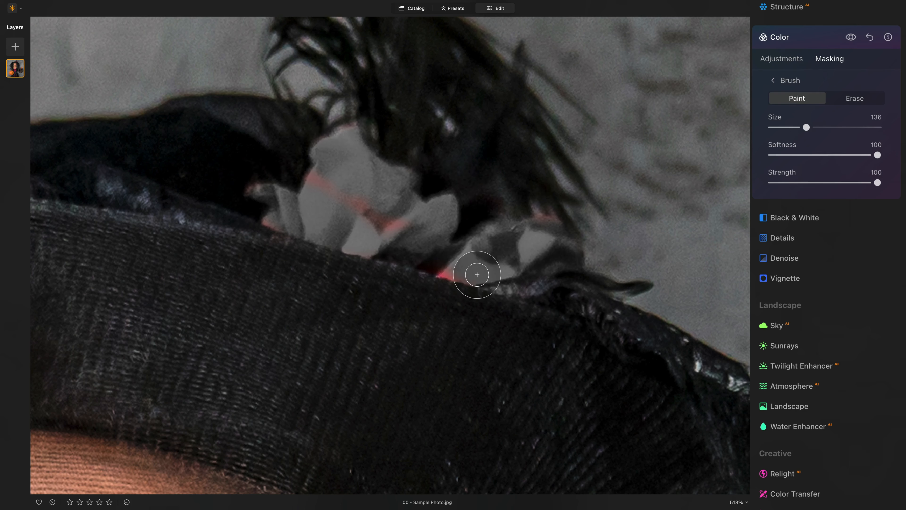
# With the brush size at 136, mask the leftover red on the hat flowers and fit the whole photo to the screen
pyautogui.moveTo(477, 274)
pyautogui.mouseDown()
pyautogui.moveTo(434, 265)
pyautogui.moveTo(385, 218)
pyautogui.mouseUp()
pyautogui.moveTo(561, 227); pyautogui.dragTo(396, 228)
pyautogui.scroll(-2, 373, 255)
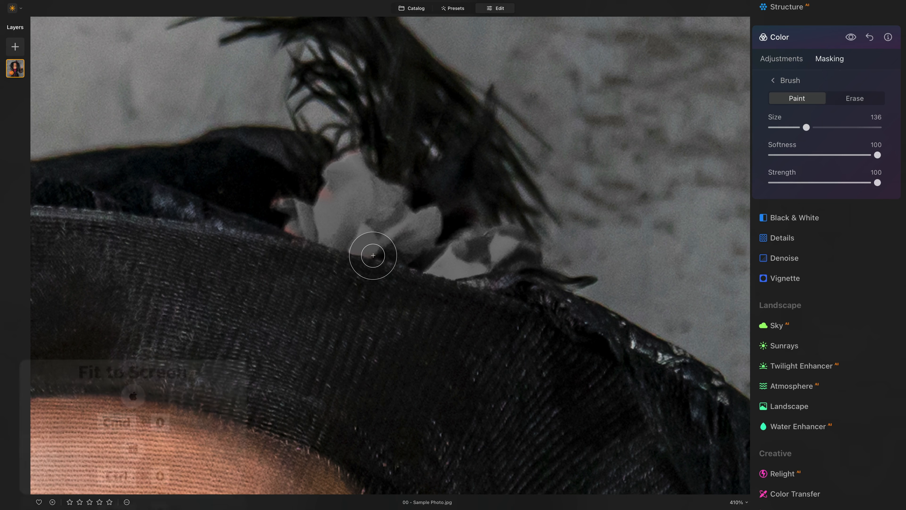
pyautogui.press('super+0')
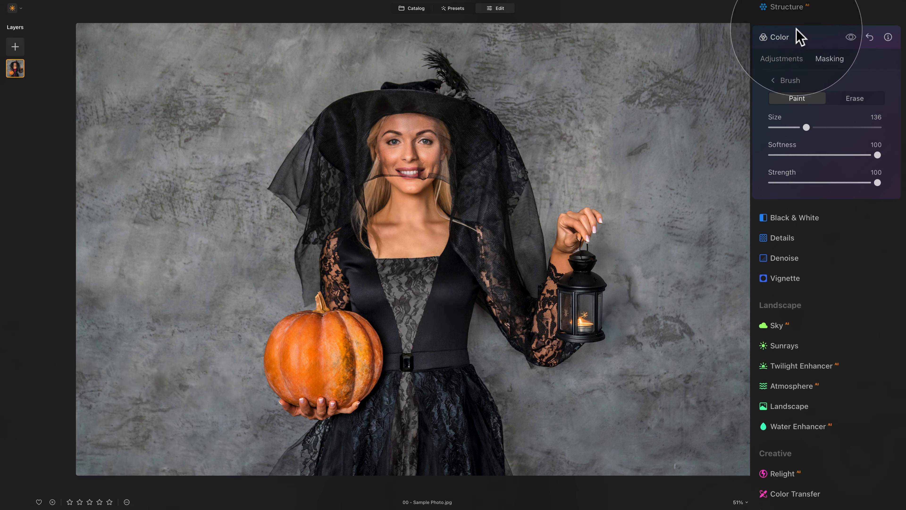
# Collapse the Color tool and load 01 - Glow.jpg from the E142 - Beetlejuice Edit folder into the layer images
pyautogui.click(800, 37)
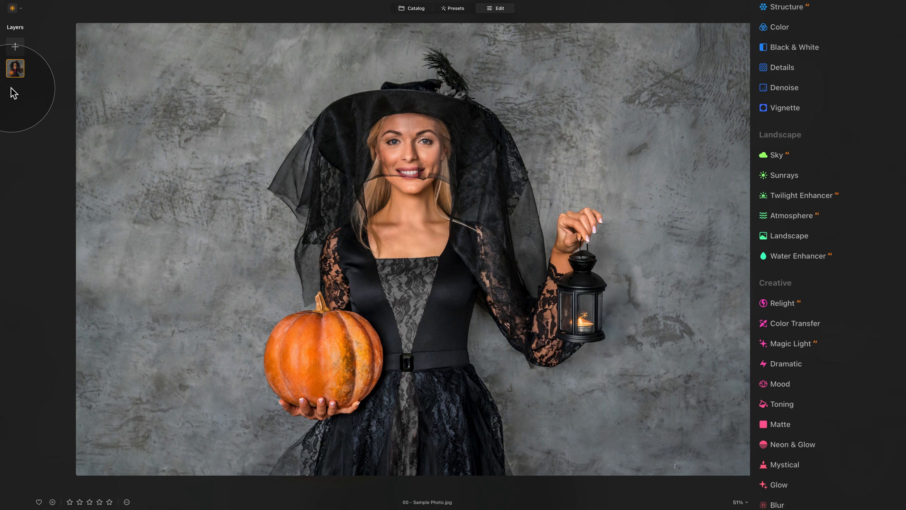
pyautogui.click(15, 47)
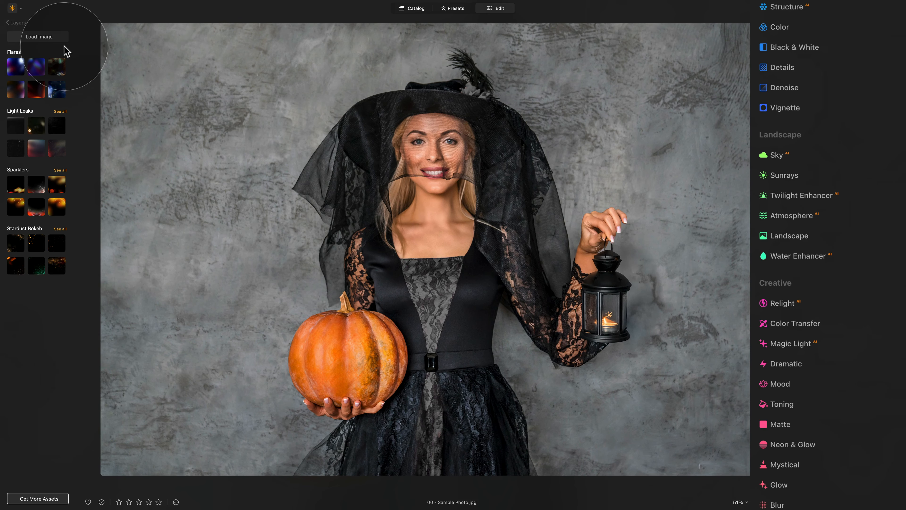
pyautogui.click(57, 36)
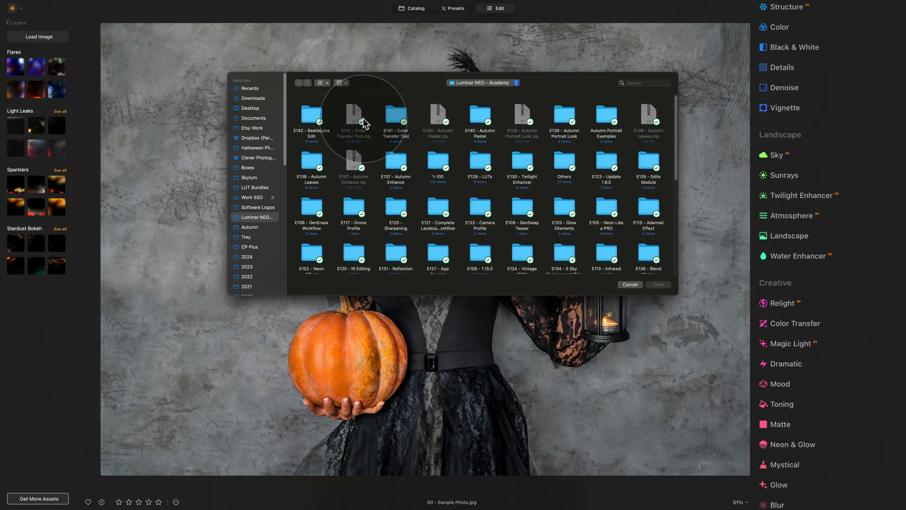
pyautogui.doubleClick(312, 115)
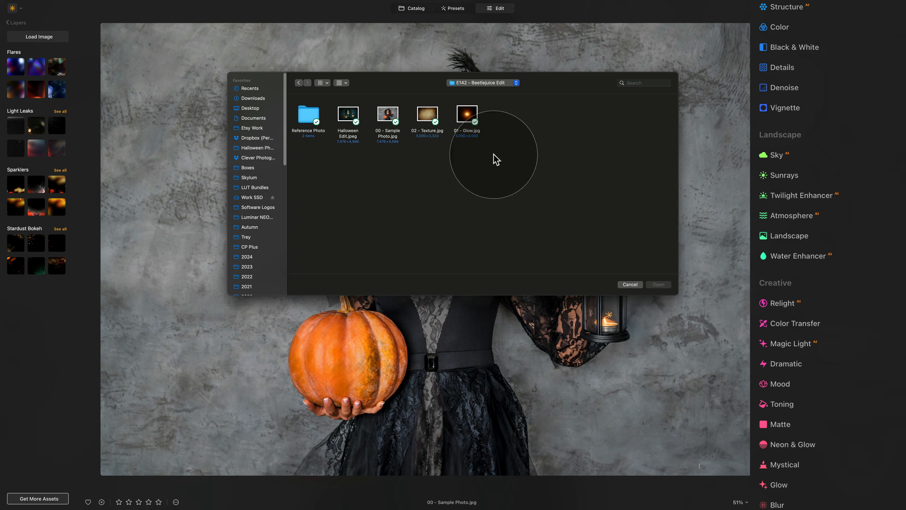
pyautogui.click(468, 114)
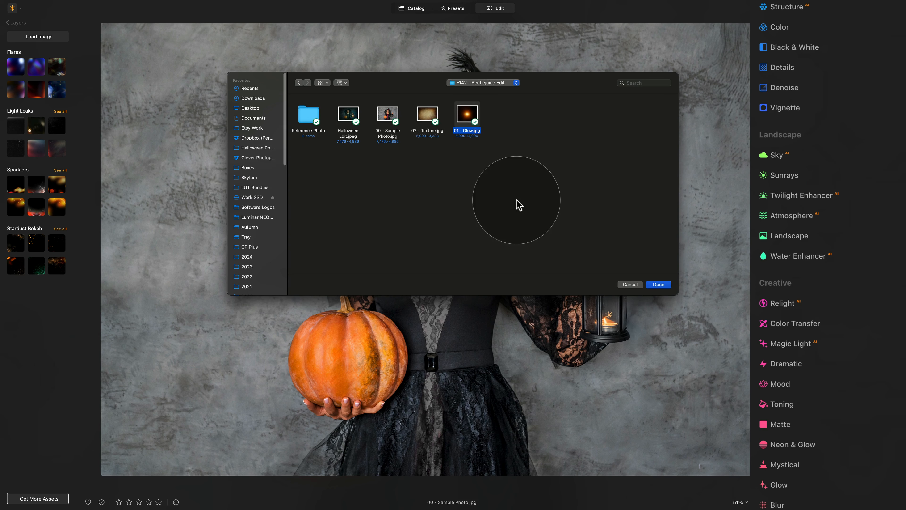
pyautogui.click(658, 285)
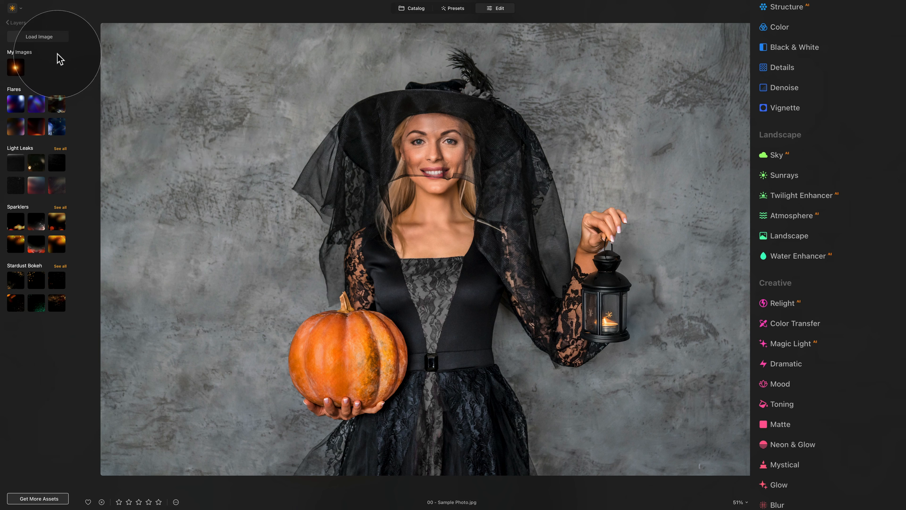
# Load 02 - Texture.jpg from the same folder into the layer images
pyautogui.click(58, 37)
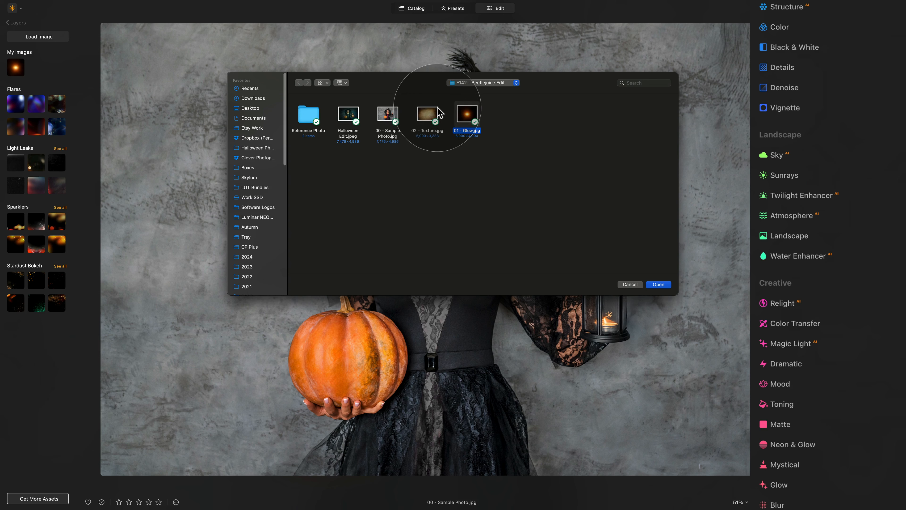
pyautogui.click(430, 114)
pyautogui.click(659, 284)
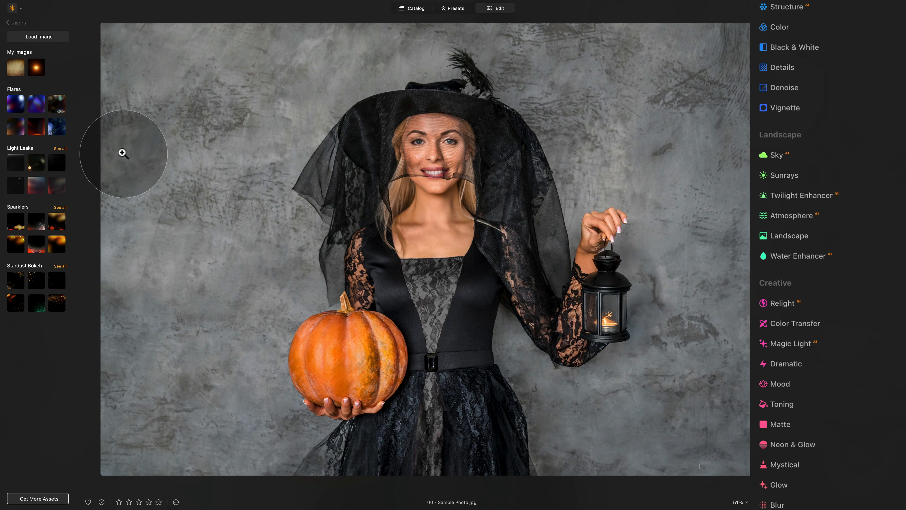
# Add the glow image as a layer, shrink it to about a third of the photo's width and centre it over the lantern
pyautogui.click(37, 69)
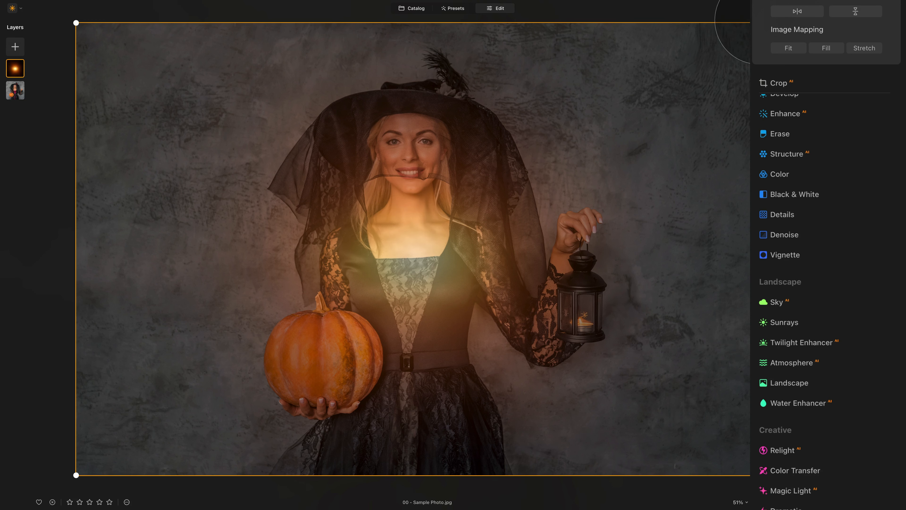
pyautogui.moveTo(750, 23); pyautogui.dragTo(285, 389)
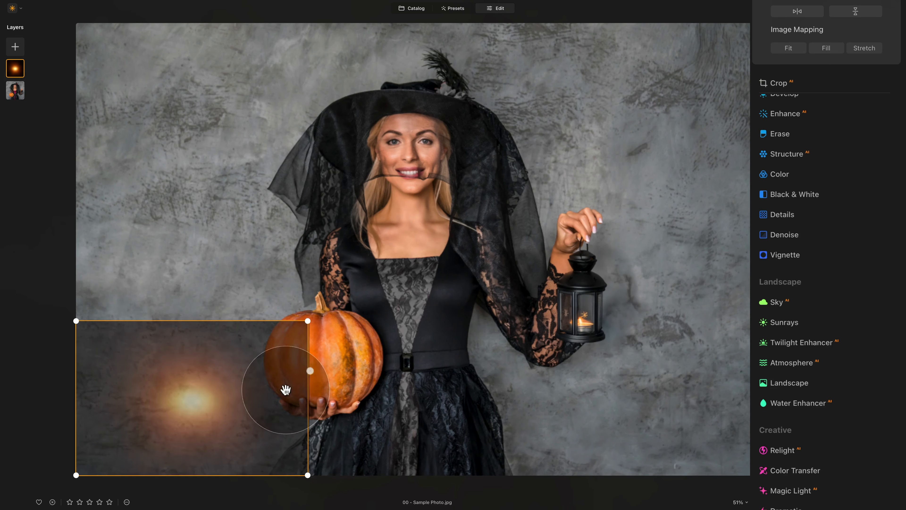
pyautogui.moveTo(200, 390); pyautogui.dragTo(570, 311)
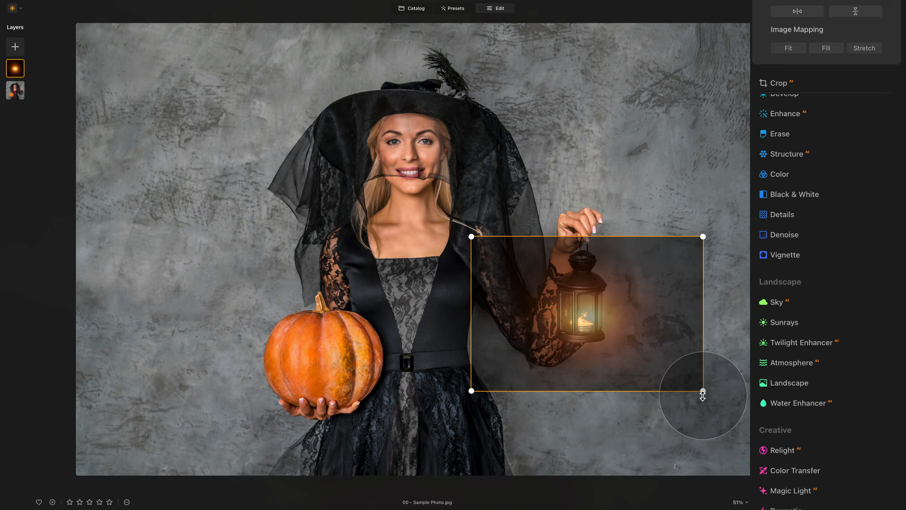
pyautogui.moveTo(717, 399); pyautogui.dragTo(653, 220)
pyautogui.moveTo(642, 210); pyautogui.dragTo(705, 391)
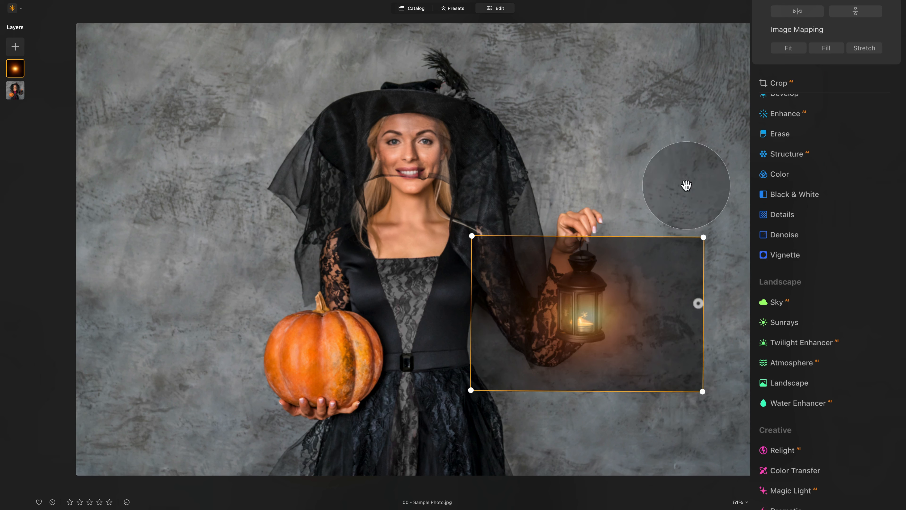
pyautogui.moveTo(704, 238); pyautogui.dragTo(688, 249)
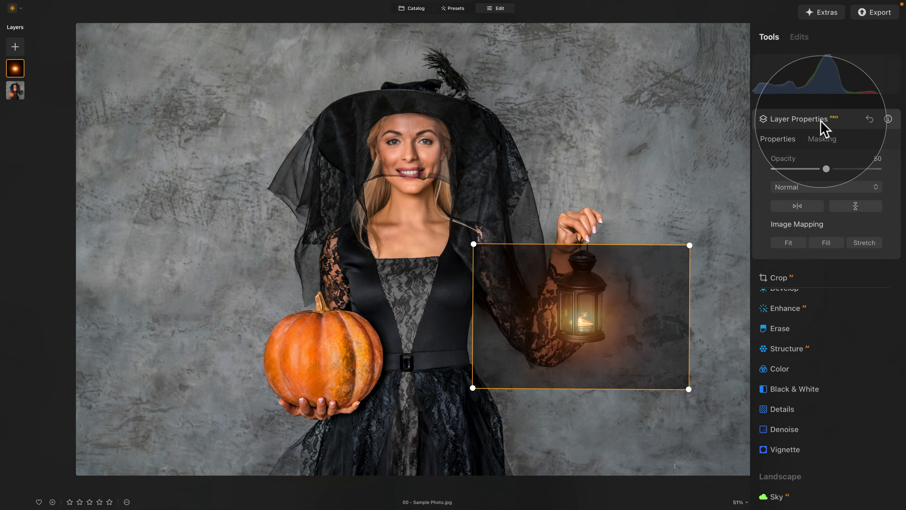
# Set the glow layer's opacity to 100 and its blend mode to Screen
pyautogui.moveTo(827, 168); pyautogui.dragTo(890, 174)
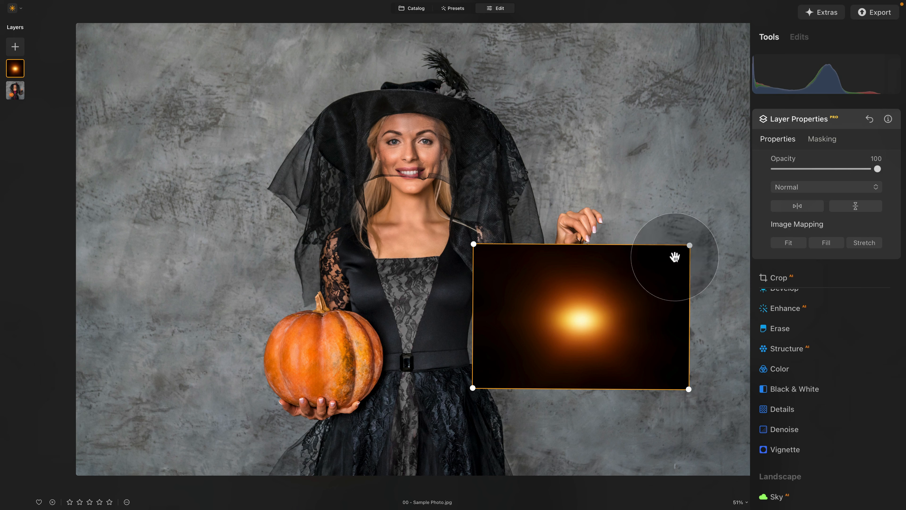
pyautogui.click(826, 191)
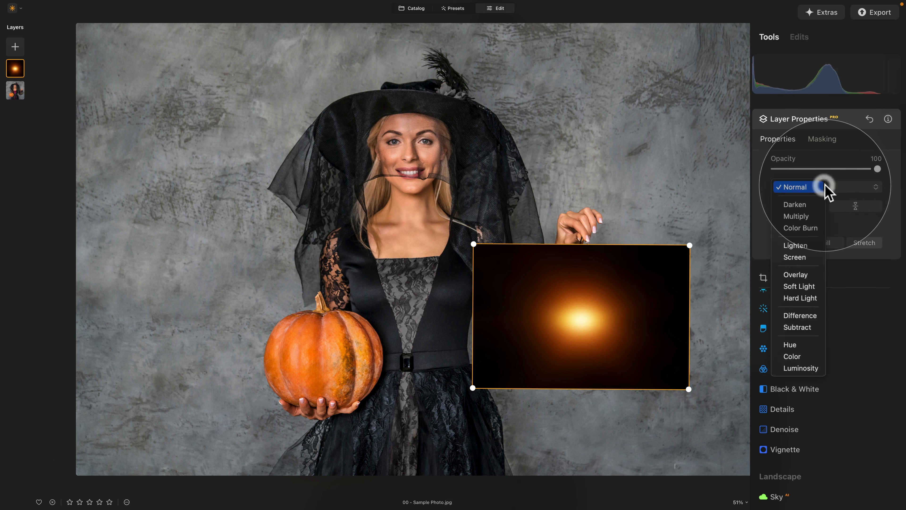
pyautogui.click(806, 260)
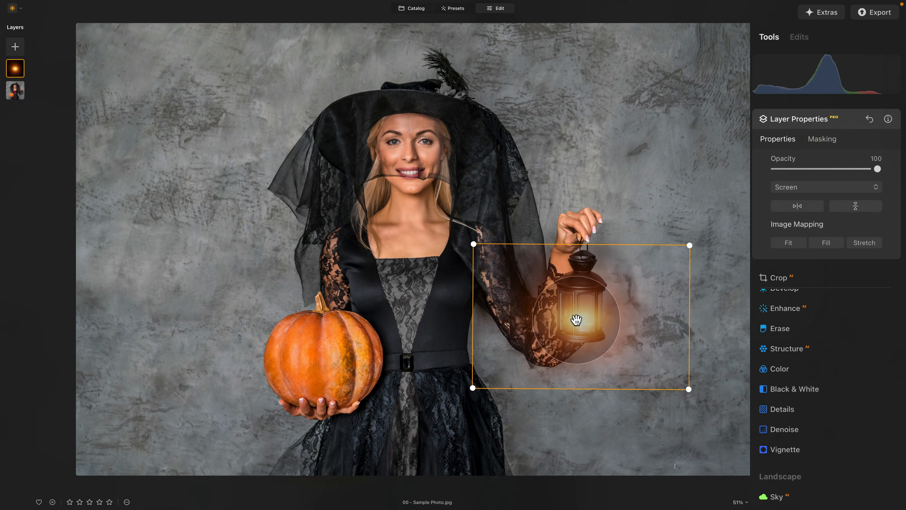
# Fine-tune the glow layer's size and position so its bright centre sits on the lantern's candle flame
pyautogui.moveTo(575, 318); pyautogui.dragTo(578, 319)
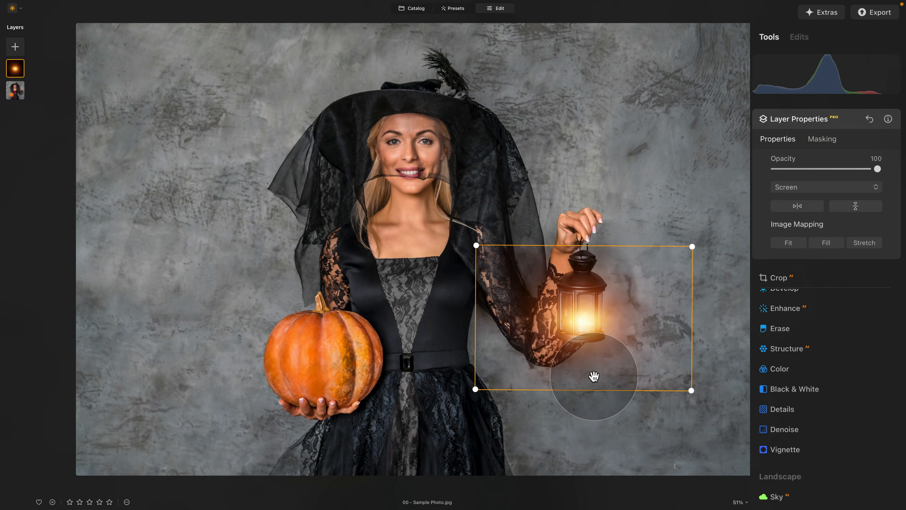
pyautogui.moveTo(691, 246)
pyautogui.mouseDown()
pyautogui.moveTo(730, 202)
pyautogui.moveTo(687, 253)
pyautogui.mouseUp()
pyautogui.moveTo(578, 319); pyautogui.dragTo(574, 321)
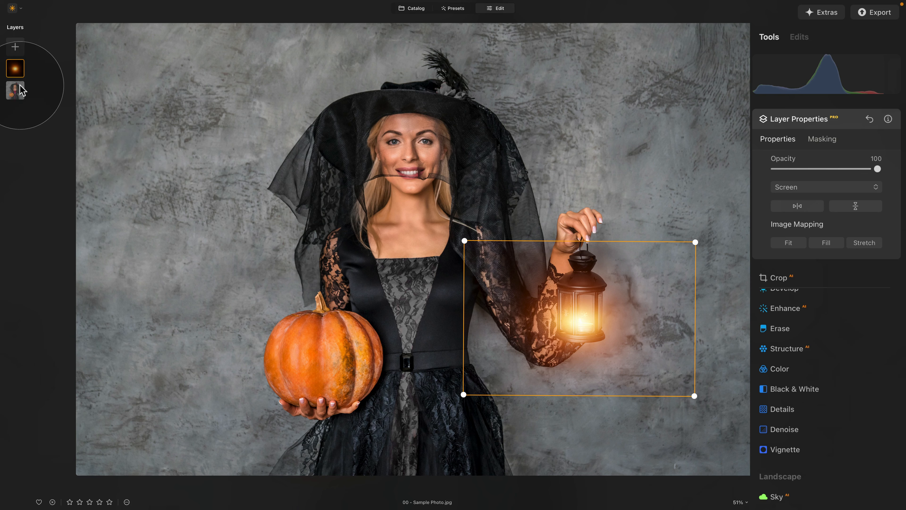
# Select the witch photo layer and add a Studio Light with its Amount set to 21
pyautogui.click(16, 90)
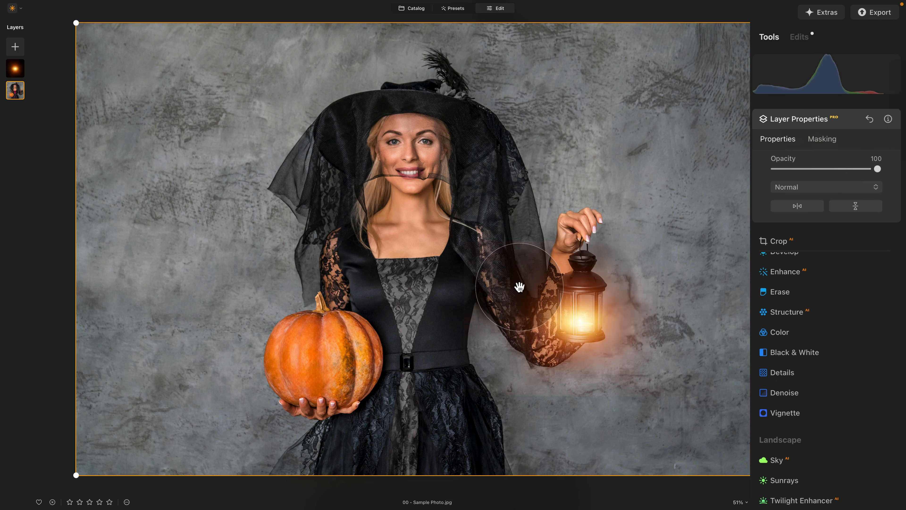
pyautogui.scroll(-3, 831, 437)
pyautogui.scroll(-10, 830, 440)
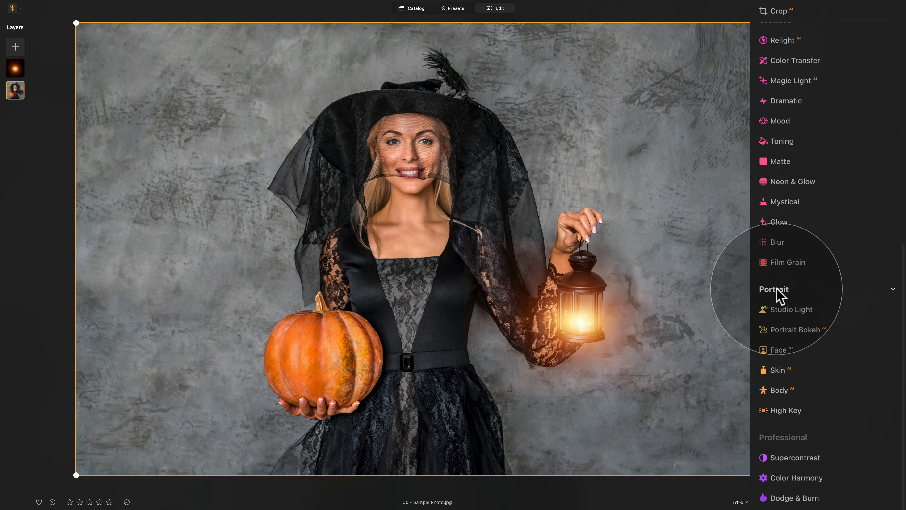
pyautogui.click(811, 314)
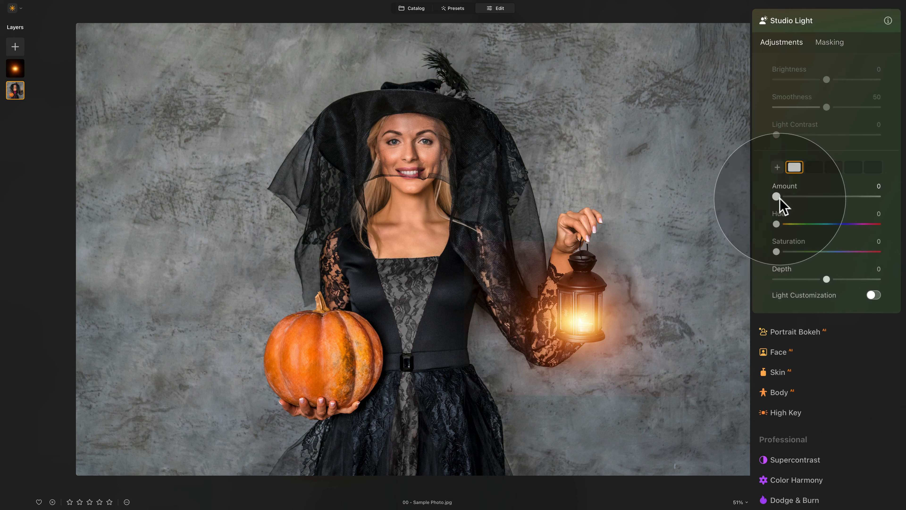
pyautogui.moveTo(776, 196); pyautogui.dragTo(798, 197)
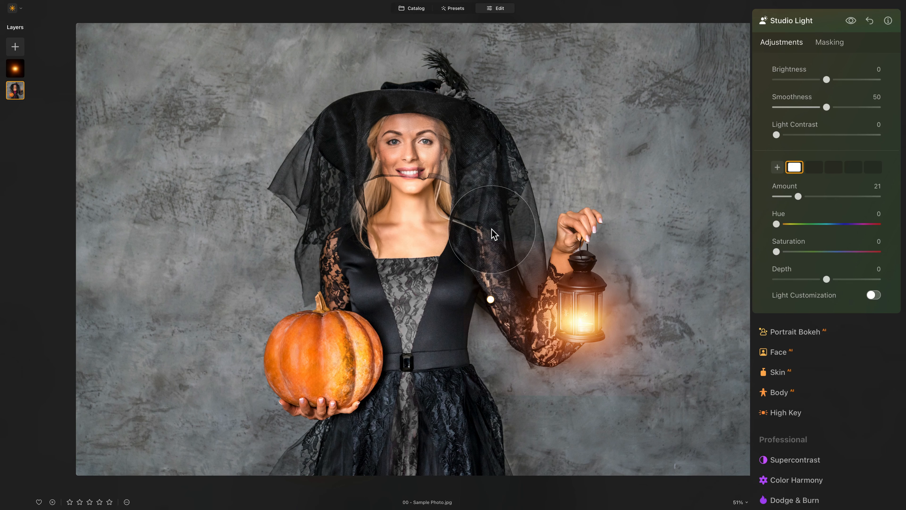
# Move the studio light source next to the woman's bent arm, between her waist and the lantern
pyautogui.moveTo(495, 234); pyautogui.dragTo(491, 300)
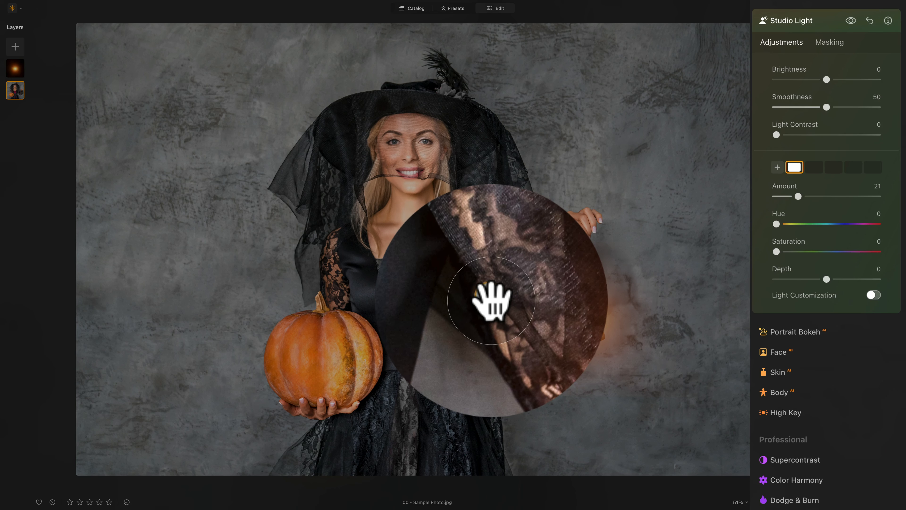
pyautogui.moveTo(492, 300); pyautogui.dragTo(492, 300)
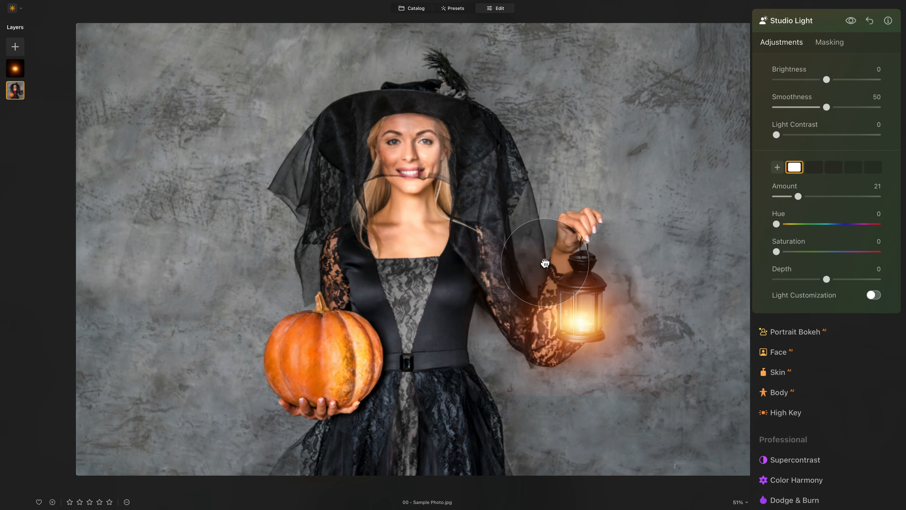
pyautogui.moveTo(561, 292); pyautogui.dragTo(516, 290)
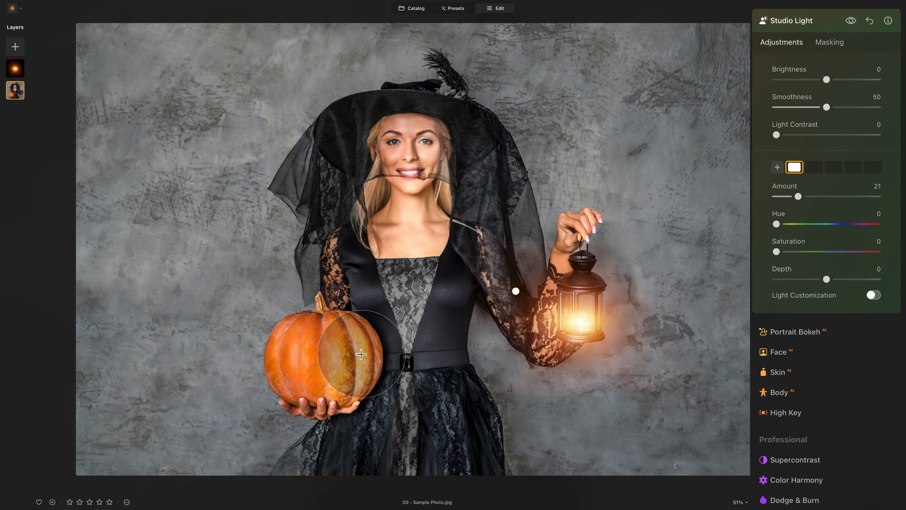
pyautogui.moveTo(524, 293)
pyautogui.mouseDown()
pyautogui.moveTo(475, 293)
pyautogui.moveTo(513, 301)
pyautogui.mouseUp()
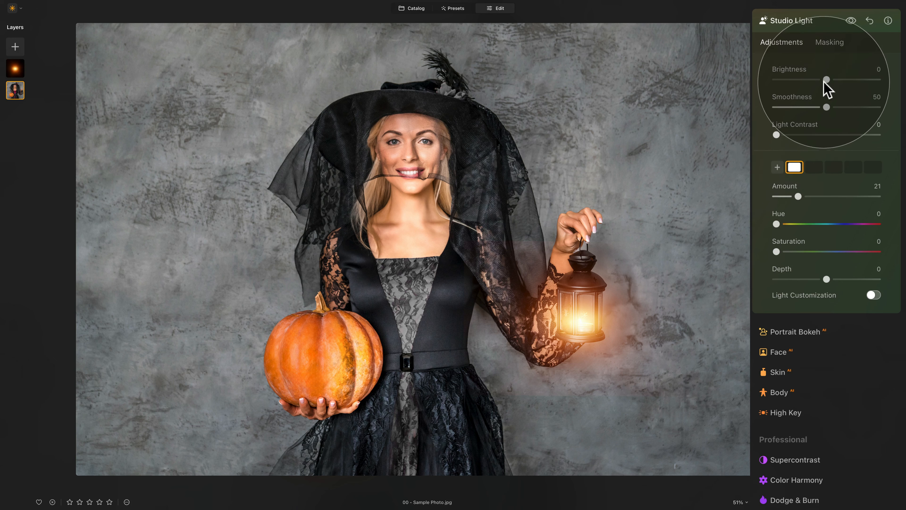
# Set the Studio Light Brightness to -78 and Light Contrast to 19, then shift the light source up beside her upper arm
pyautogui.moveTo(827, 79); pyautogui.dragTo(787, 80)
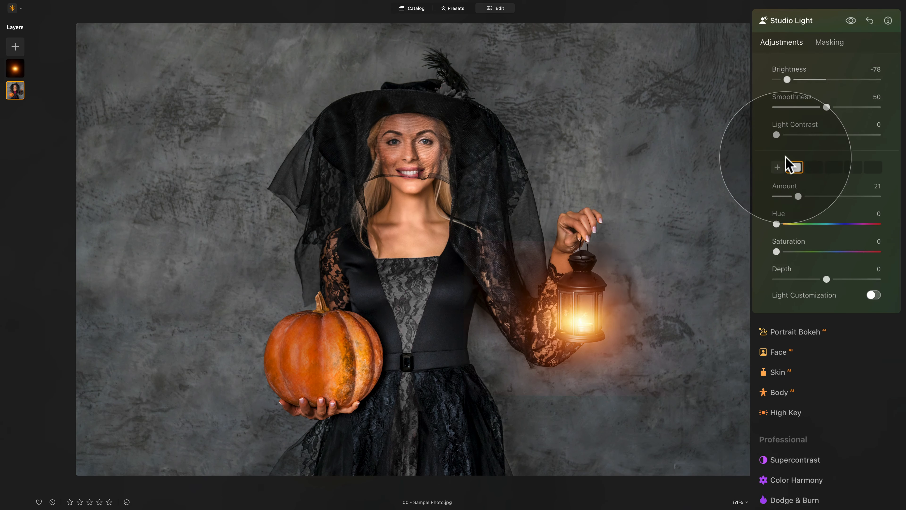
pyautogui.moveTo(778, 136); pyautogui.dragTo(796, 135)
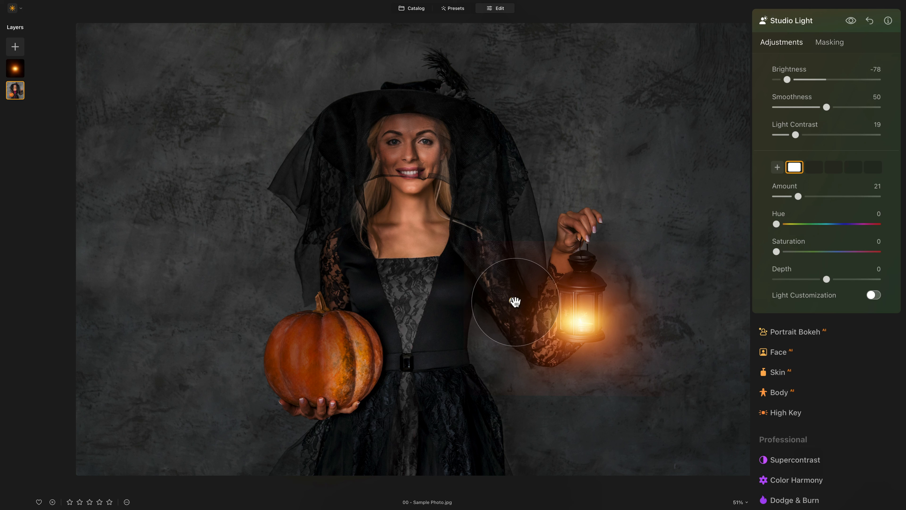
pyautogui.moveTo(513, 303); pyautogui.dragTo(508, 256)
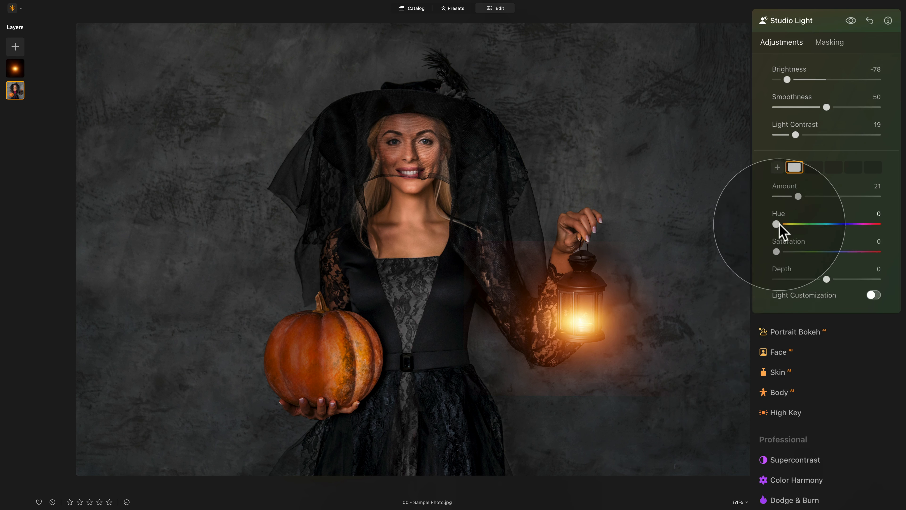
# Tint the studio light warm orange with Hue 32 and Saturation 21, and set its Amount to 26
pyautogui.moveTo(779, 252); pyautogui.dragTo(801, 252)
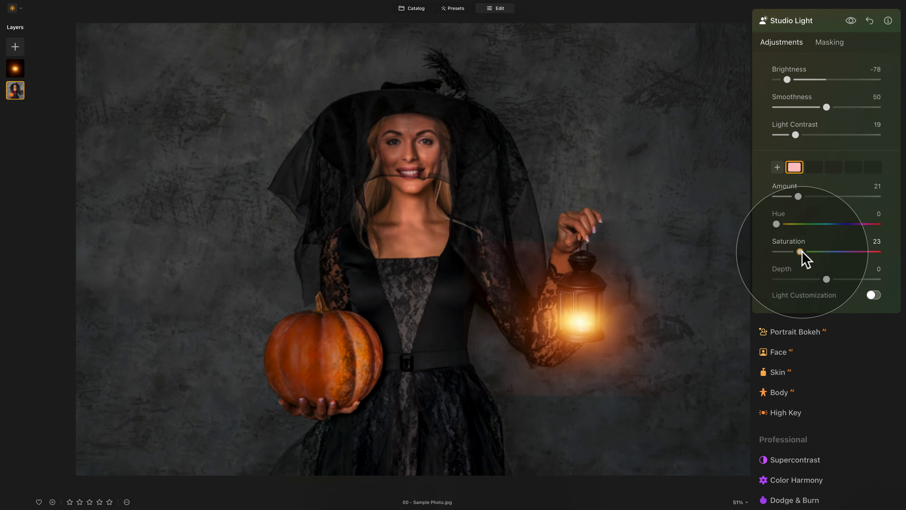
pyautogui.moveTo(777, 224); pyautogui.dragTo(794, 224)
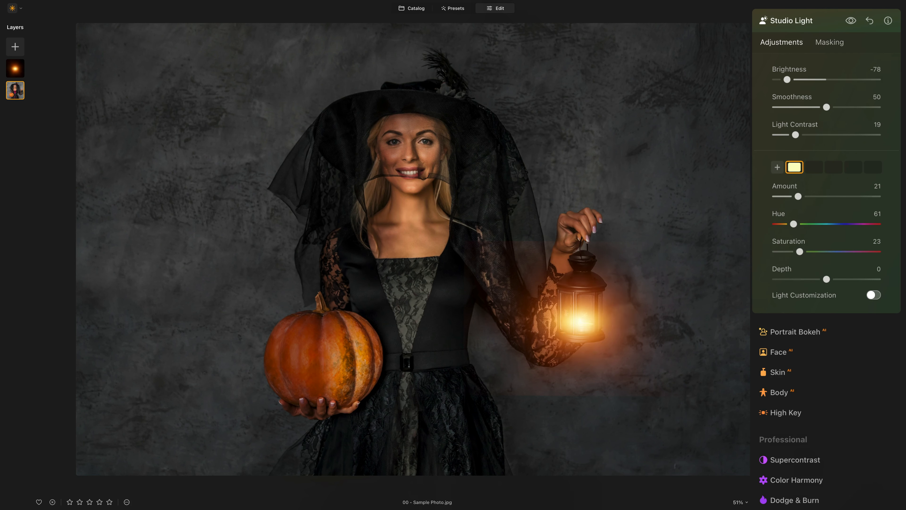
pyautogui.moveTo(800, 251); pyautogui.dragTo(868, 252)
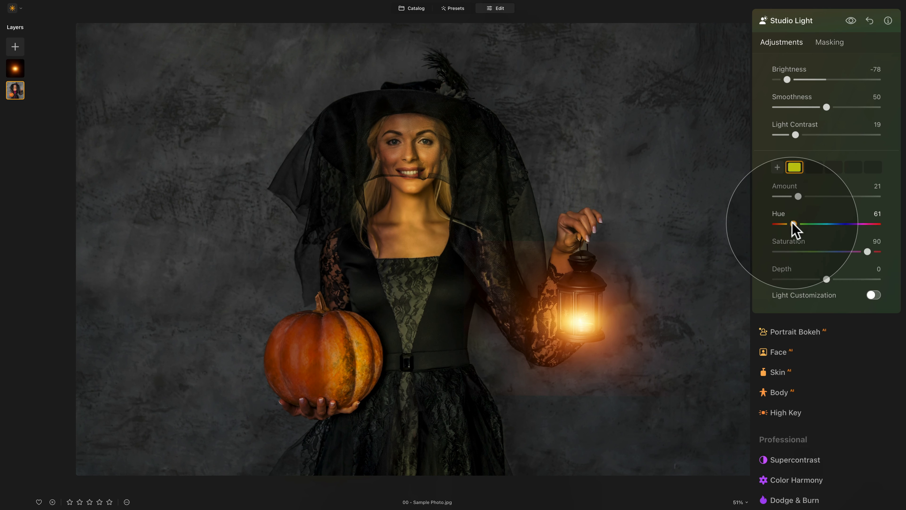
pyautogui.moveTo(794, 224)
pyautogui.mouseDown()
pyautogui.moveTo(802, 224)
pyautogui.moveTo(786, 225)
pyautogui.mouseUp()
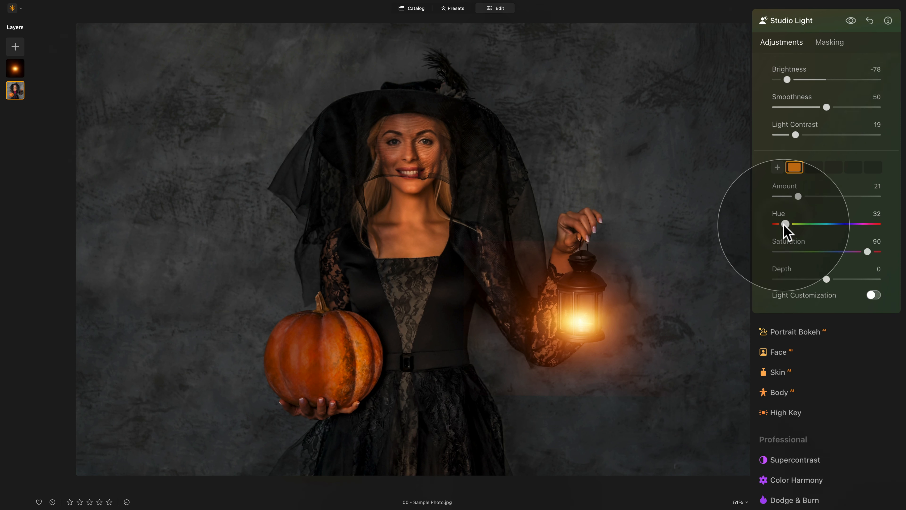
pyautogui.moveTo(868, 251); pyautogui.dragTo(798, 251)
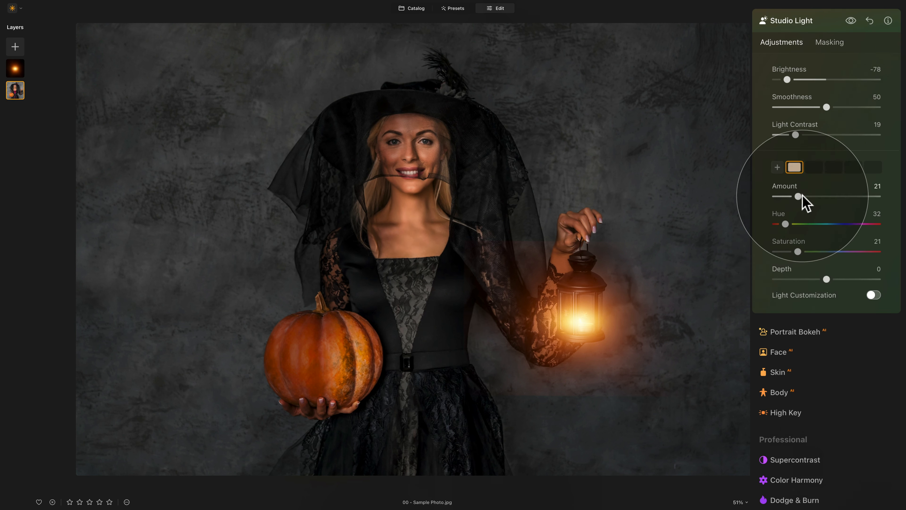
pyautogui.moveTo(801, 197); pyautogui.dragTo(803, 196)
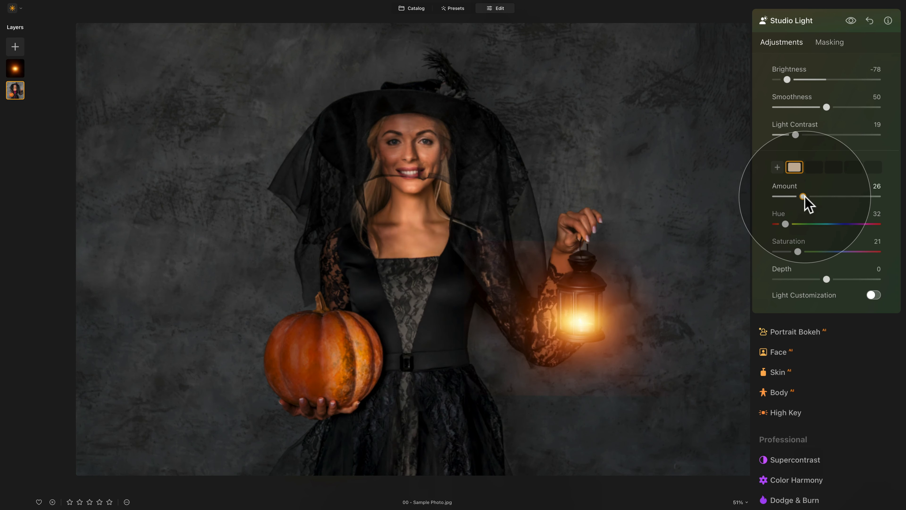
# Close the Studio Light adjustment and examine the edges of the glow around the lantern
pyautogui.click(803, 197)
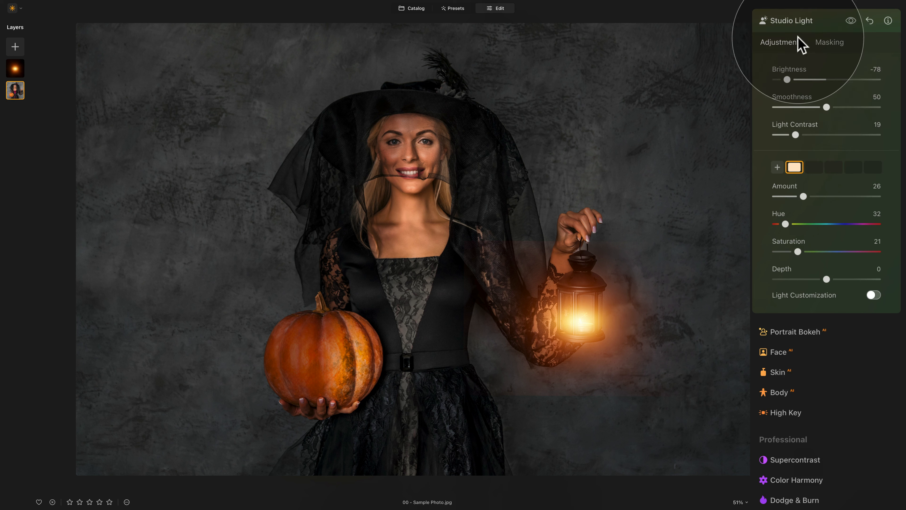
pyautogui.click(805, 21)
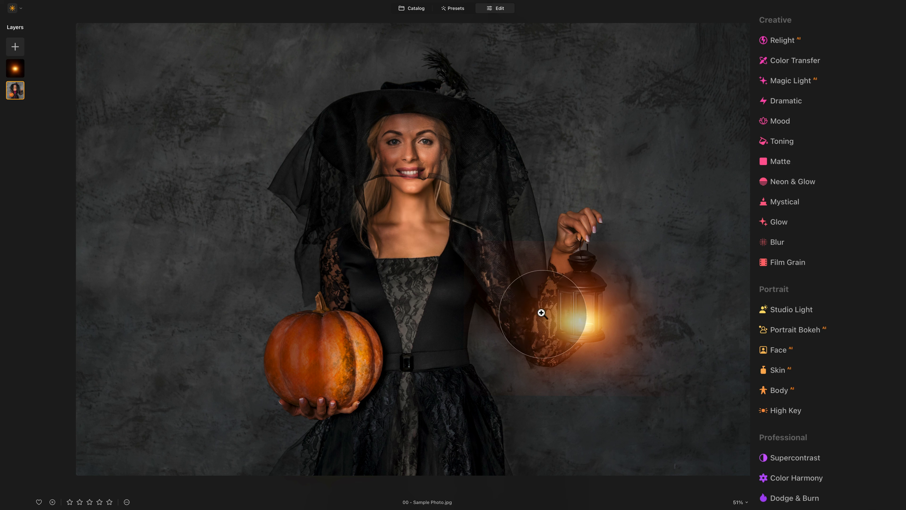
pyautogui.click(631, 320)
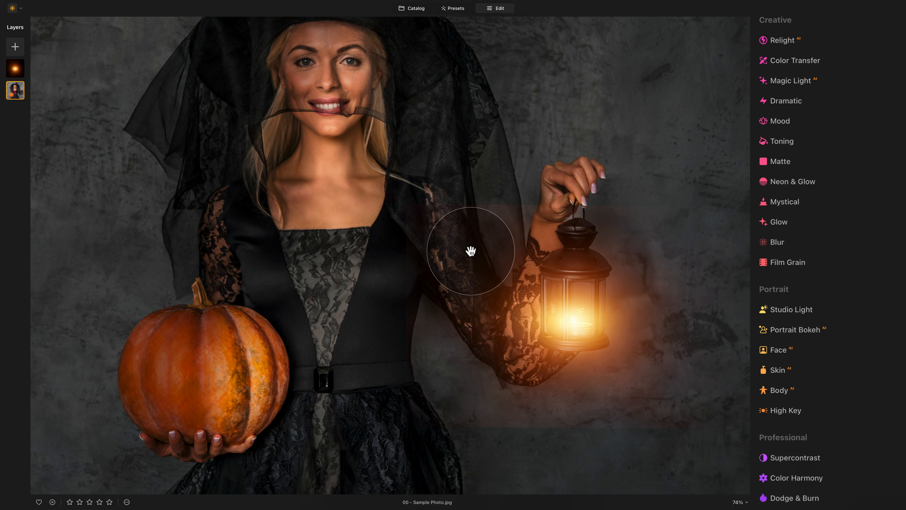
# Select the glow layer and set up a mask brush in Erase mode with Size 174 and Strength 50
pyautogui.click(15, 70)
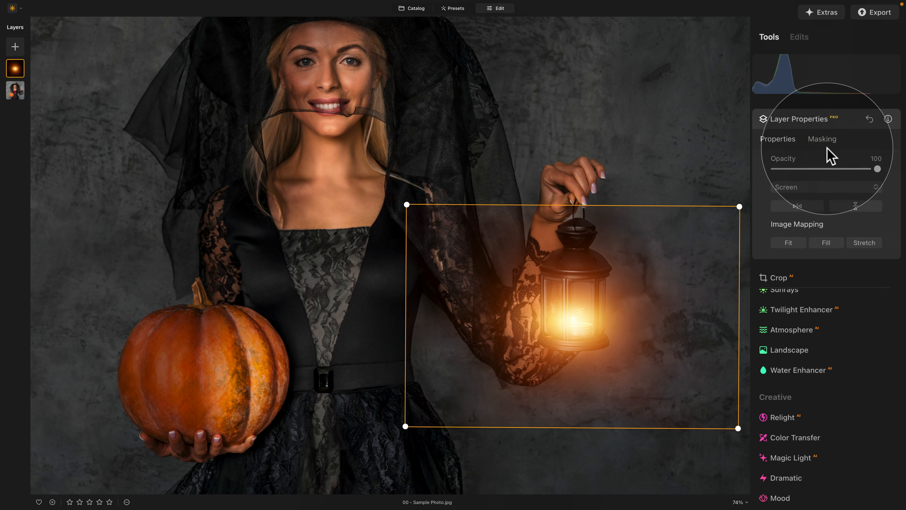
pyautogui.click(823, 140)
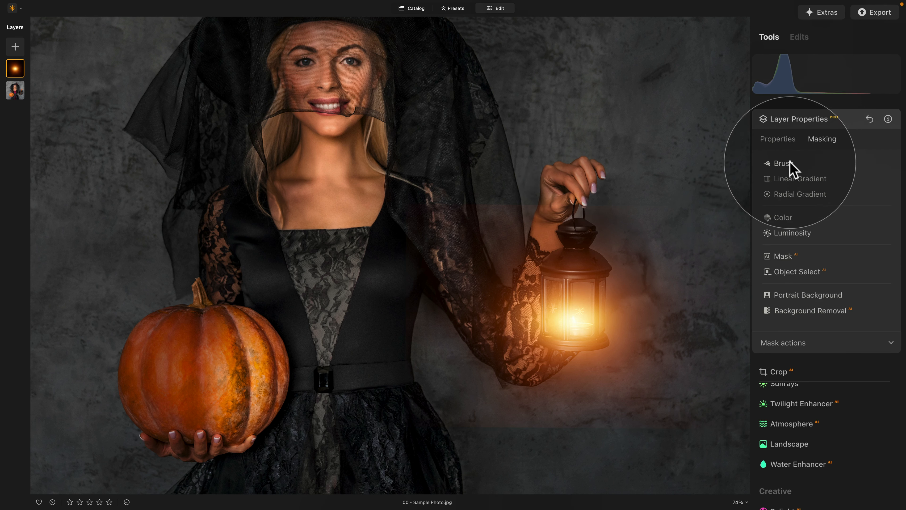
pyautogui.click(783, 163)
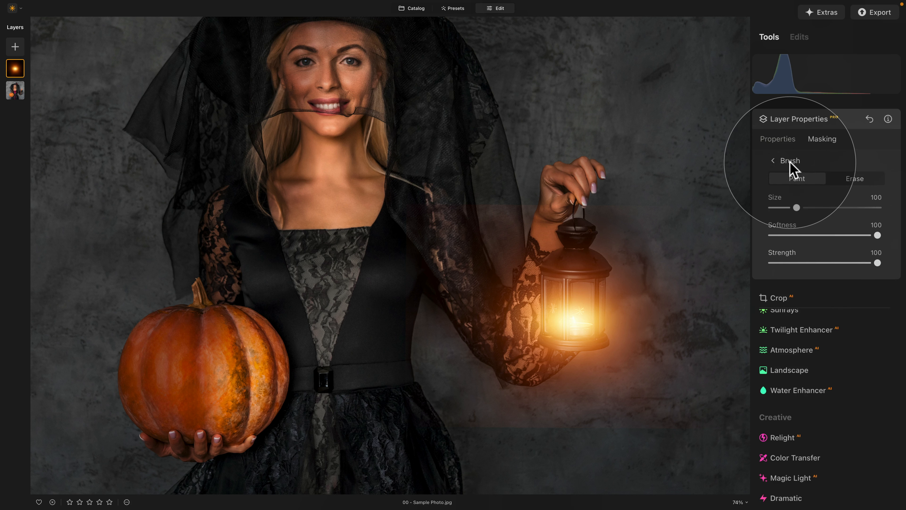
pyautogui.moveTo(796, 207)
pyautogui.mouseDown()
pyautogui.moveTo(826, 209)
pyautogui.moveTo(817, 209)
pyautogui.mouseUp()
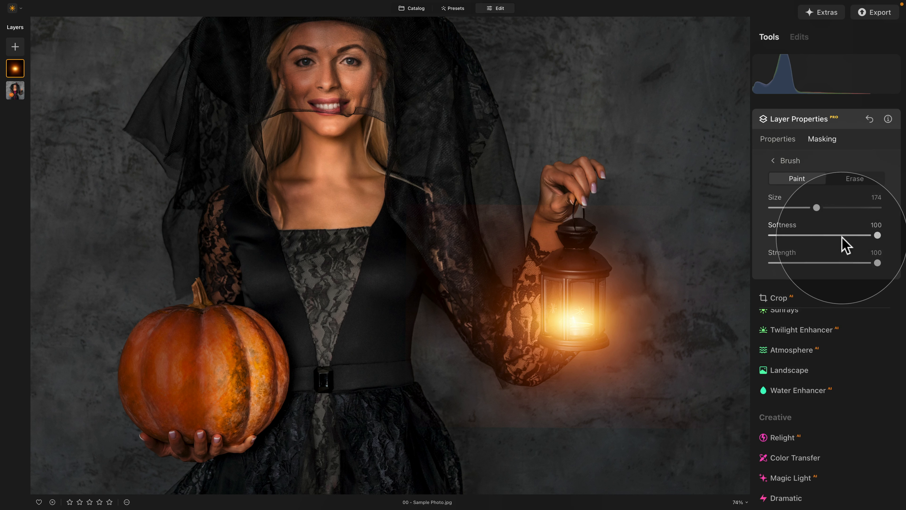
pyautogui.moveTo(821, 264)
pyautogui.mouseDown()
pyautogui.moveTo(836, 263)
pyautogui.moveTo(825, 262)
pyautogui.mouseUp()
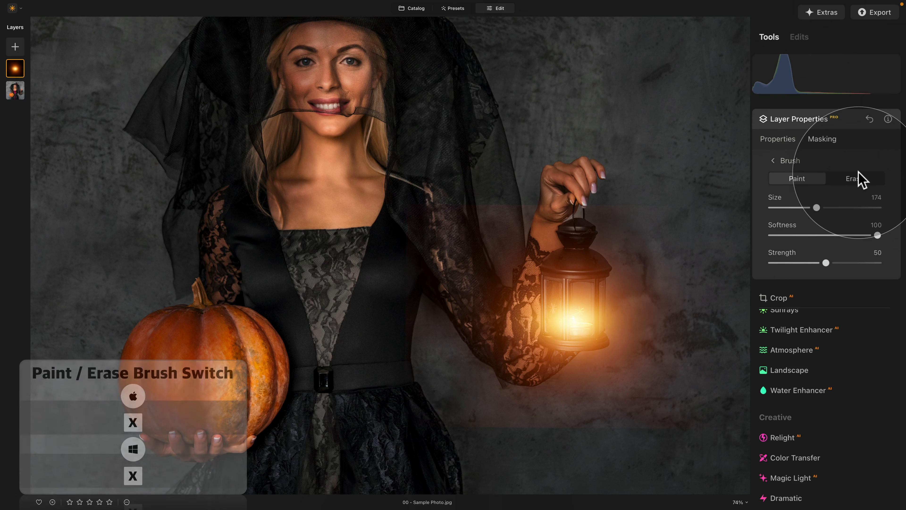
pyautogui.click(851, 177)
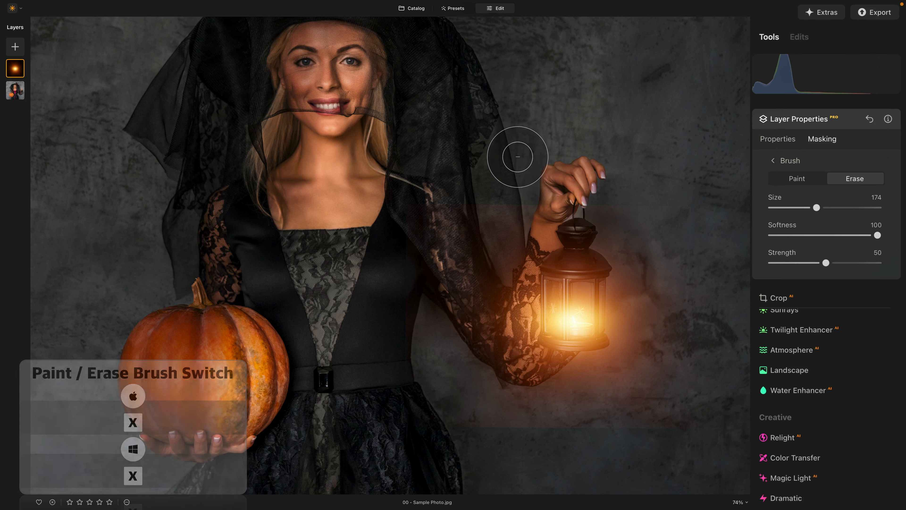
# Reduce the eraser to Size 126 and soften the glow layer's upper and left edges around the lantern
pyautogui.moveTo(529, 182)
pyautogui.mouseDown()
pyautogui.moveTo(471, 186)
pyautogui.moveTo(447, 163)
pyautogui.moveTo(457, 162)
pyautogui.mouseUp()
pyautogui.press(']')
pyautogui.press(']')
pyautogui.press(']')
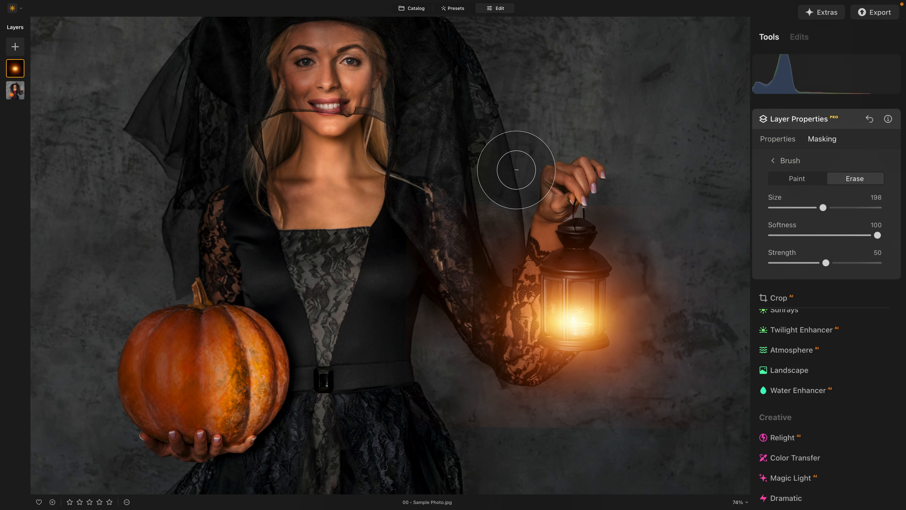
pyautogui.press('[')
pyautogui.press('[')
pyautogui.press('[')
pyautogui.press('[')
pyautogui.press('[')
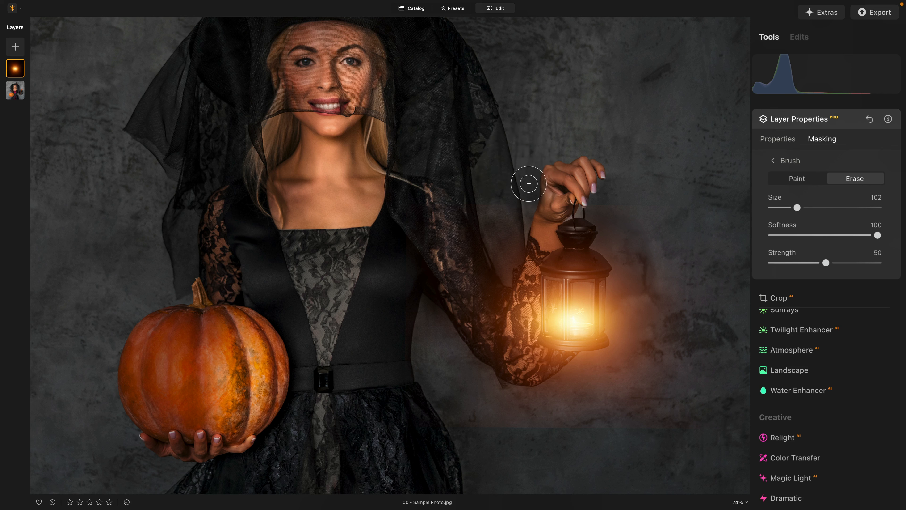
pyautogui.moveTo(531, 186)
pyautogui.mouseDown()
pyautogui.moveTo(430, 189)
pyautogui.moveTo(442, 187)
pyautogui.moveTo(402, 251)
pyautogui.moveTo(409, 400)
pyautogui.moveTo(490, 426)
pyautogui.moveTo(739, 434)
pyautogui.moveTo(753, 403)
pyautogui.moveTo(755, 198)
pyautogui.mouseUp()
pyautogui.moveTo(601, 191)
pyautogui.mouseDown()
pyautogui.moveTo(699, 187)
pyautogui.moveTo(427, 181)
pyautogui.moveTo(404, 288)
pyautogui.mouseUp()
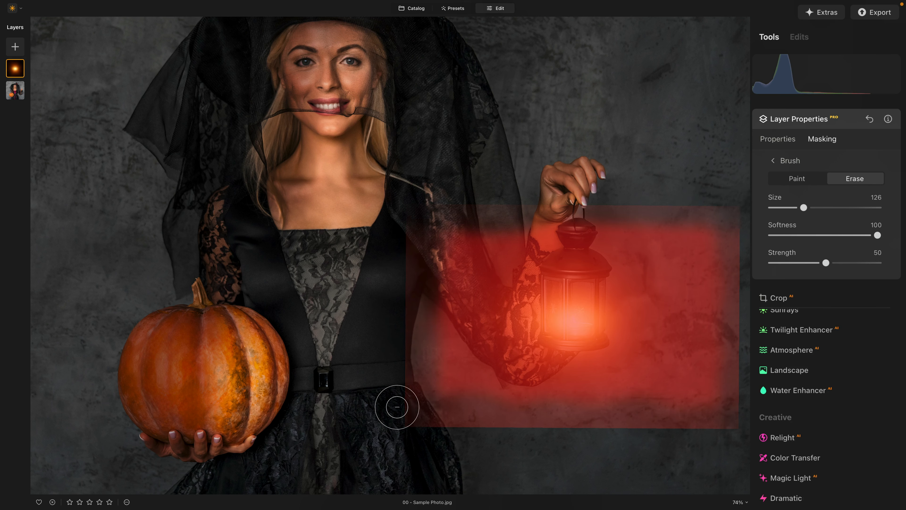
# Erase the hard lower and right edges of the glow layer so they fade into the backdrop
pyautogui.moveTo(439, 462); pyautogui.dragTo(428, 446)
pyautogui.moveTo(500, 438); pyautogui.dragTo(708, 443)
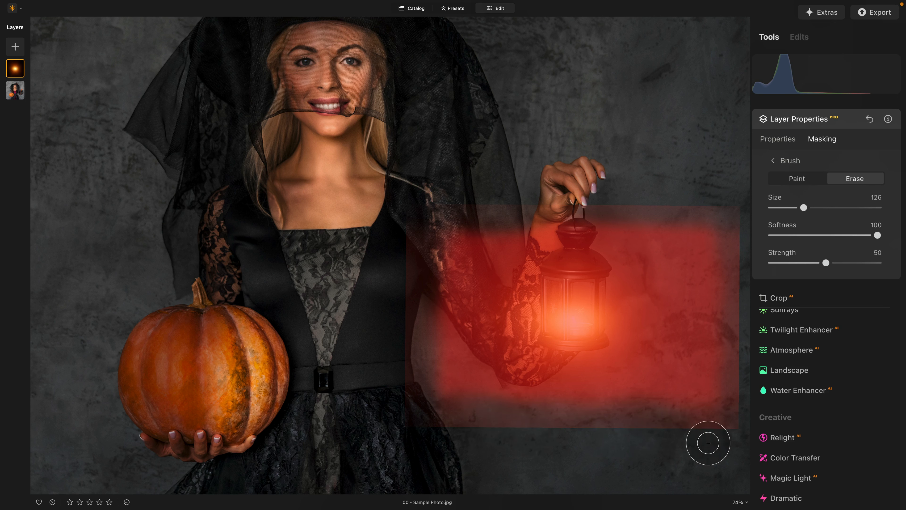
pyautogui.moveTo(771, 457); pyautogui.dragTo(767, 439)
pyautogui.moveTo(752, 371); pyautogui.dragTo(663, 449)
pyautogui.moveTo(753, 392)
pyautogui.mouseDown()
pyautogui.moveTo(637, 455)
pyautogui.moveTo(592, 444)
pyautogui.moveTo(524, 449)
pyautogui.moveTo(547, 439)
pyautogui.moveTo(413, 423)
pyautogui.moveTo(379, 440)
pyautogui.mouseUp()
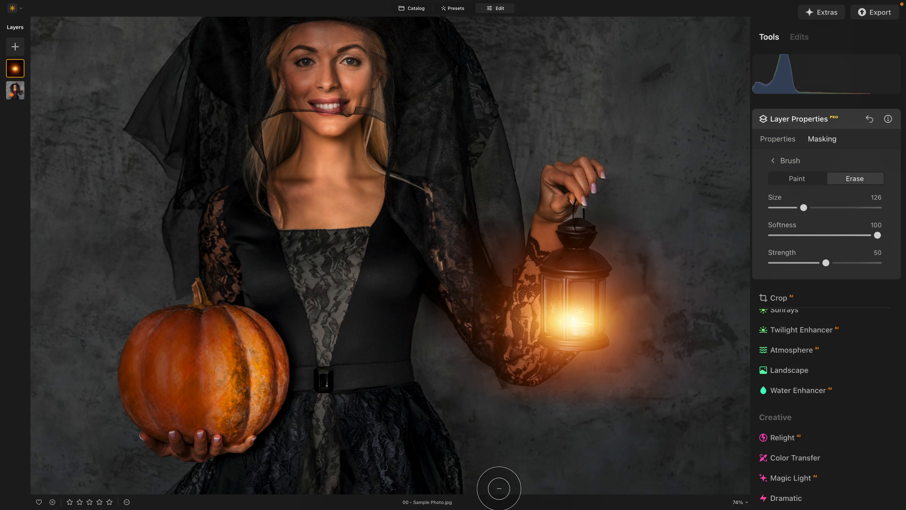
# Erase the remaining traces of the glow's edge below and beside the lantern, and close the layer's masking settings
pyautogui.scroll(5, 499, 488)
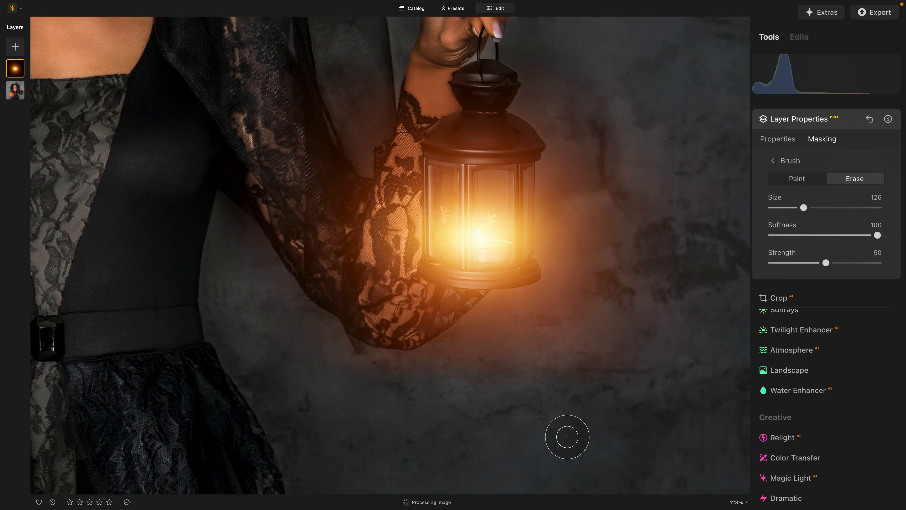
pyautogui.moveTo(365, 379)
pyautogui.mouseDown()
pyautogui.moveTo(718, 381)
pyautogui.moveTo(621, 419)
pyautogui.mouseUp()
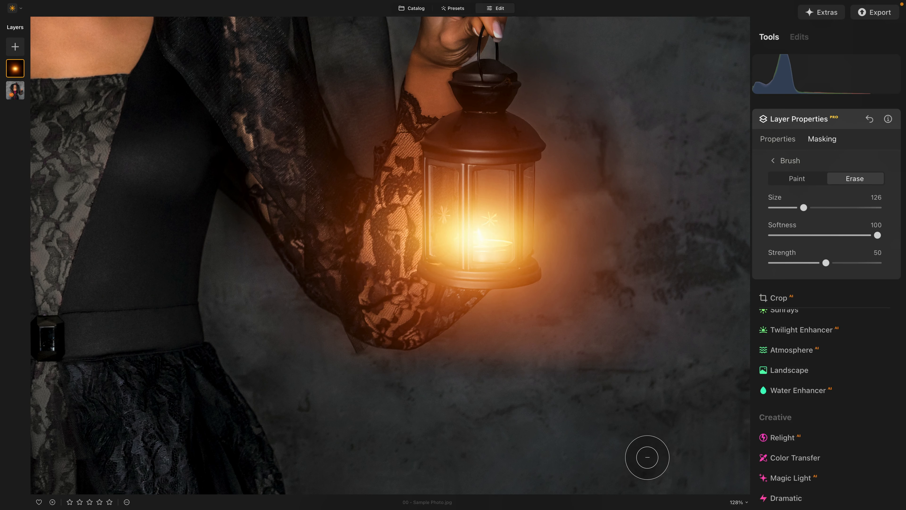
pyautogui.moveTo(641, 195); pyautogui.dragTo(615, 371)
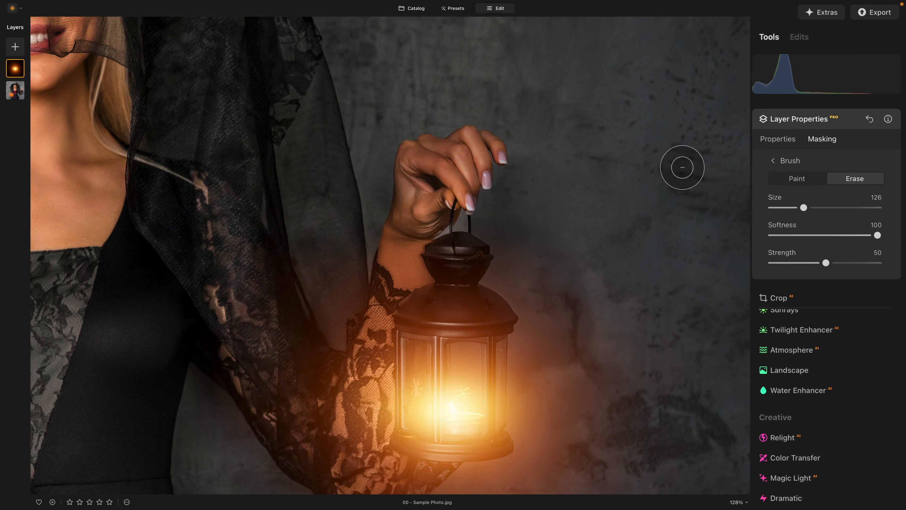
pyautogui.scroll(-4, 691, 122)
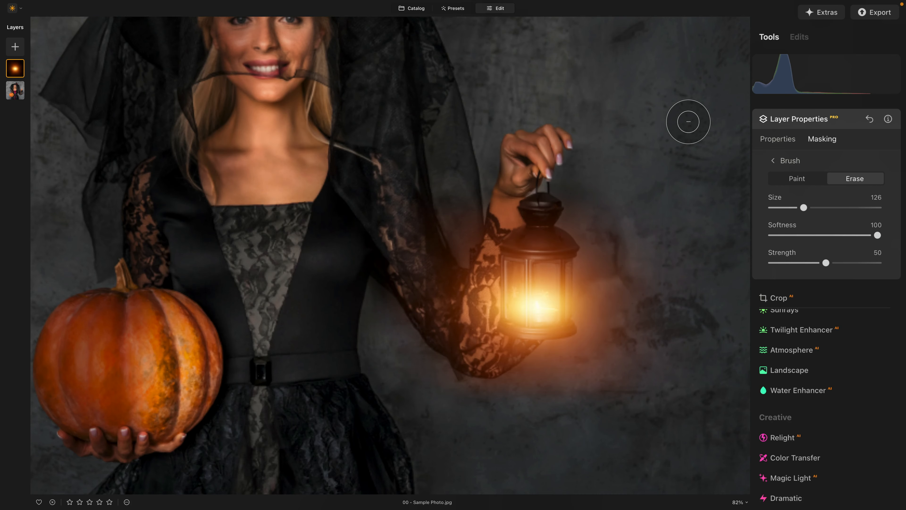
pyautogui.moveTo(712, 119)
pyautogui.mouseDown()
pyautogui.moveTo(608, 121)
pyautogui.moveTo(722, 140)
pyautogui.moveTo(745, 166)
pyautogui.moveTo(707, 176)
pyautogui.moveTo(678, 171)
pyautogui.mouseUp()
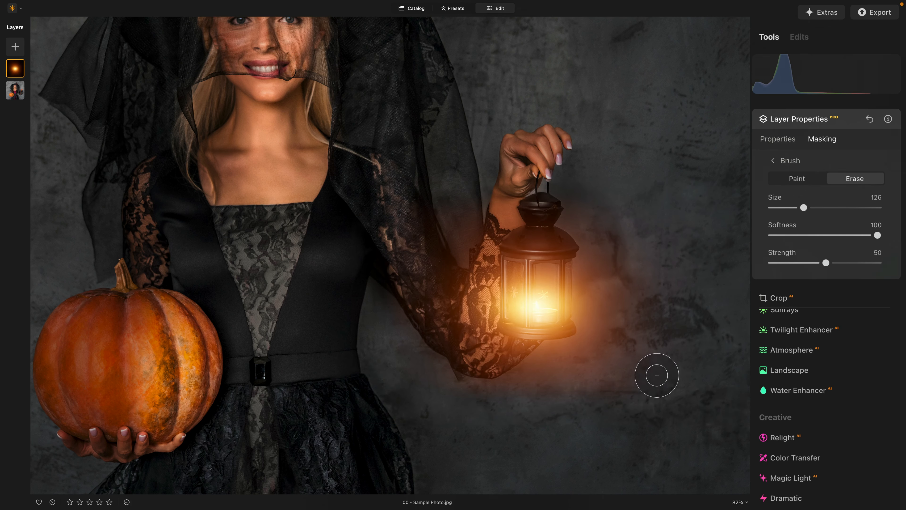
pyautogui.scroll(-3, 657, 375)
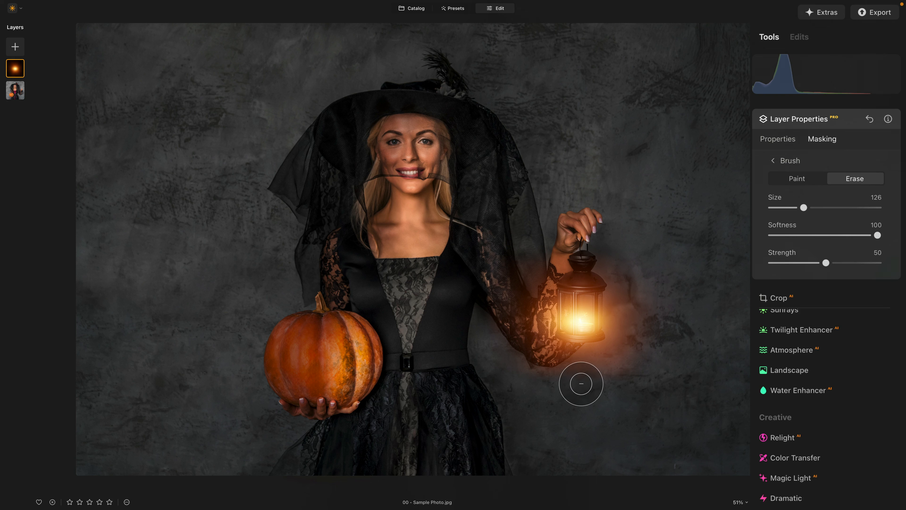
pyautogui.click(796, 119)
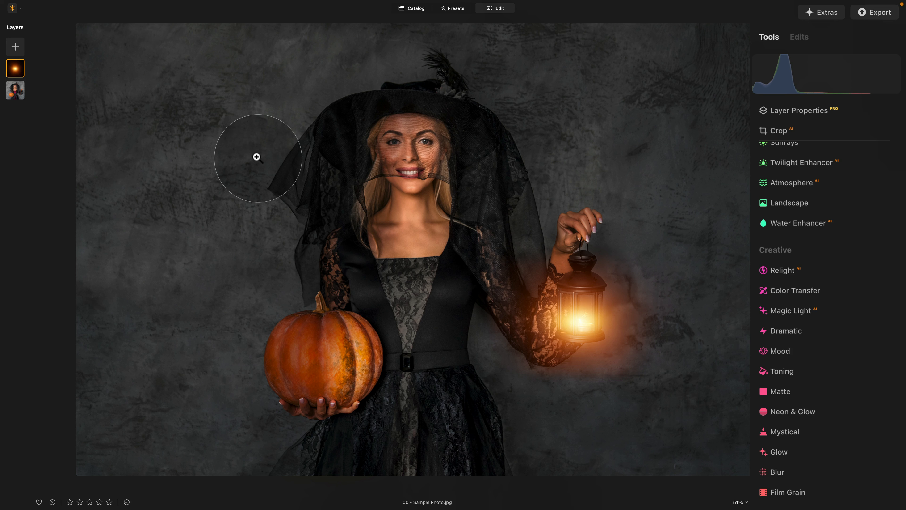
# Start exporting the image to the E142 - Beetlejuice Edit folder under the name Mid Edit
pyautogui.rightClick(461, 173)
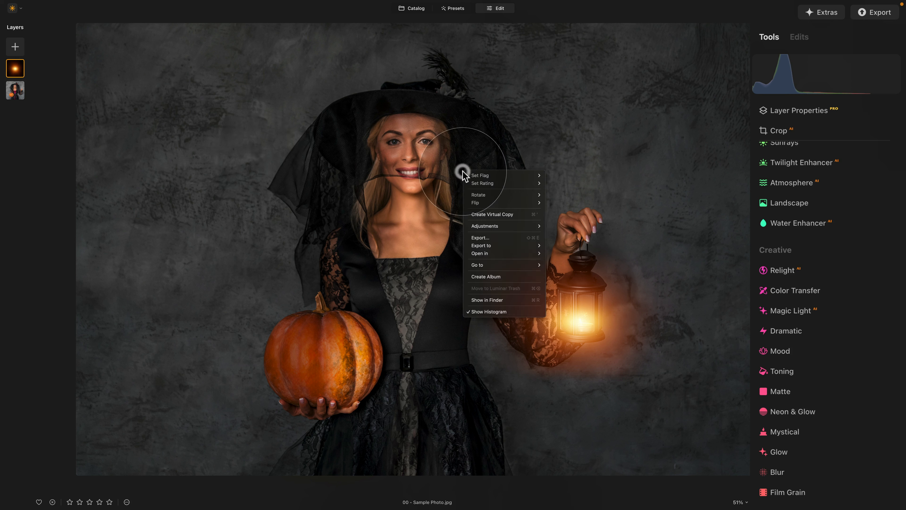
pyautogui.click(500, 238)
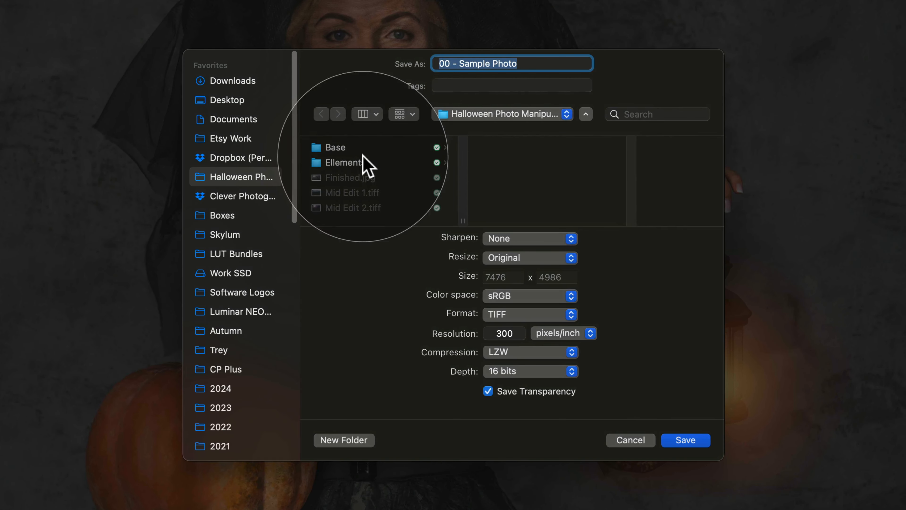
pyautogui.click(276, 305)
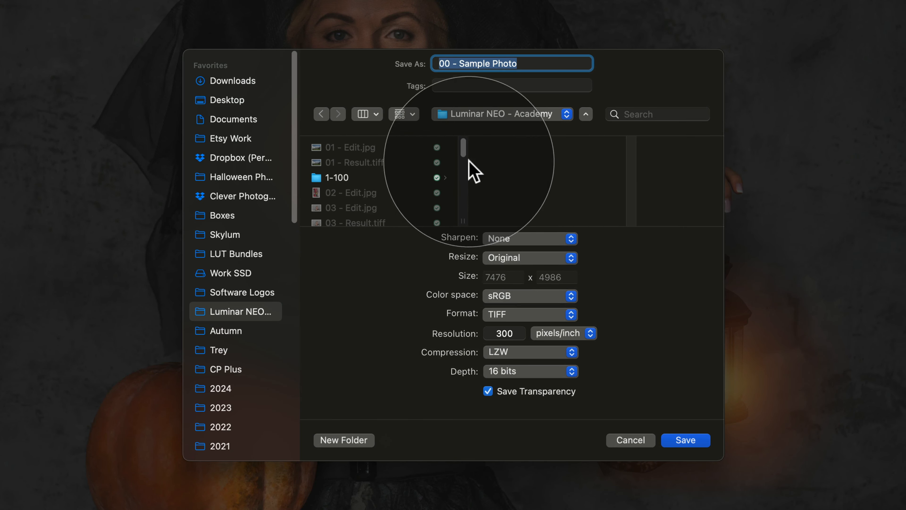
pyautogui.moveTo(463, 149); pyautogui.dragTo(464, 202)
pyautogui.click(396, 153)
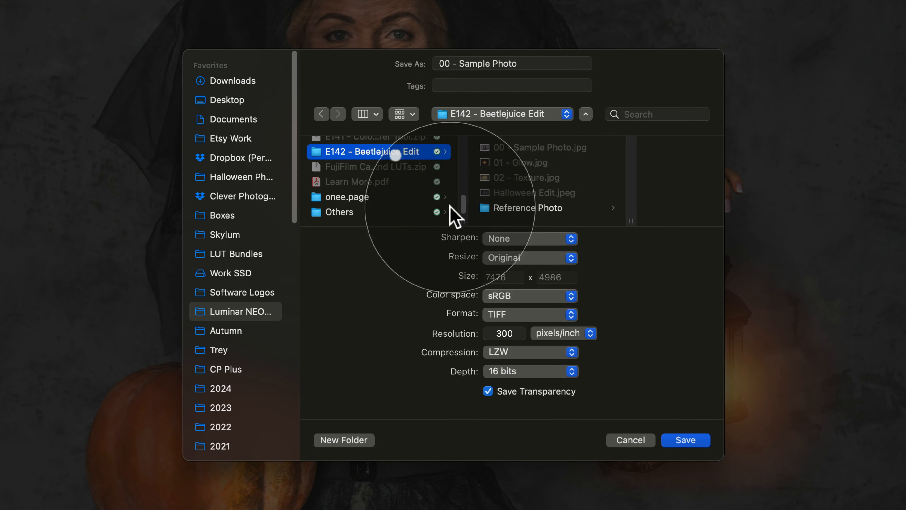
pyautogui.click(514, 63)
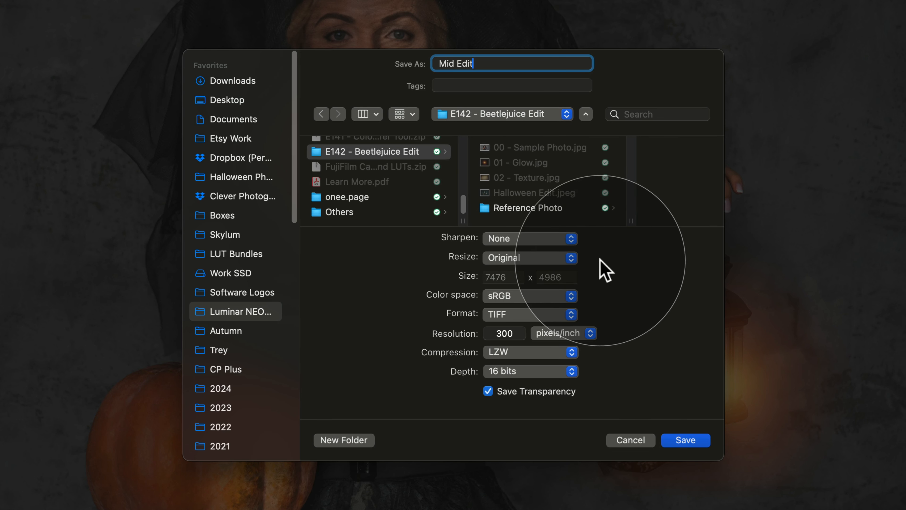
# Save the export as a 16-bit TIFF with no sharpening, 300 pixels/inch, LZW compression and Save Transparency enabled
pyautogui.click(541, 238)
pyautogui.click(540, 239)
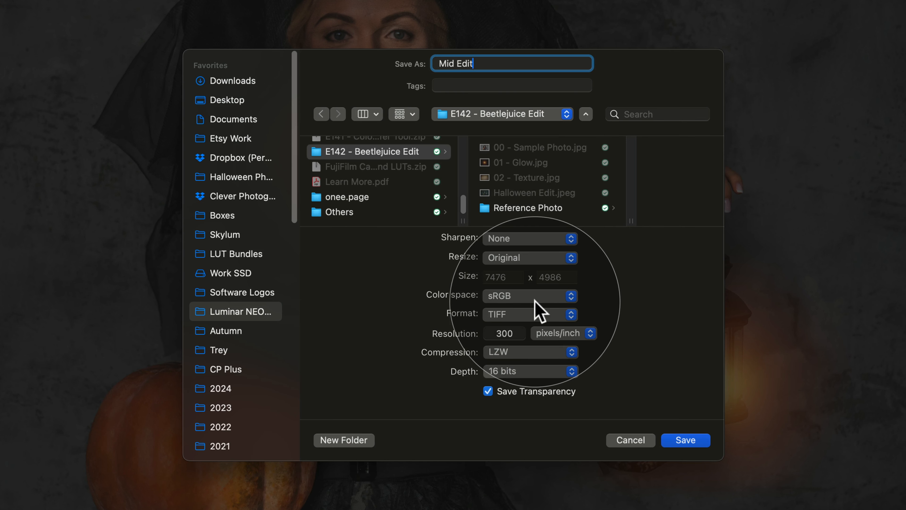
pyautogui.click(535, 315)
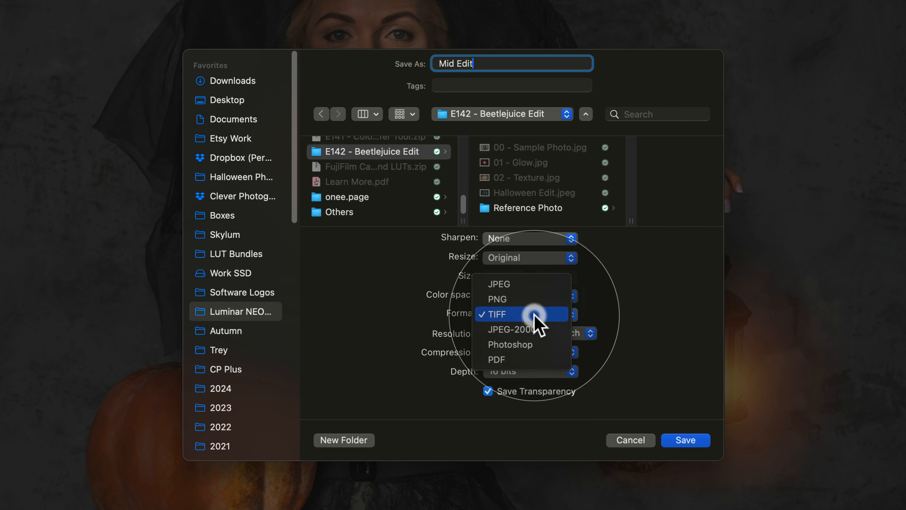
pyautogui.click(535, 314)
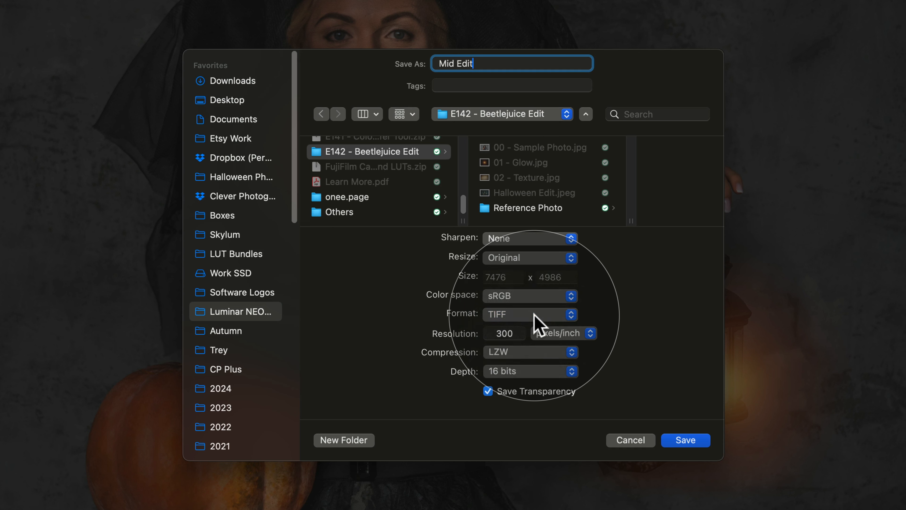
pyautogui.click(520, 334)
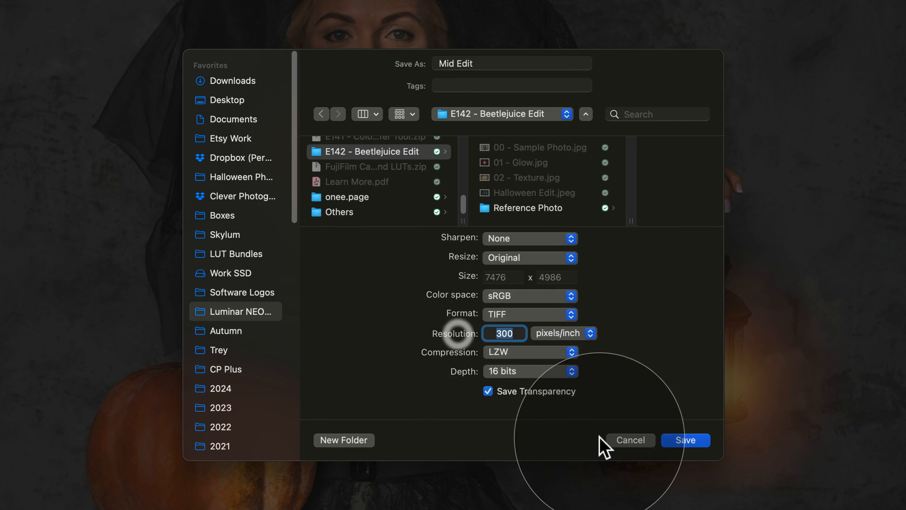
pyautogui.click(552, 352)
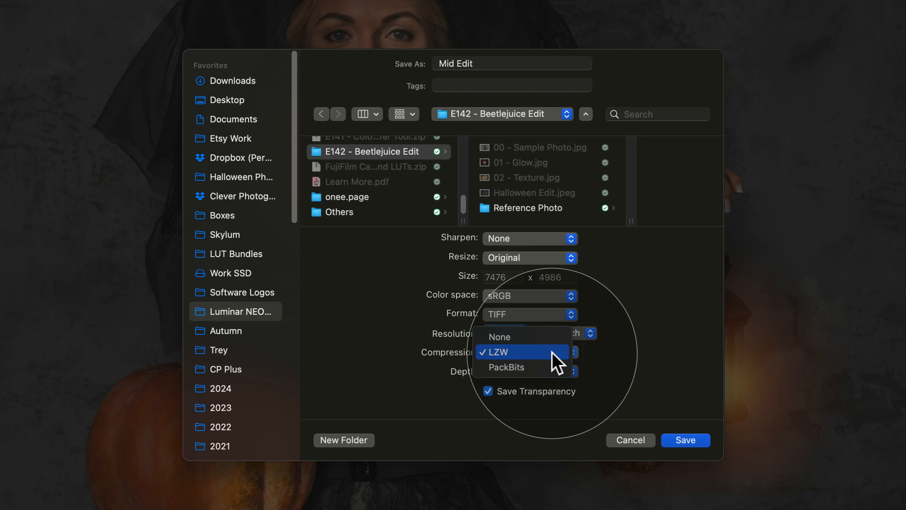
pyautogui.click(695, 368)
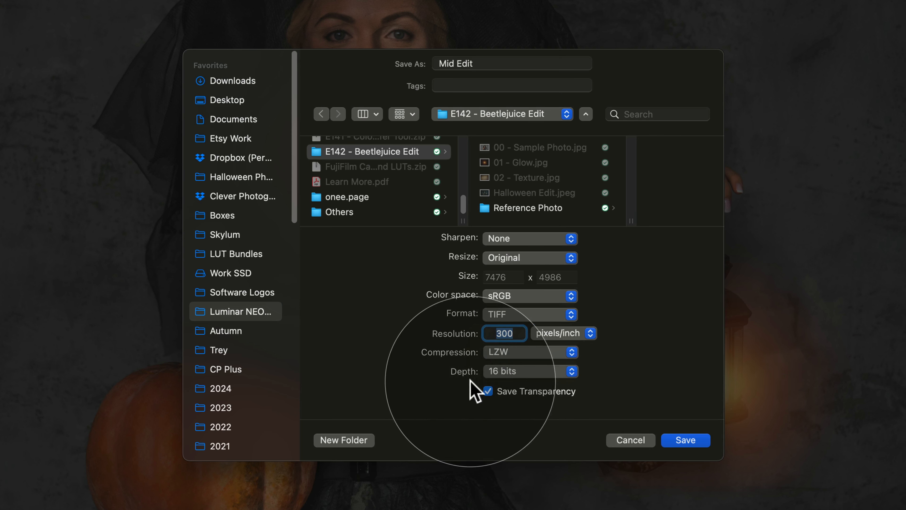
pyautogui.click(539, 372)
pyautogui.click(540, 372)
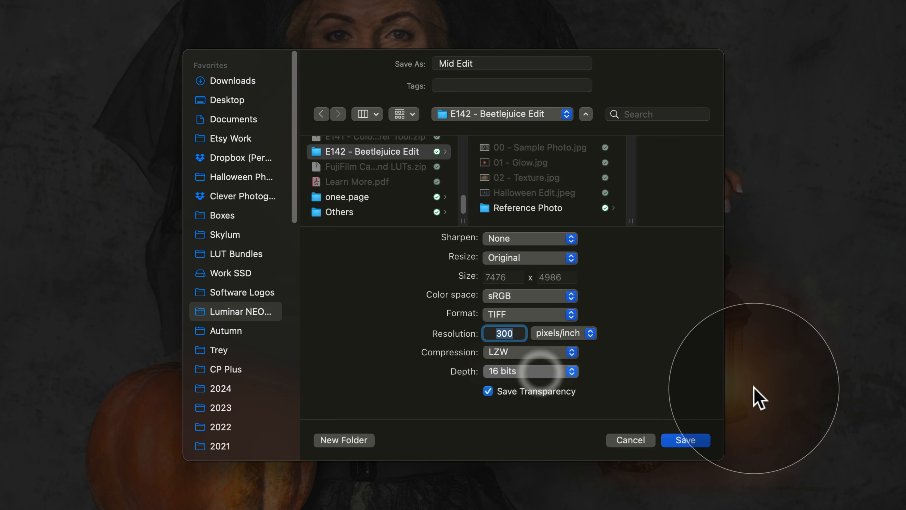
pyautogui.click(488, 391)
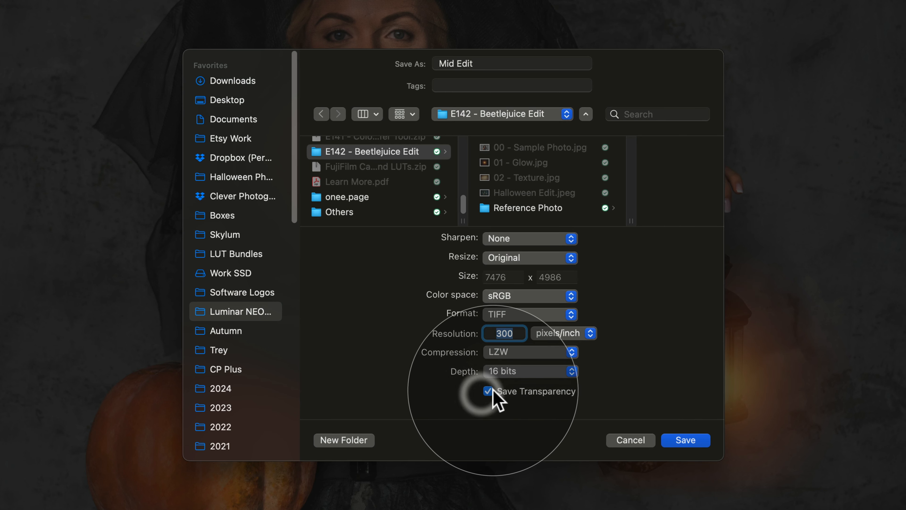
pyautogui.click(685, 440)
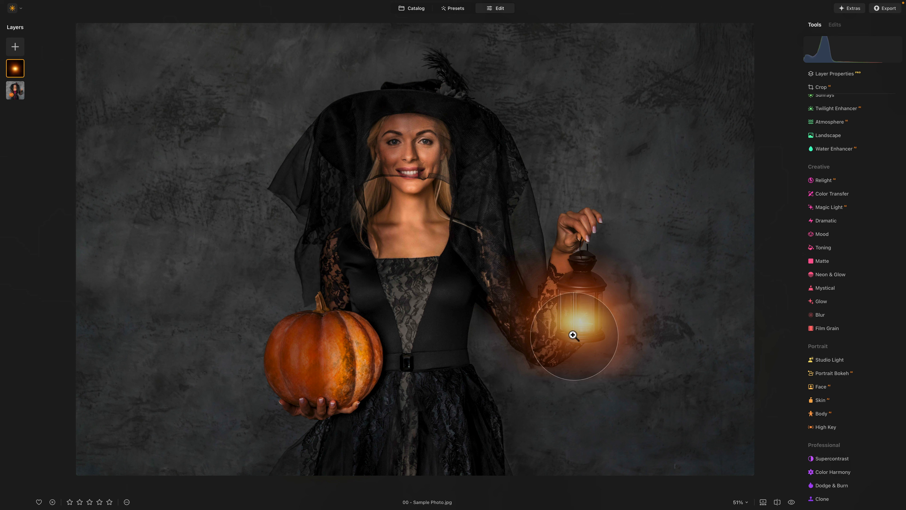
# Select the exported Mid Edit TIFF in the catalog and open it for editing
pyautogui.click(412, 10)
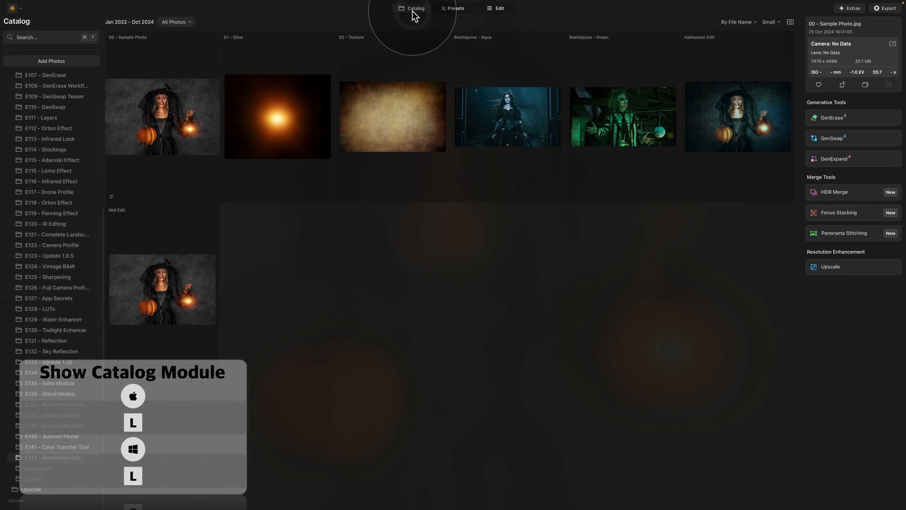
pyautogui.click(179, 292)
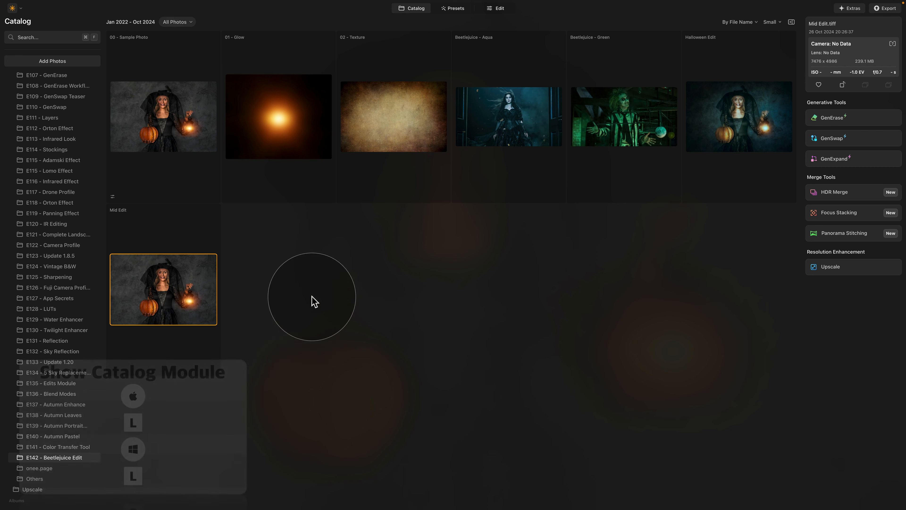
pyautogui.click(183, 261)
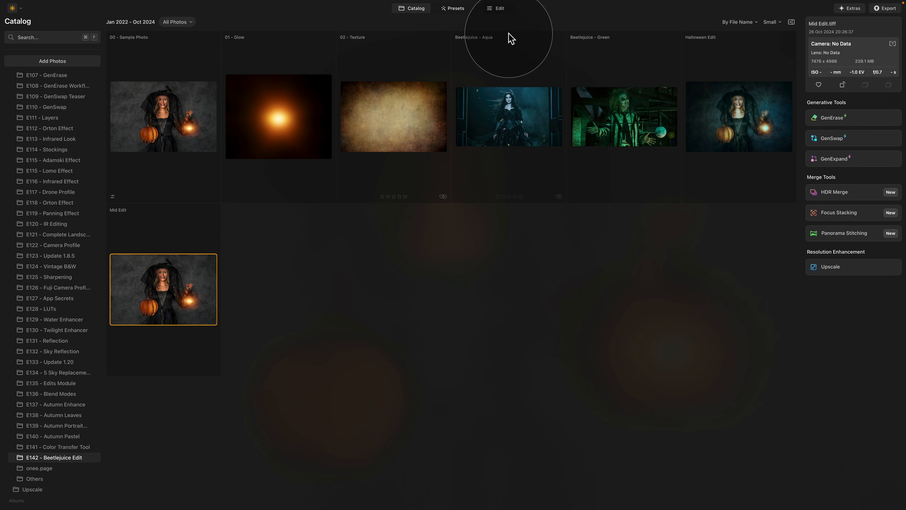
pyautogui.click(500, 8)
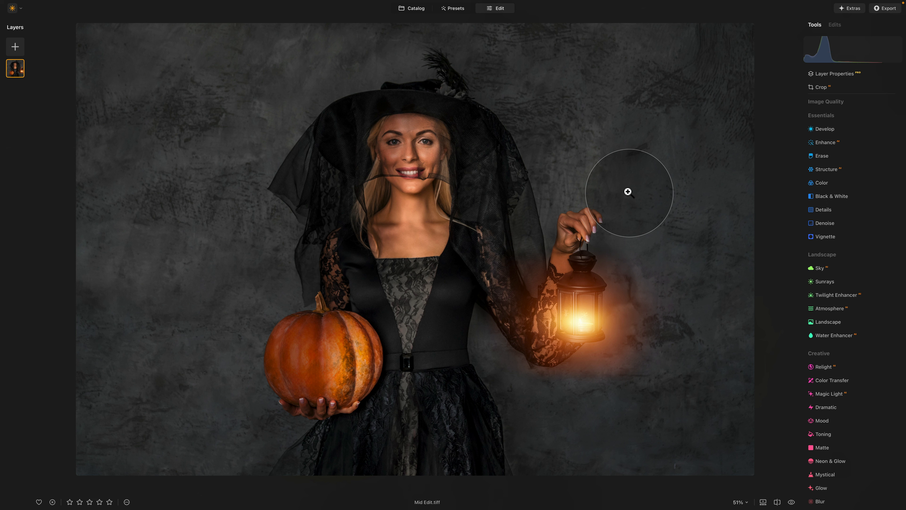
# Apply the Dramatic effect to the whole image with an Amount of 21, and close its settings
pyautogui.scroll(-5, 854, 252)
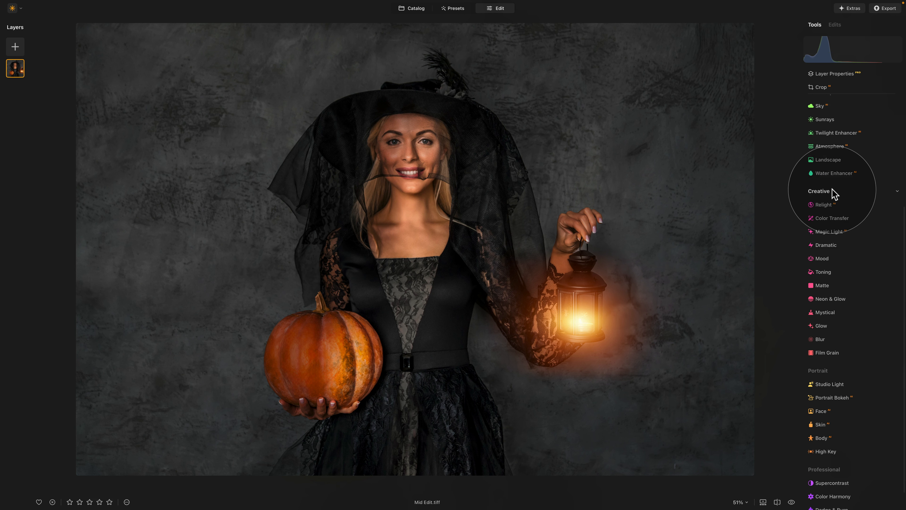
pyautogui.scroll(-5, 833, 193)
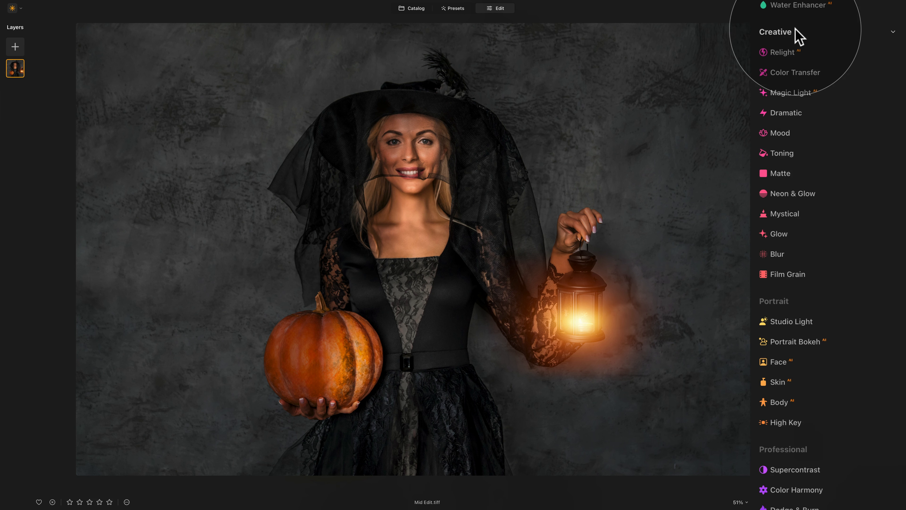
pyautogui.click(794, 113)
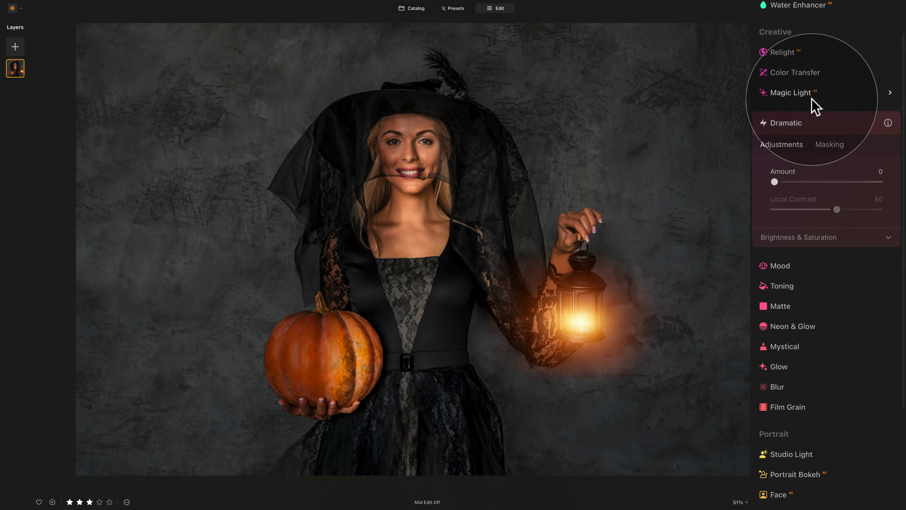
pyautogui.scroll(-1, 815, 105)
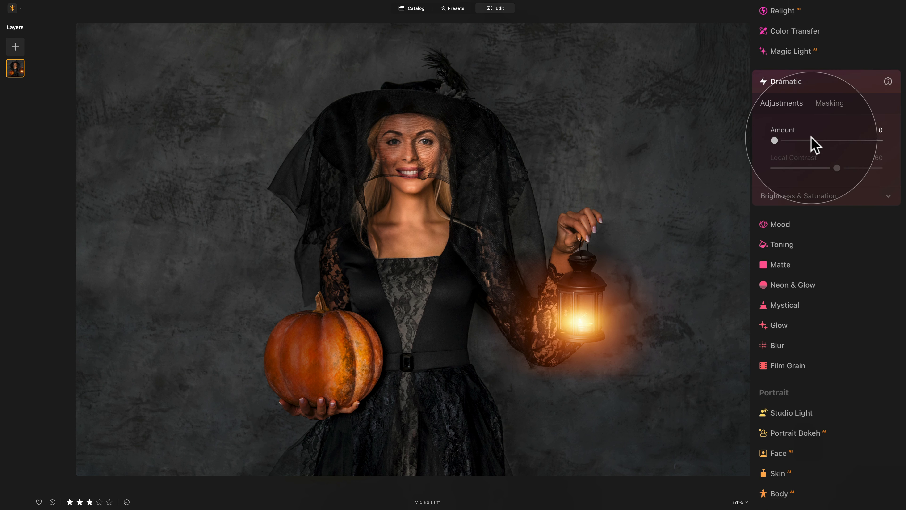
pyautogui.moveTo(774, 140); pyautogui.dragTo(867, 141)
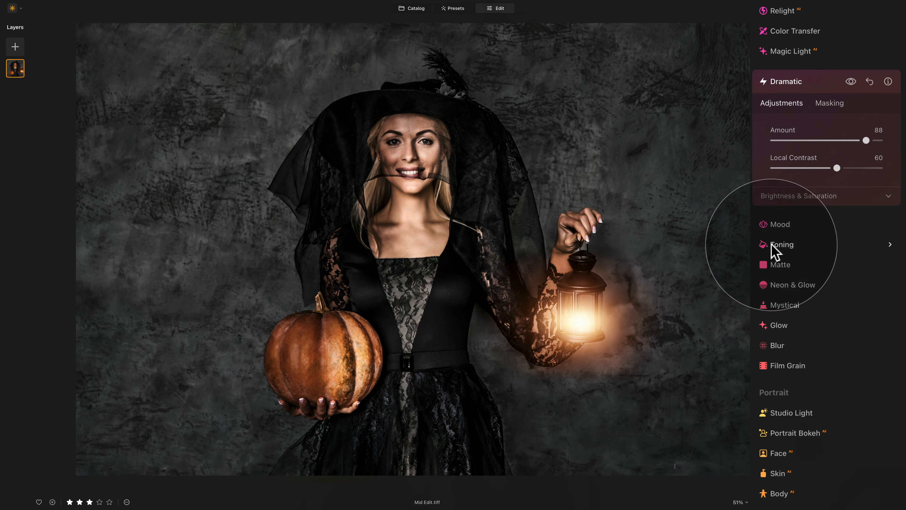
pyautogui.click(794, 141)
pyautogui.moveTo(798, 140); pyautogui.dragTo(799, 141)
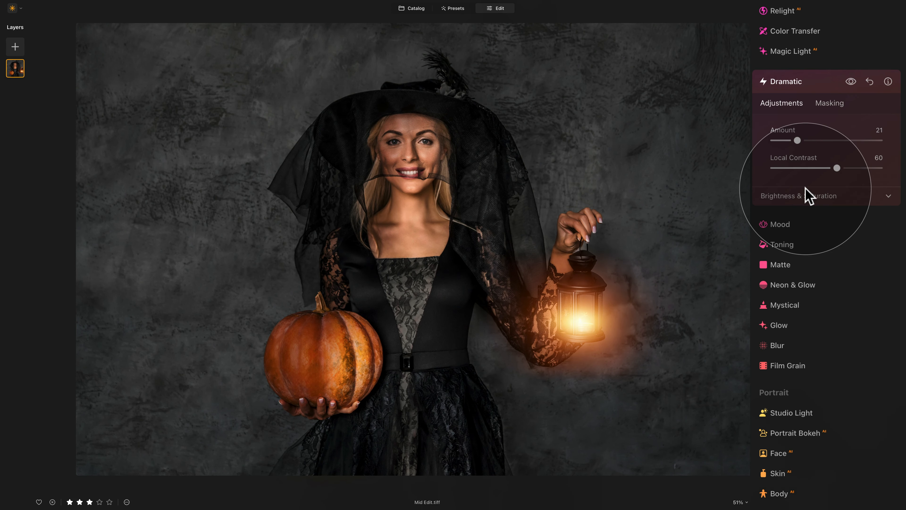
pyautogui.click(820, 81)
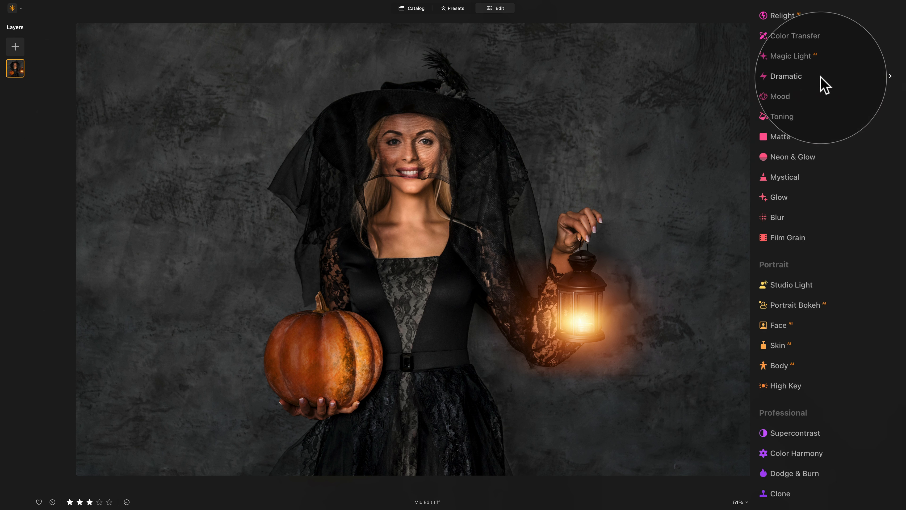
# Apply the Mystical effect with an Amount of 29 and close its settings
pyautogui.click(800, 178)
pyautogui.scroll(-3, 818, 120)
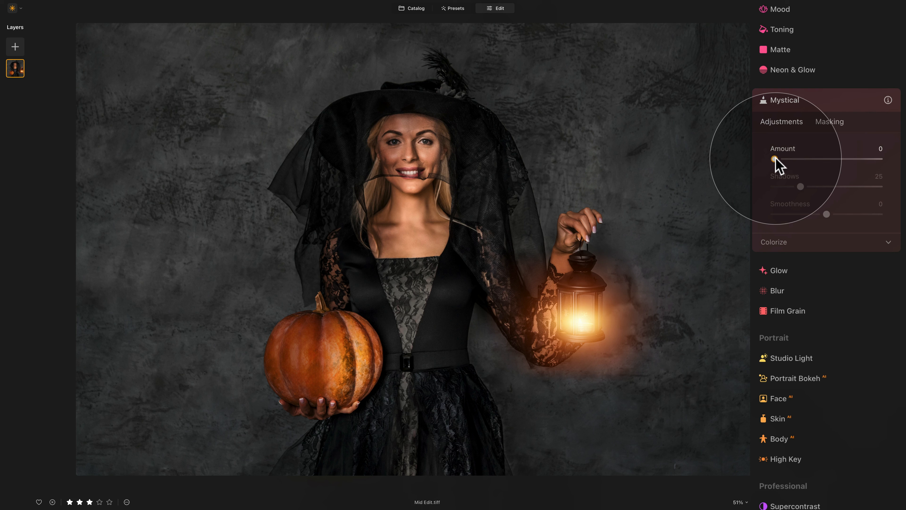
pyautogui.moveTo(774, 159); pyautogui.dragTo(854, 159)
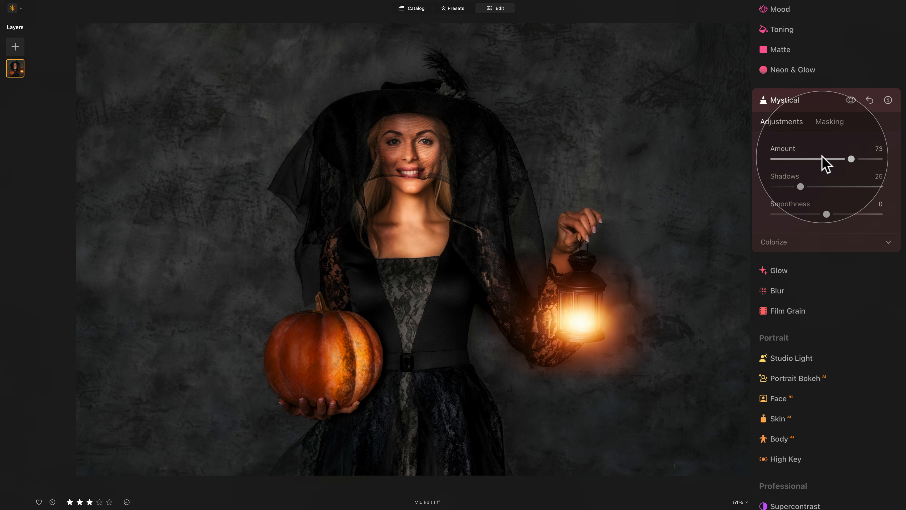
pyautogui.moveTo(852, 159); pyautogui.dragTo(805, 157)
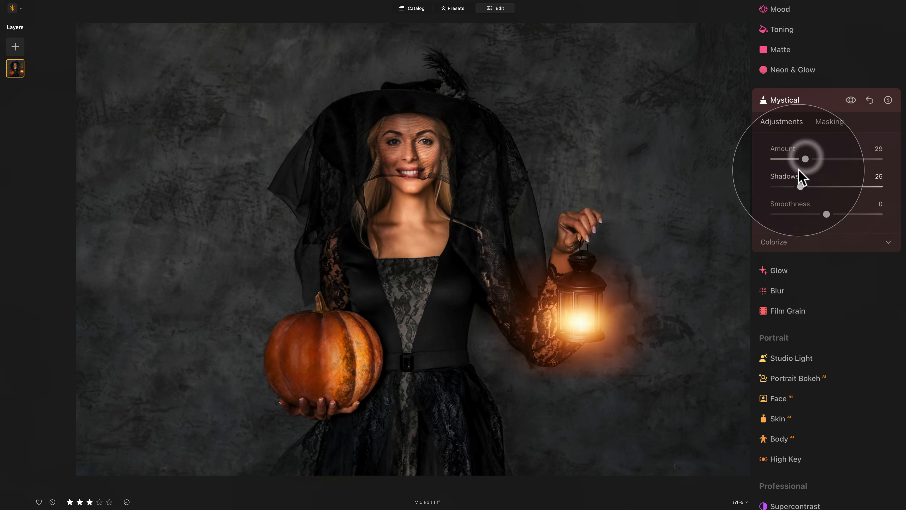
pyautogui.click(805, 105)
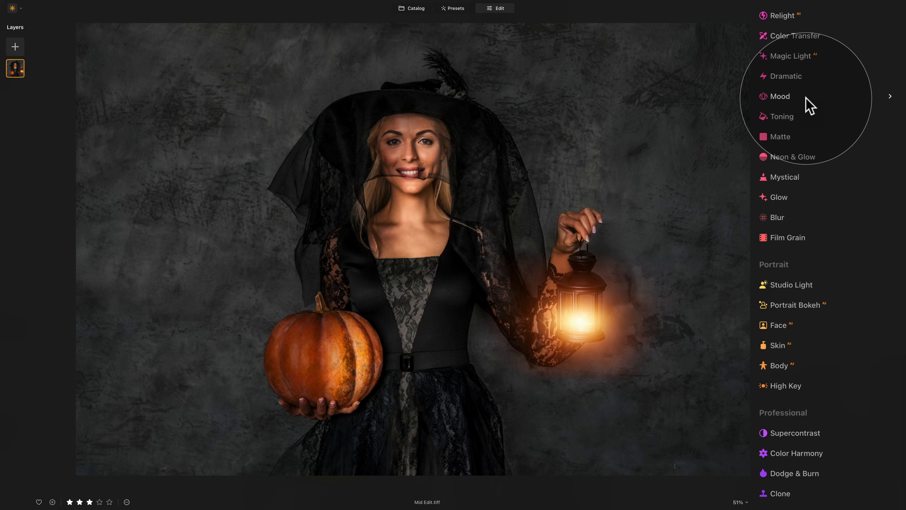
# Apply the Matte effect with an Amount of 15 and close its settings
pyautogui.click(788, 139)
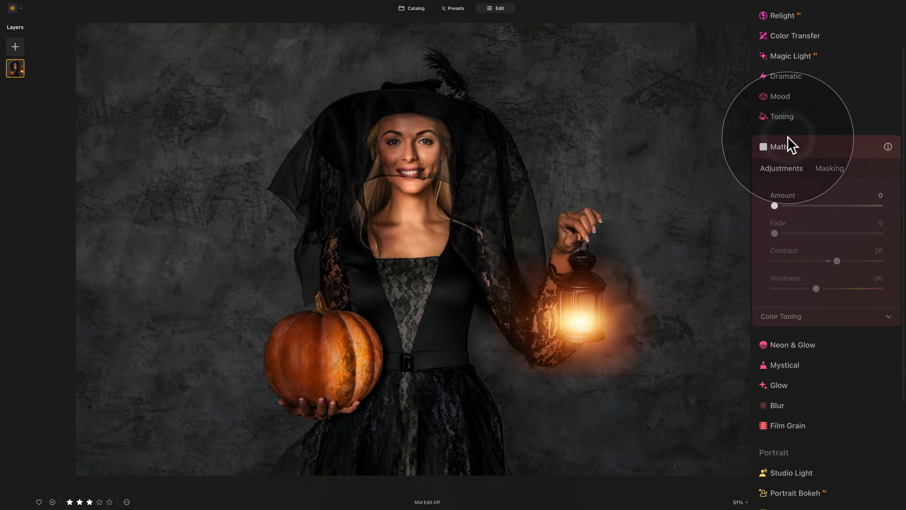
pyautogui.click(789, 205)
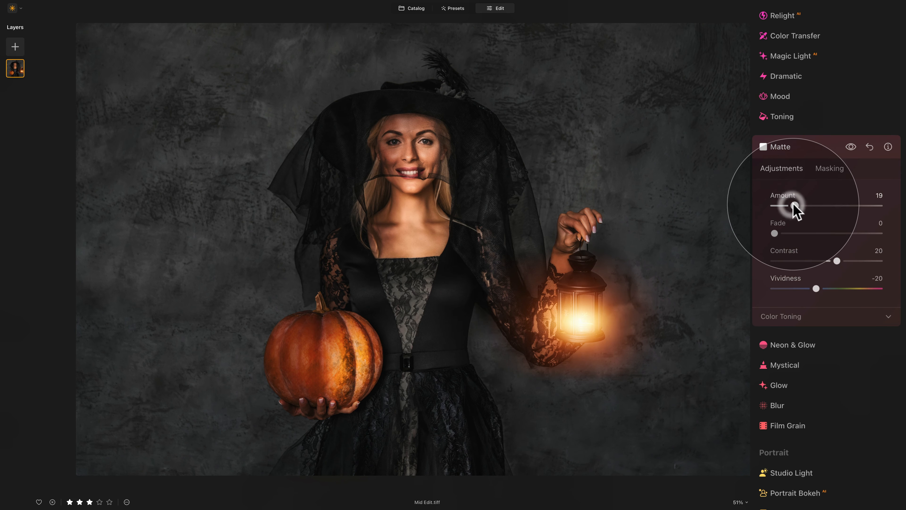
pyautogui.moveTo(788, 204); pyautogui.dragTo(789, 205)
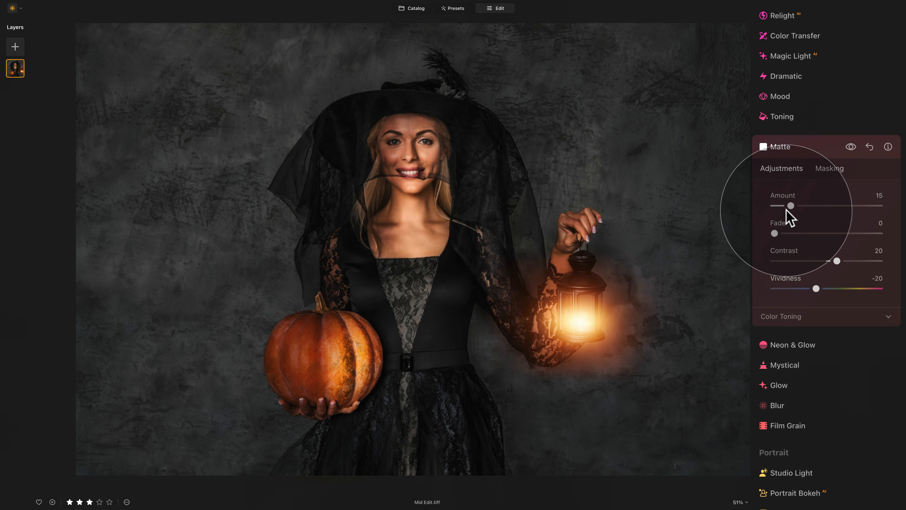
pyautogui.click(783, 147)
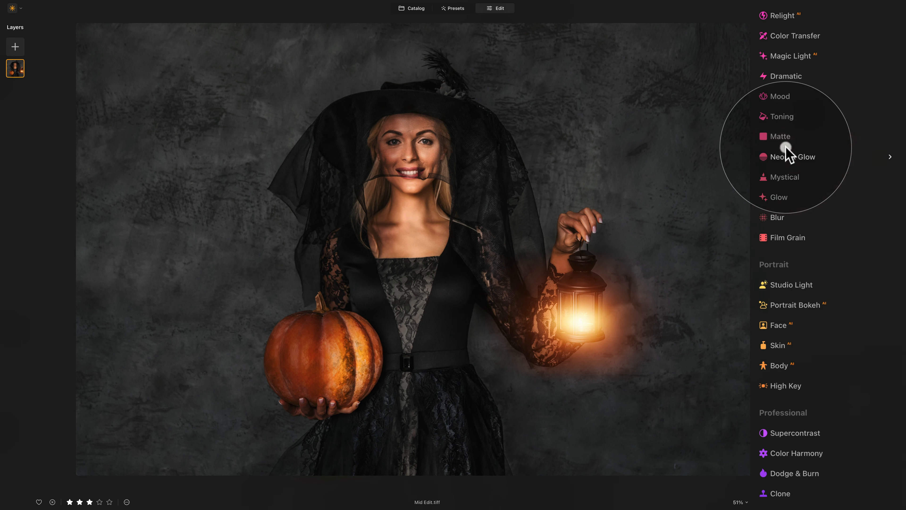
# Add Film Grain with an Amount of 5 and close its settings
pyautogui.click(795, 237)
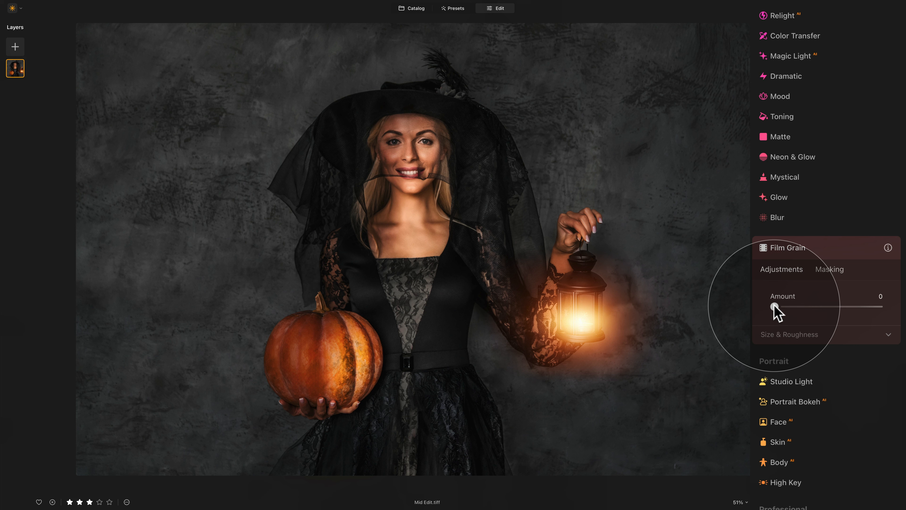
pyautogui.moveTo(775, 306); pyautogui.dragTo(779, 310)
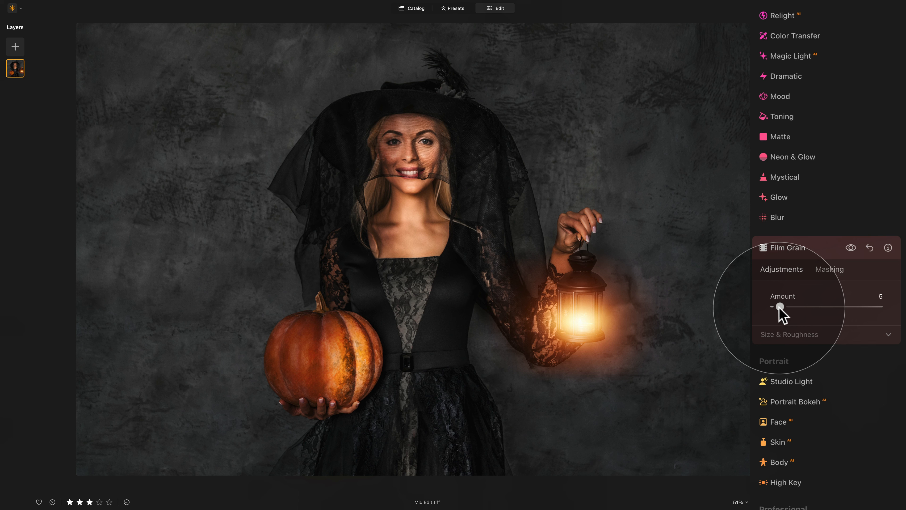
pyautogui.click(800, 247)
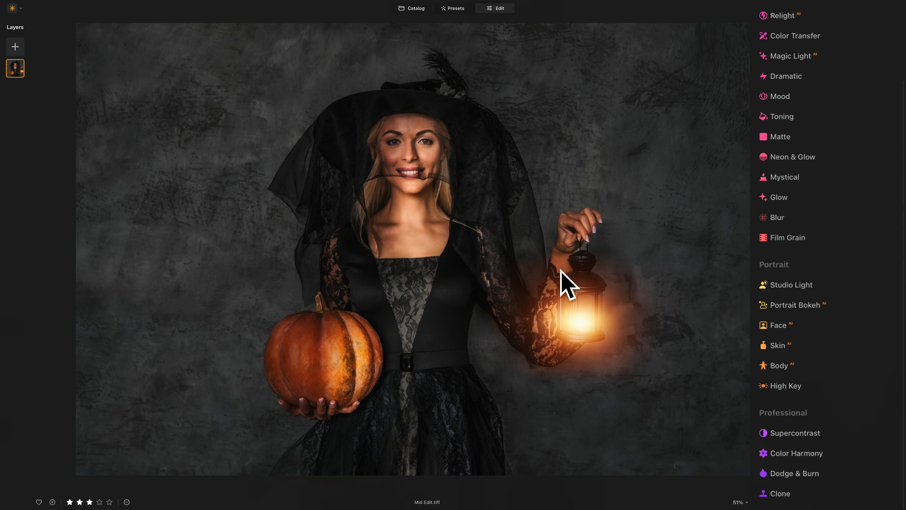
pyautogui.click(625, 292)
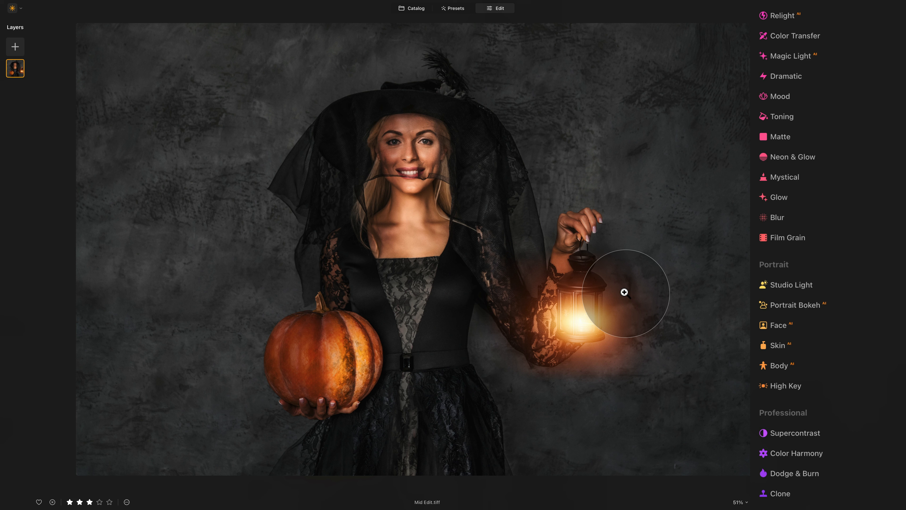
# Load Beetlejuice - Aqua.jpg from the Reference Photo folder as the custom reference for Color Transfer
pyautogui.click(789, 36)
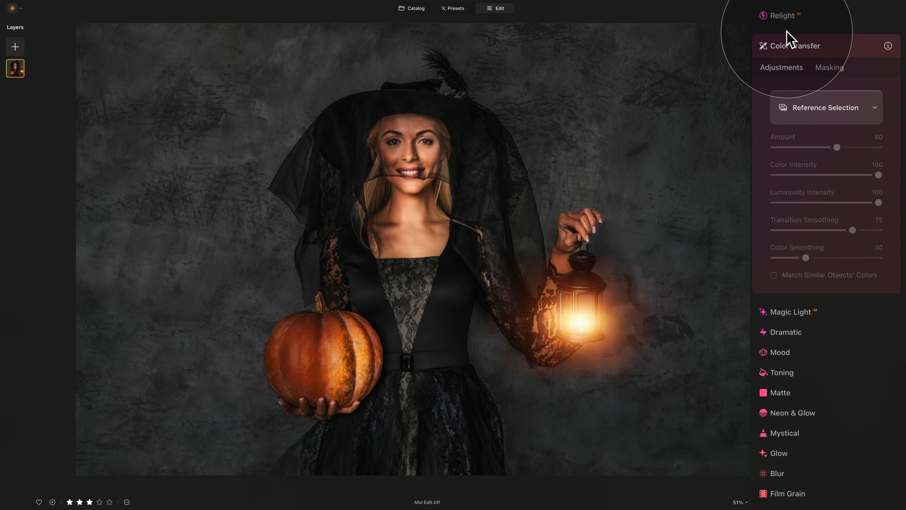
pyautogui.click(864, 108)
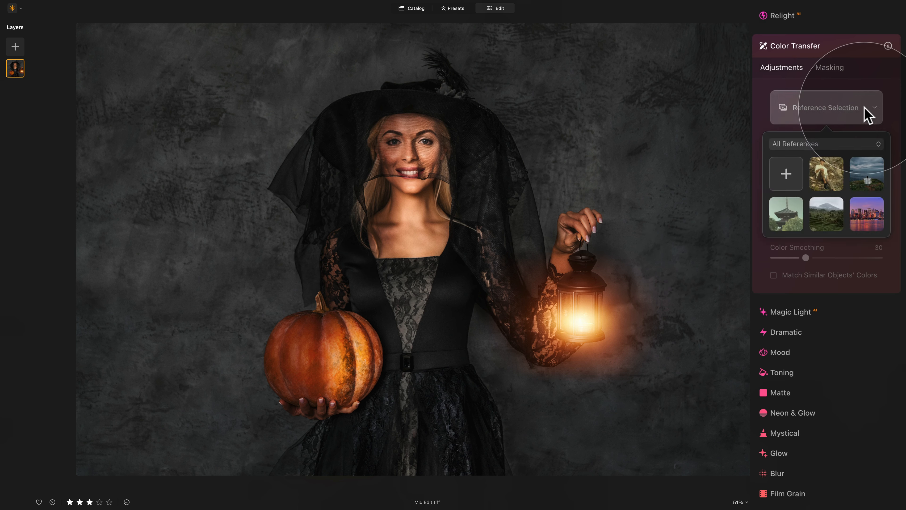
pyautogui.click(786, 185)
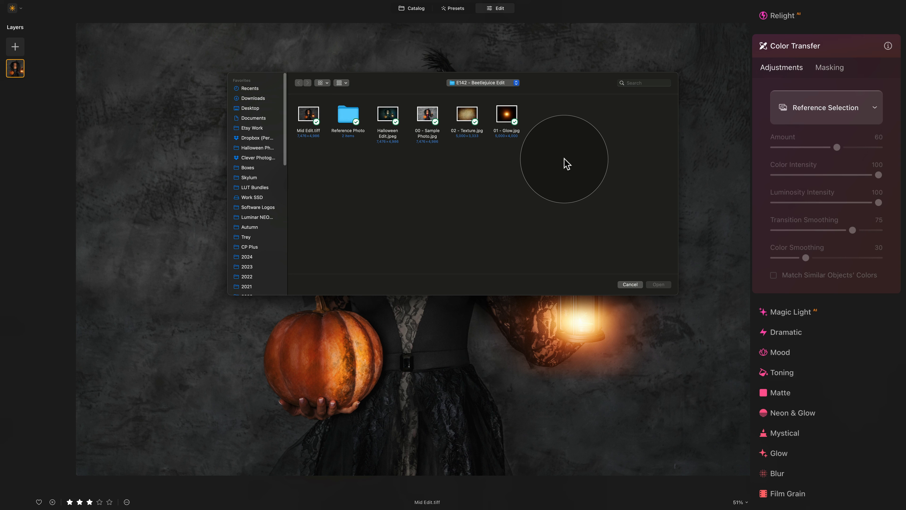
pyautogui.doubleClick(348, 114)
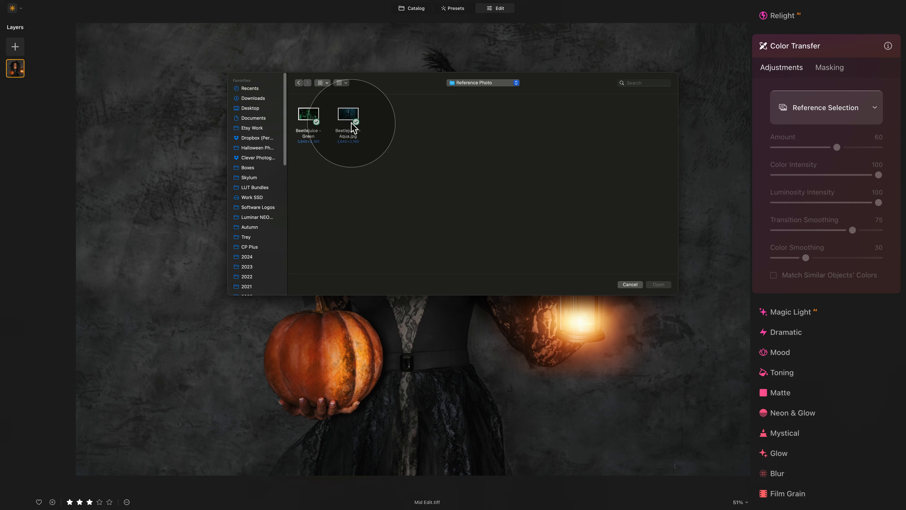
pyautogui.click(347, 115)
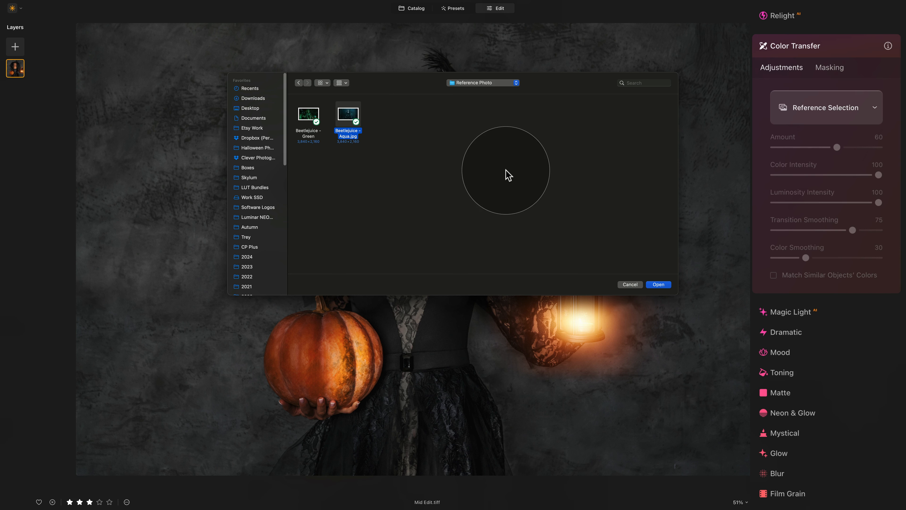
pyautogui.click(659, 286)
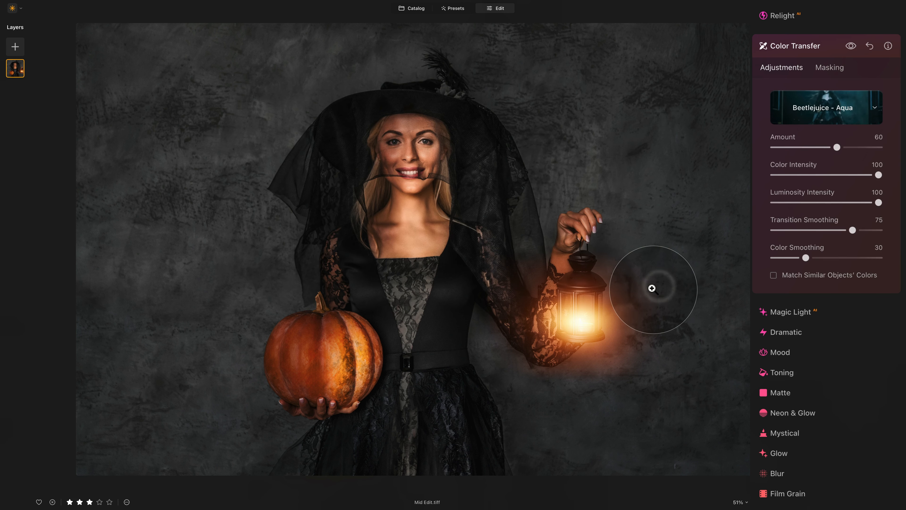
# Load Beetlejuice - Green from the Reference Photo folder as another Color Transfer reference to try its look
pyautogui.click(859, 107)
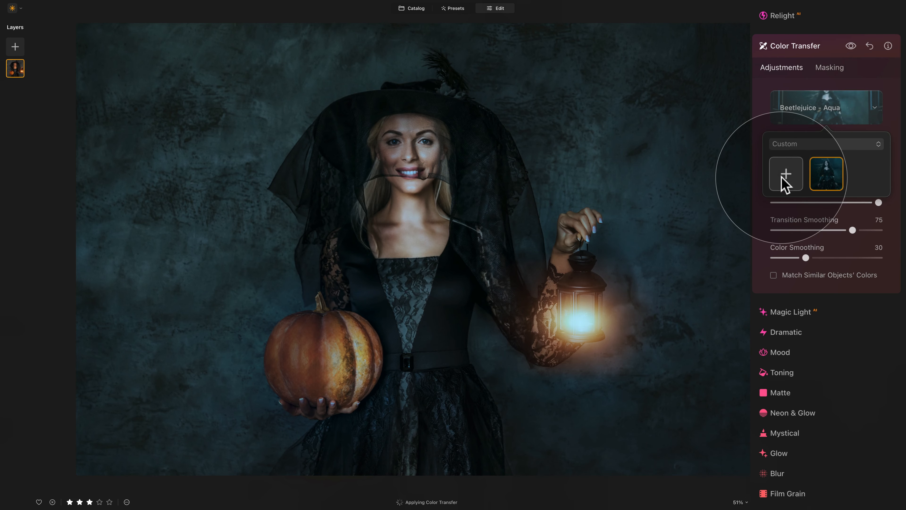
pyautogui.click(785, 175)
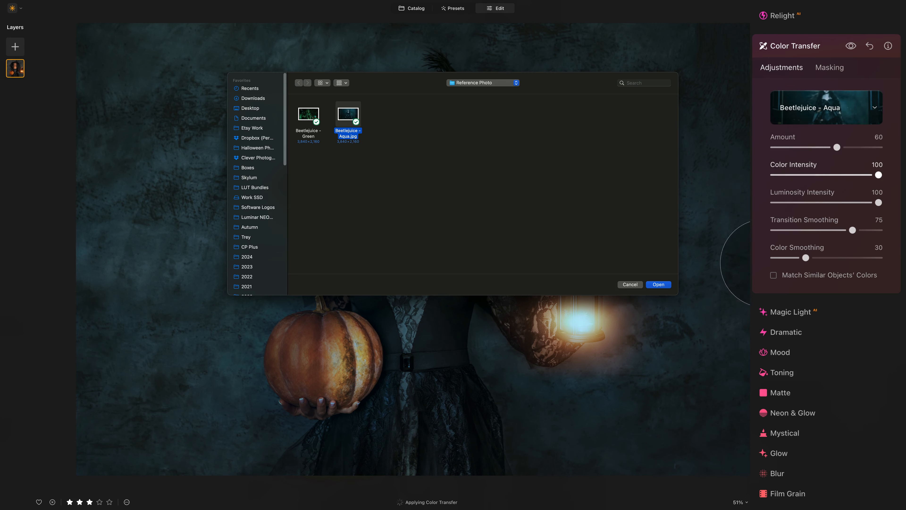
pyautogui.click(309, 116)
pyautogui.click(658, 285)
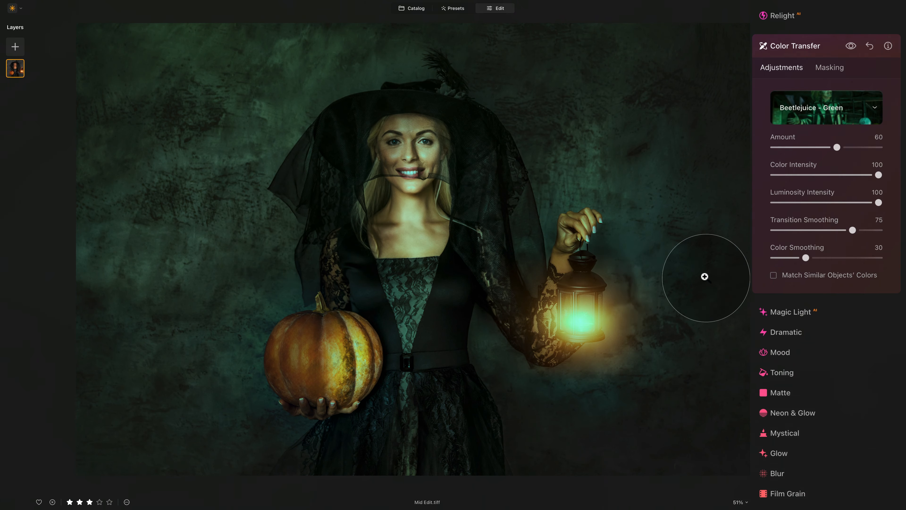
# Switch the Color Transfer reference back to Beetlejuice - Aqua and close the reference selection
pyautogui.click(830, 115)
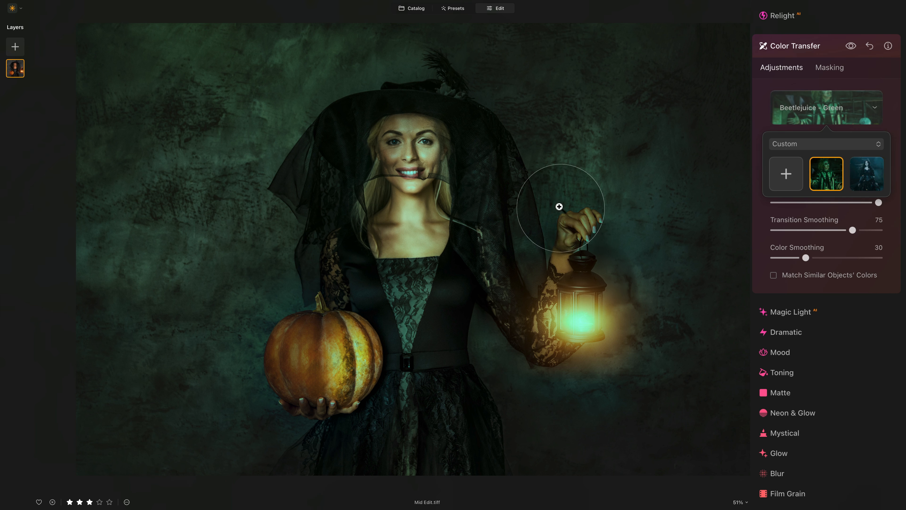
pyautogui.click(868, 175)
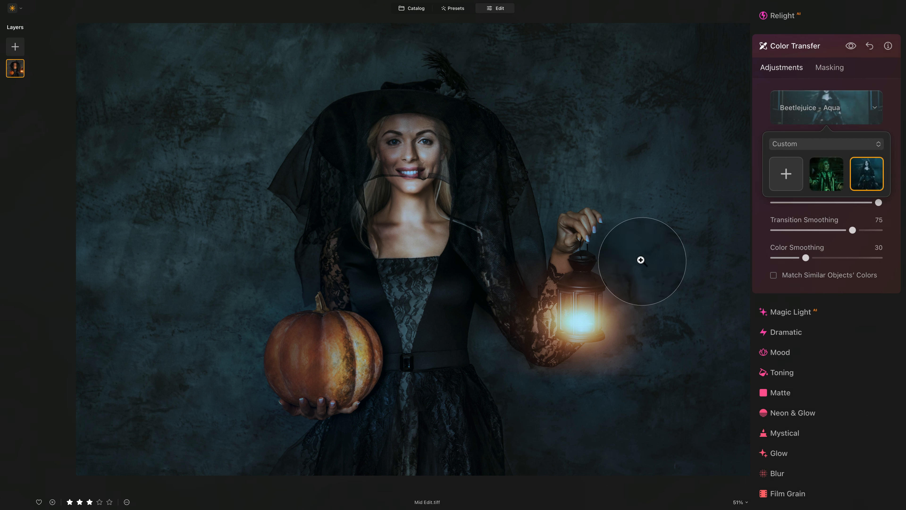
pyautogui.click(888, 116)
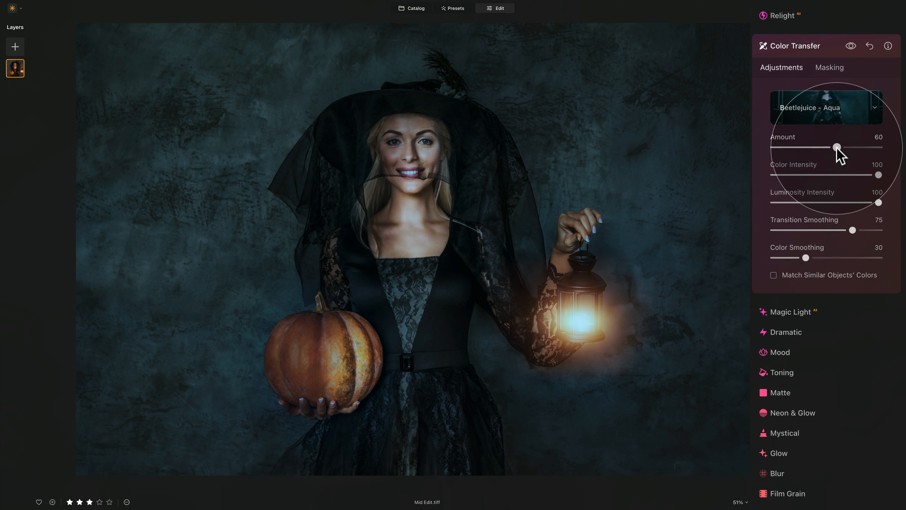
# Try the Color Transfer Amount at 100, restore its default, and set Color Intensity to 75
pyautogui.moveTo(837, 148); pyautogui.dragTo(888, 150)
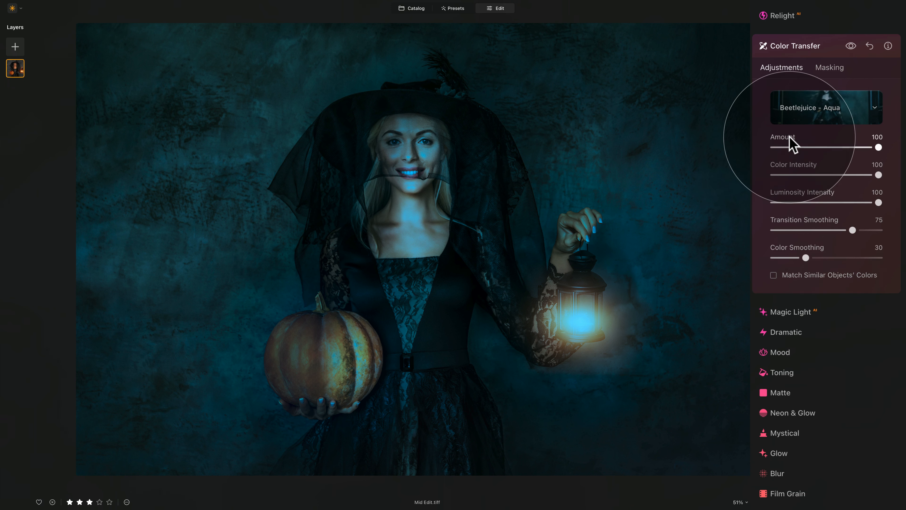
pyautogui.doubleClick(791, 144)
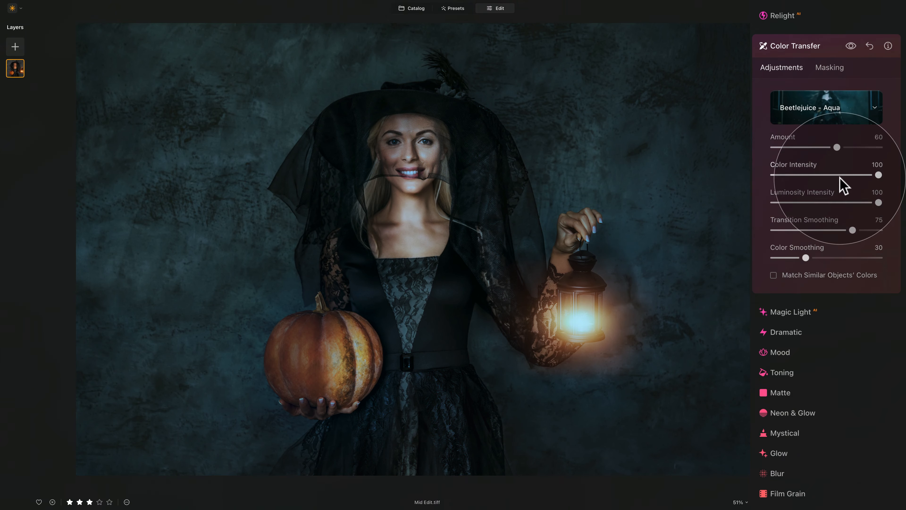
pyautogui.moveTo(879, 175); pyautogui.dragTo(846, 175)
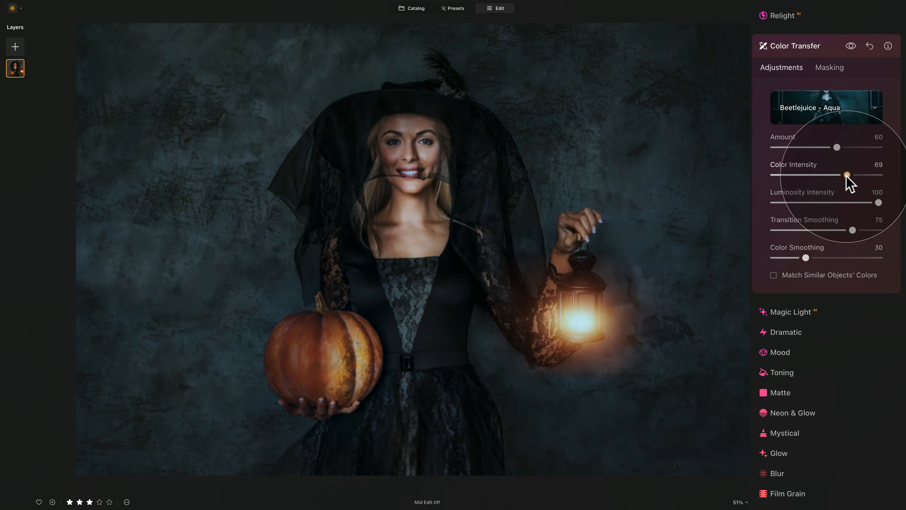
pyautogui.moveTo(847, 176); pyautogui.dragTo(848, 177)
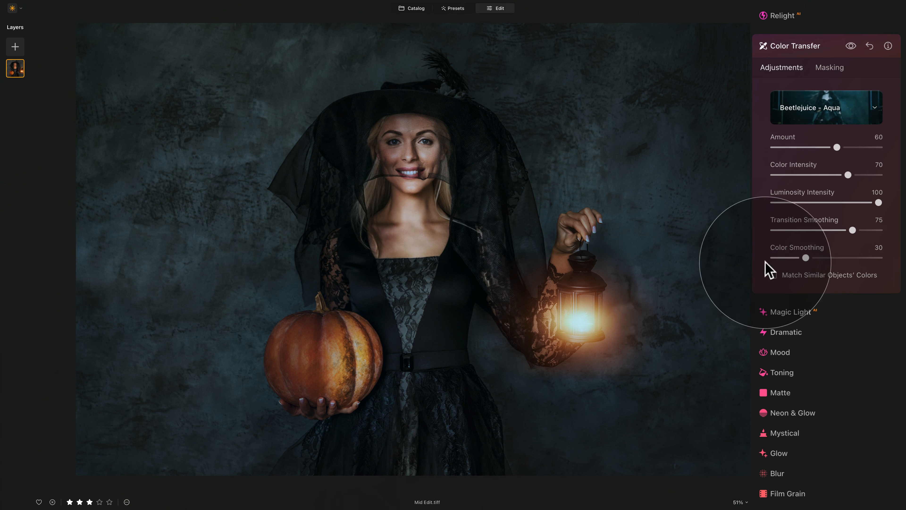
pyautogui.moveTo(846, 173)
pyautogui.mouseDown()
pyautogui.moveTo(872, 176)
pyautogui.moveTo(851, 176)
pyautogui.mouseUp()
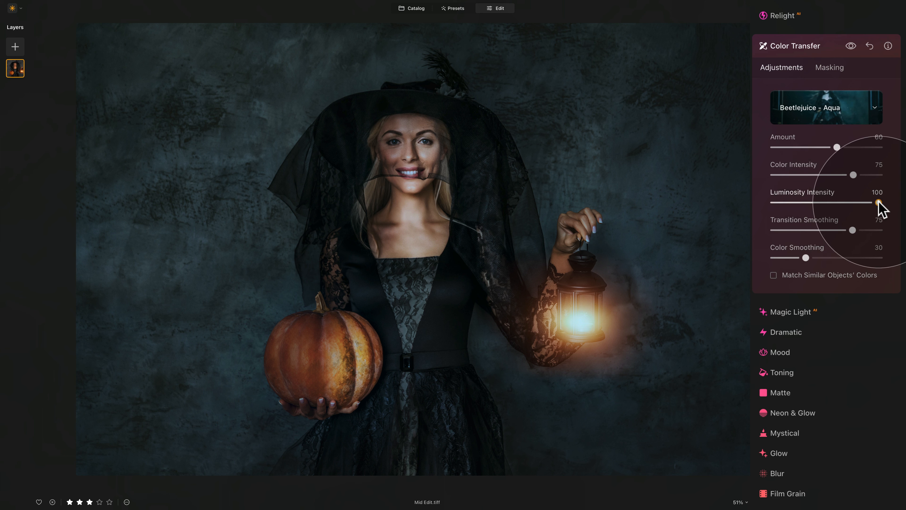
# Test Luminosity Intensity and Transition Smoothing, leaving both at their defaults, and set Color Smoothing to 50
pyautogui.moveTo(879, 203); pyautogui.dragTo(905, 205)
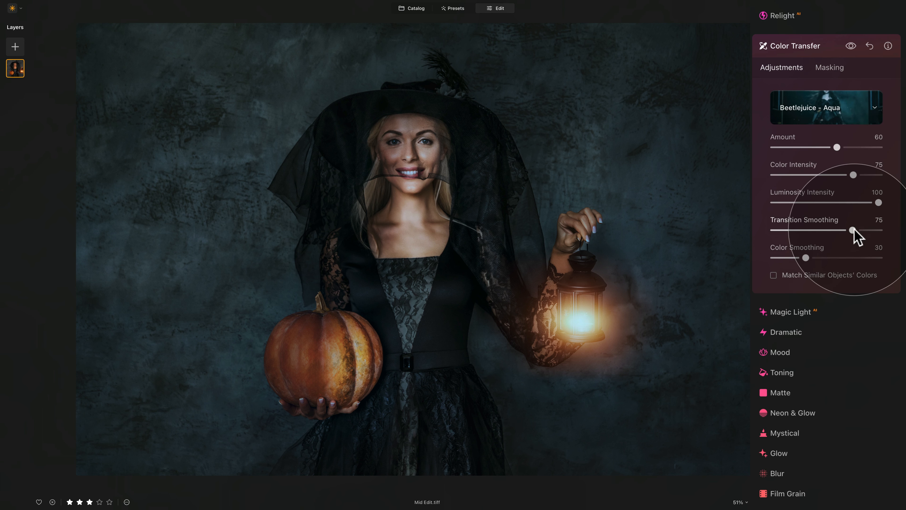
pyautogui.moveTo(855, 232); pyautogui.dragTo(807, 223)
pyautogui.doubleClick(809, 222)
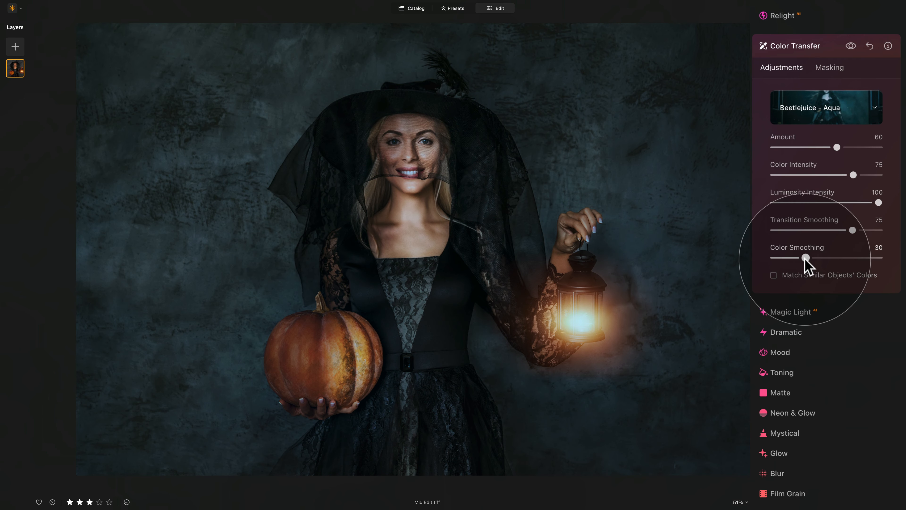
pyautogui.moveTo(806, 264); pyautogui.dragTo(827, 262)
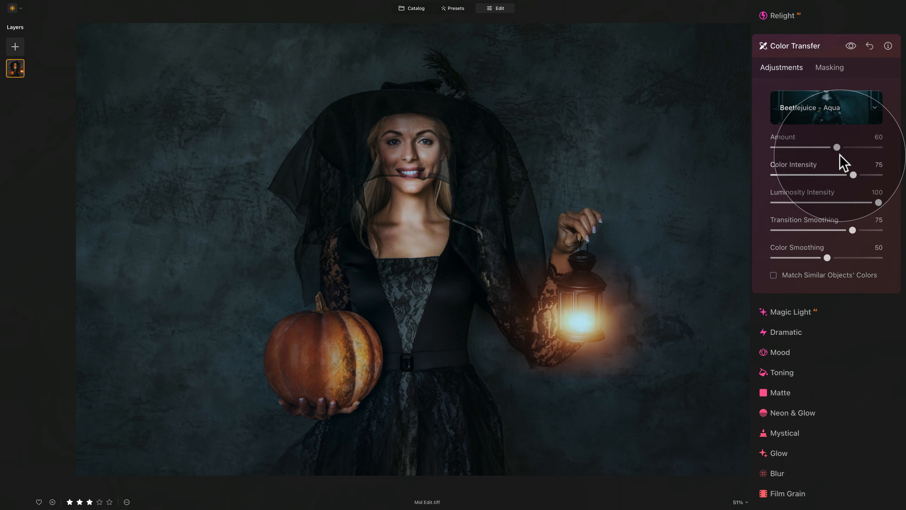
# Compare the portrait with and without Color Transfer and close its settings
pyautogui.click(851, 46)
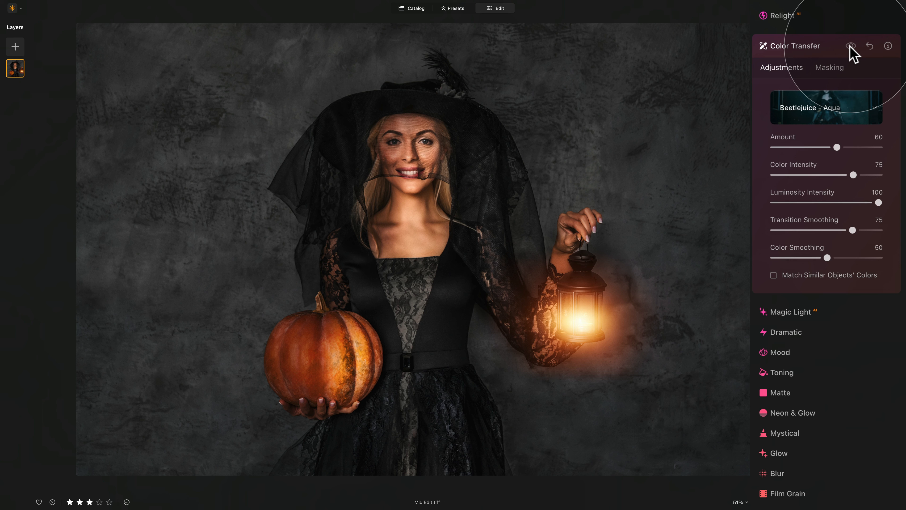
pyautogui.click(852, 47)
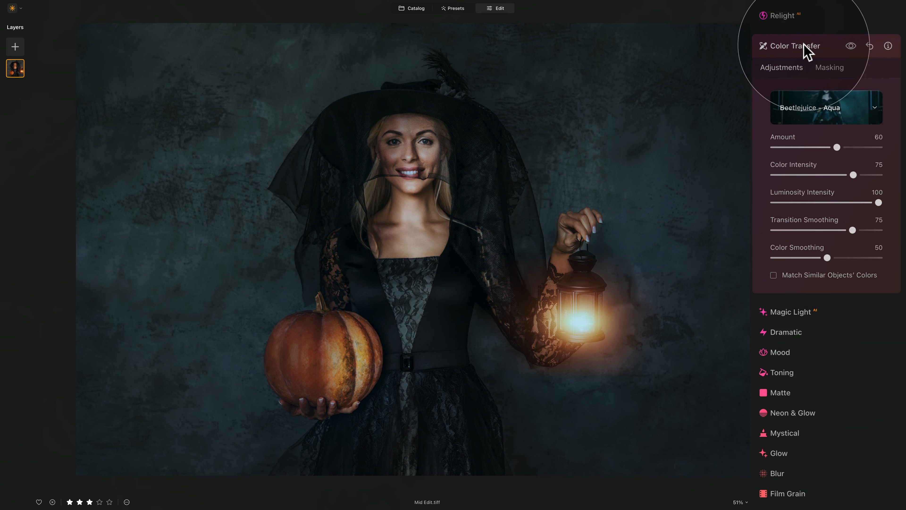
pyautogui.click(807, 50)
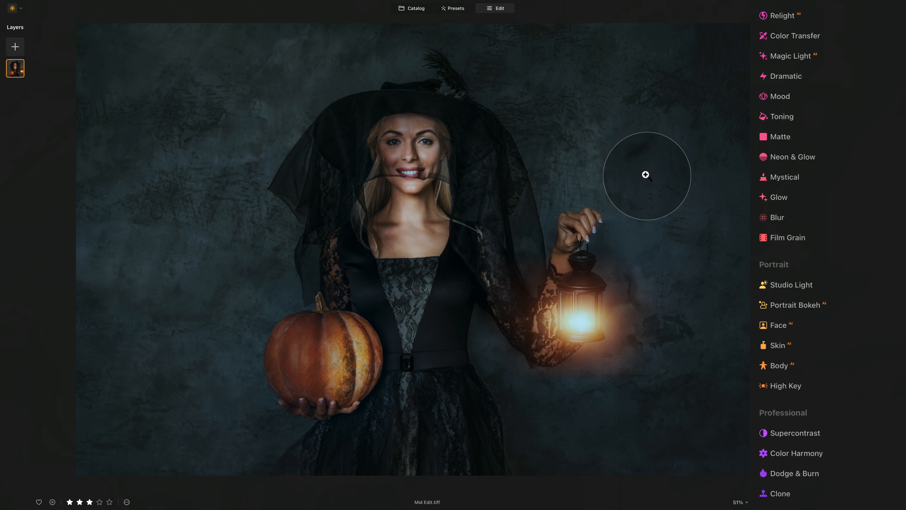
# Add a dark Vignette with an Amount of -69
pyautogui.scroll(10, 820, 61)
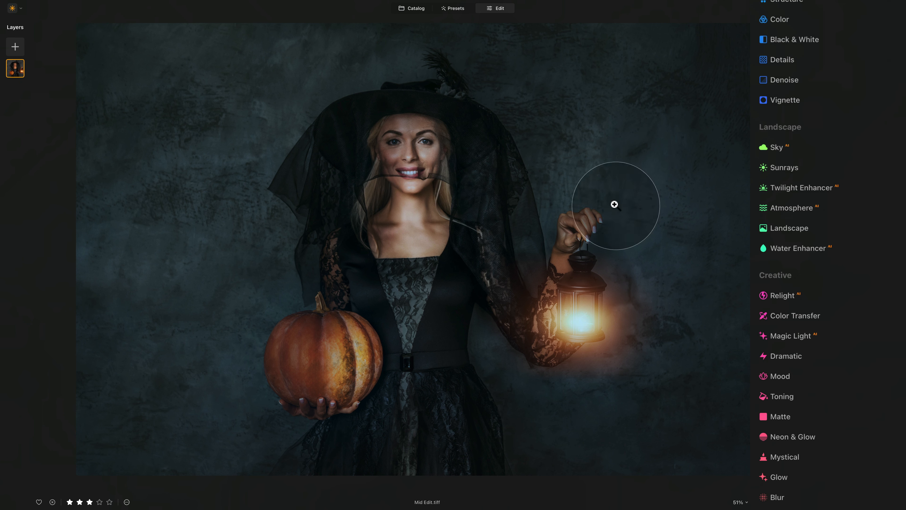
pyautogui.click(791, 107)
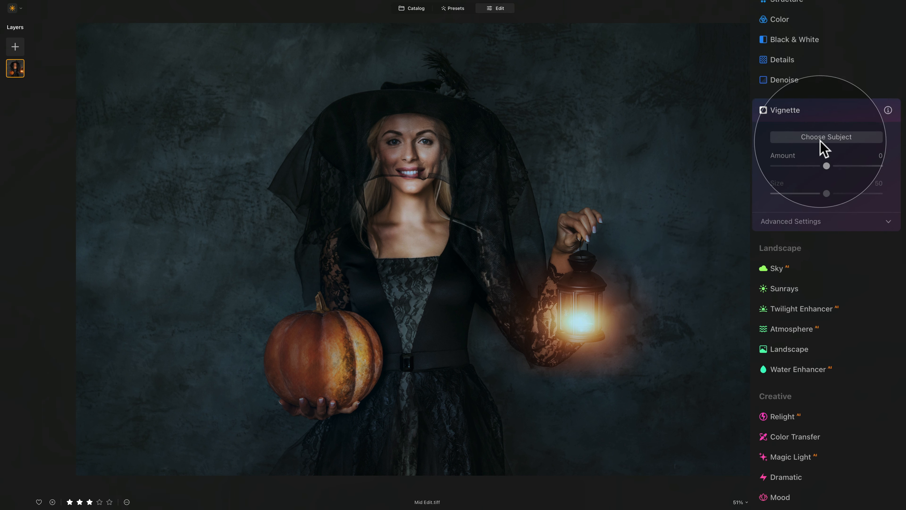
pyautogui.moveTo(826, 166); pyautogui.dragTo(789, 174)
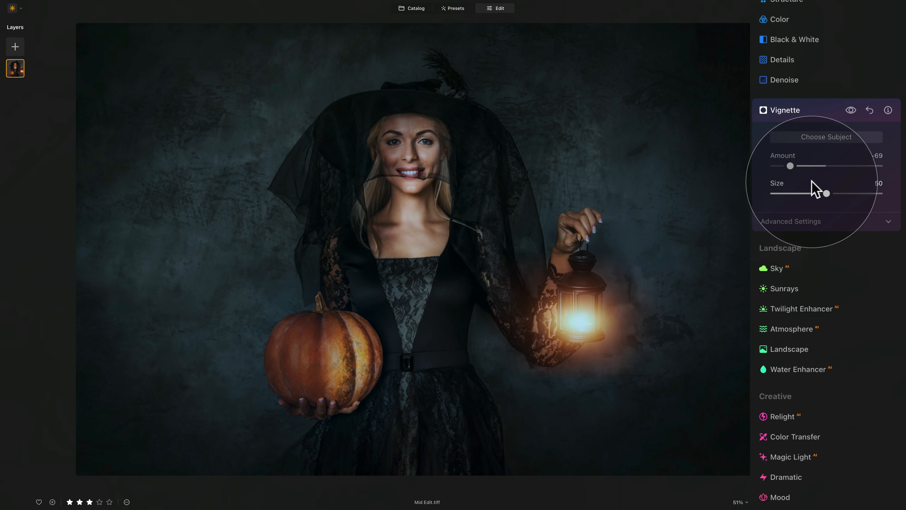
# Try several vignette subject points around the raised arm, settle the center on the witch's upper chest, and close the Vignette settings
pyautogui.click(814, 137)
pyautogui.click(514, 249)
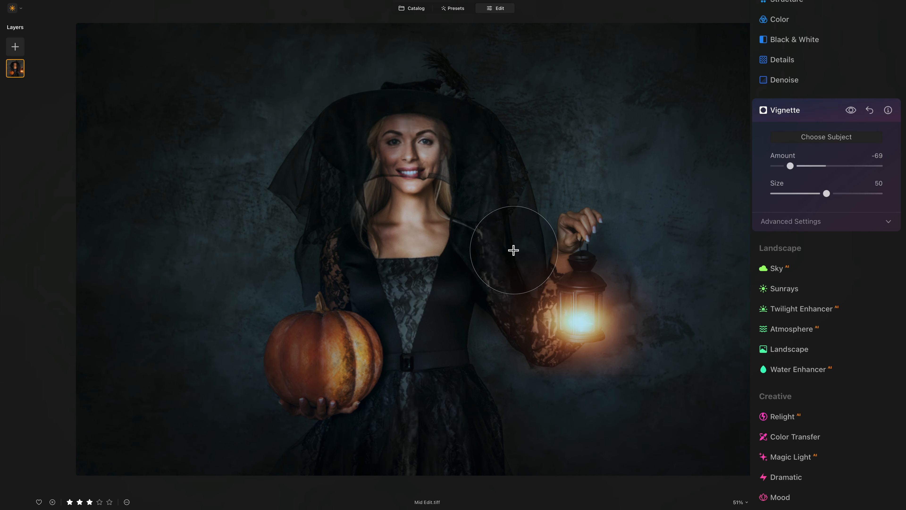
pyautogui.click(568, 227)
pyautogui.click(560, 256)
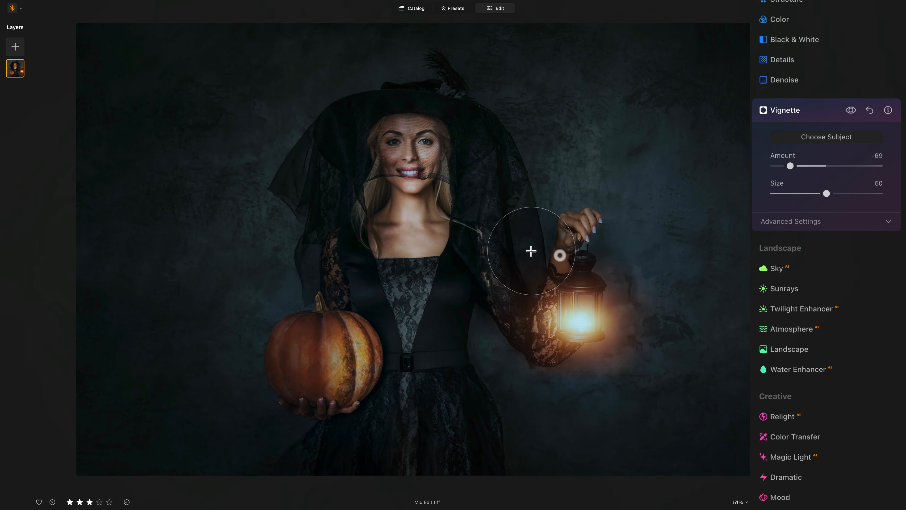
pyautogui.click(532, 235)
pyautogui.click(518, 241)
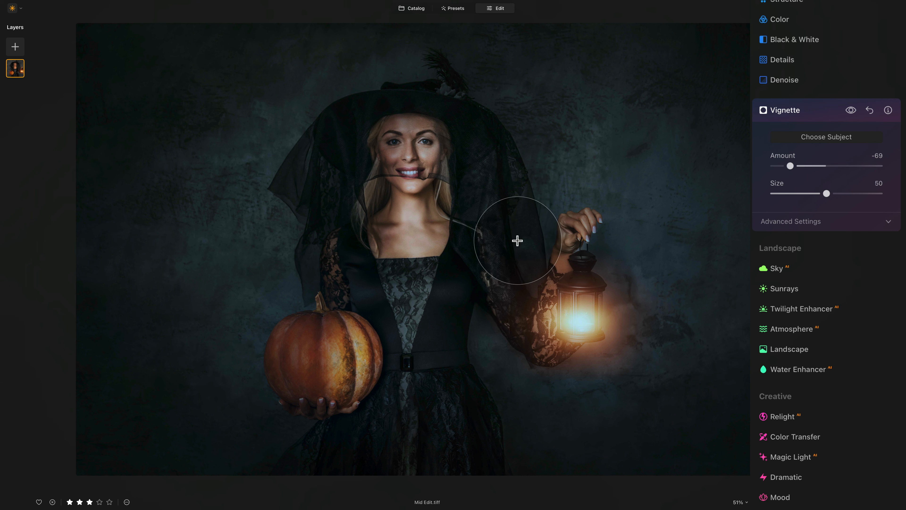
pyautogui.click(396, 244)
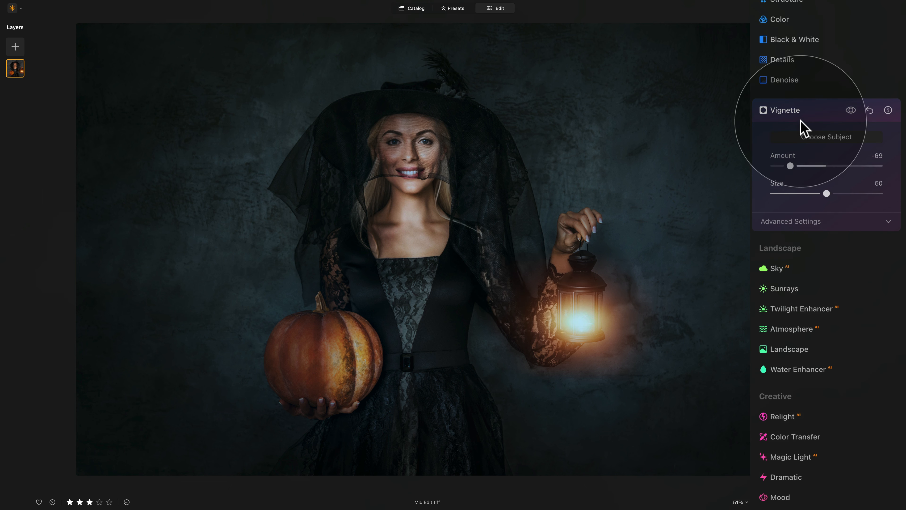
pyautogui.click(807, 115)
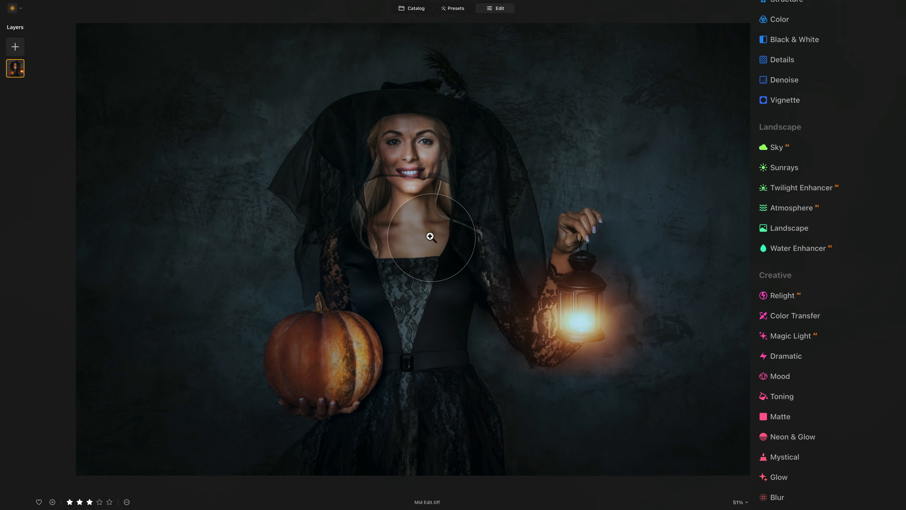
# Add the beige canvas texture from My Images as a new layer and raise its Opacity to 100
pyautogui.click(16, 51)
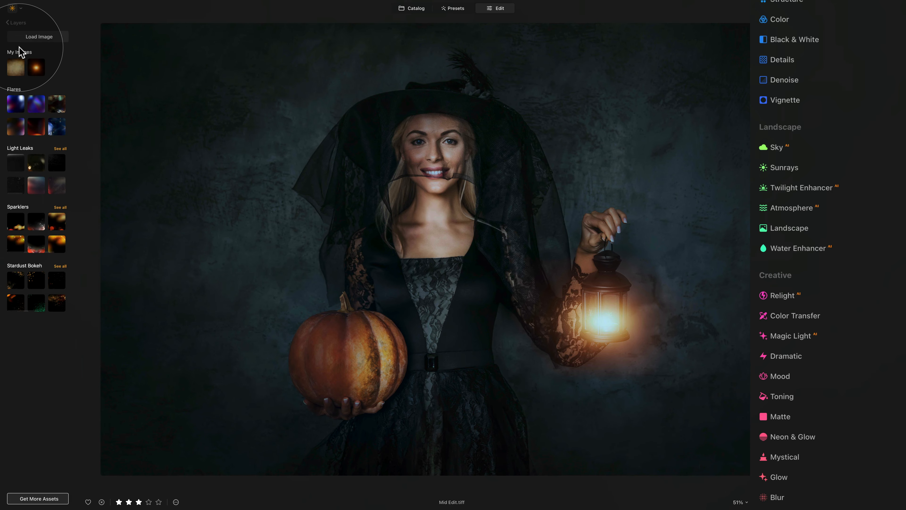
pyautogui.click(24, 72)
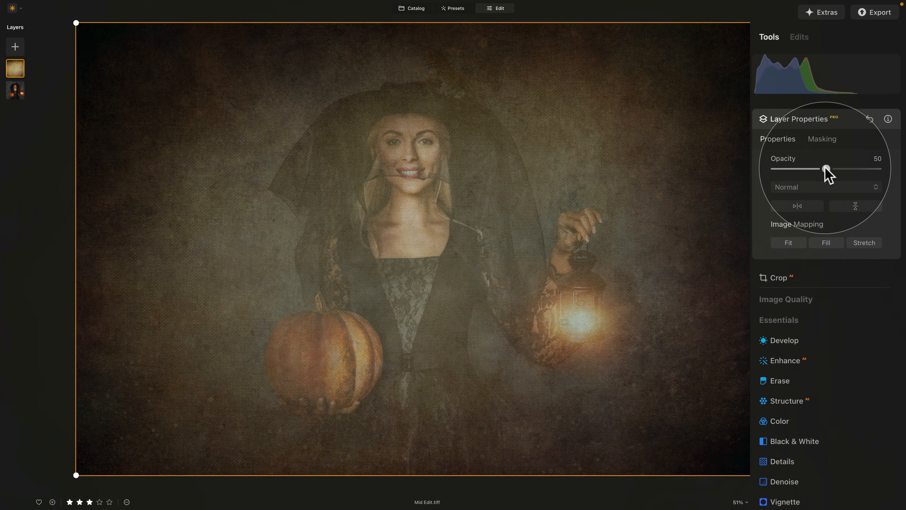
pyautogui.moveTo(827, 169); pyautogui.dragTo(881, 169)
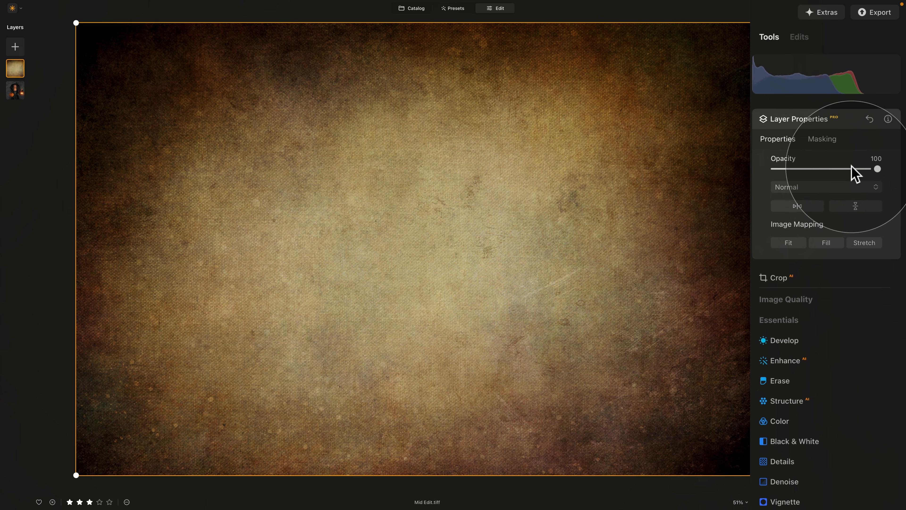
# Set the texture layer's blend mode to Soft Light and its Opacity to 55, and close Layer Properties
pyautogui.click(830, 185)
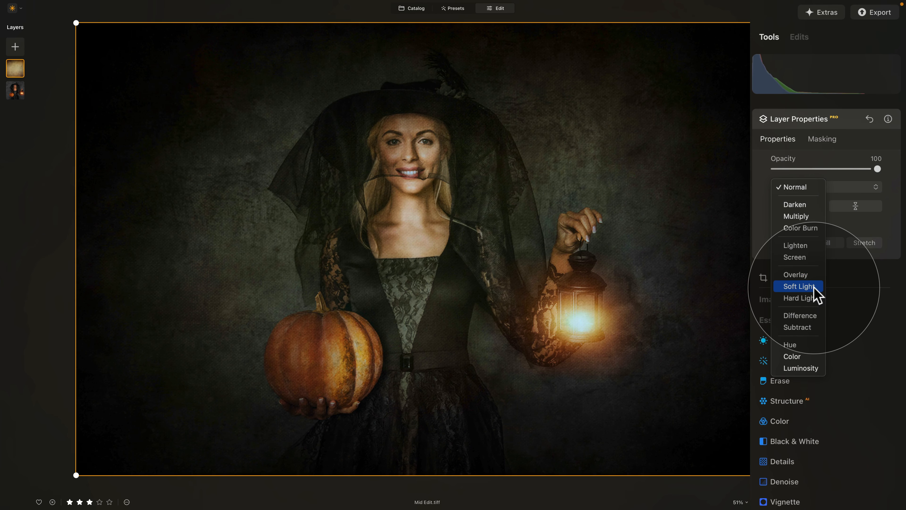
pyautogui.click(814, 287)
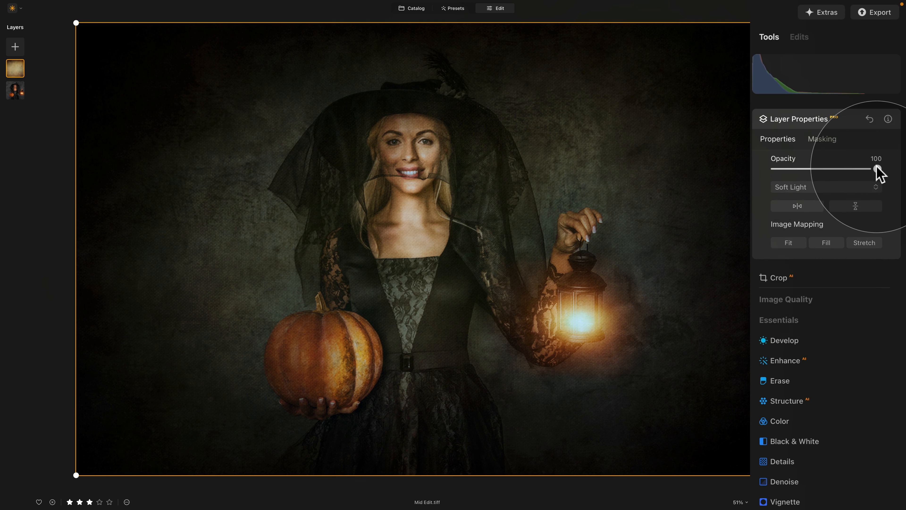
pyautogui.moveTo(877, 172); pyautogui.dragTo(829, 165)
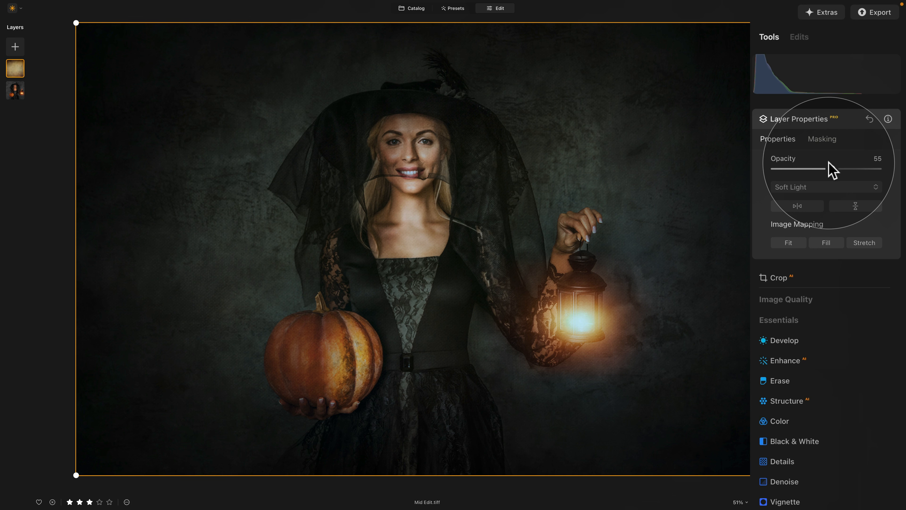
pyautogui.click(831, 120)
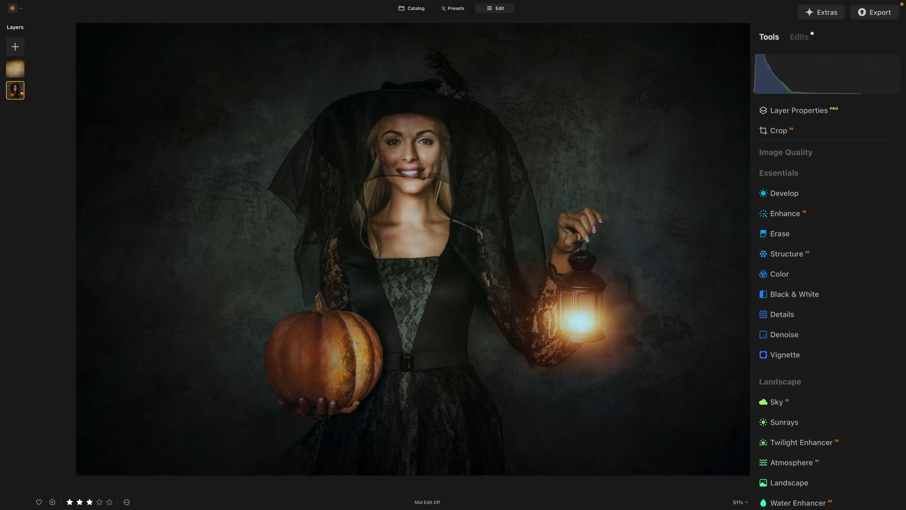
# Return to the catalog and view the original sample photo and the edited Mid Edit.tiff full size for comparison
pyautogui.click(419, 10)
pyautogui.doubleClick(185, 114)
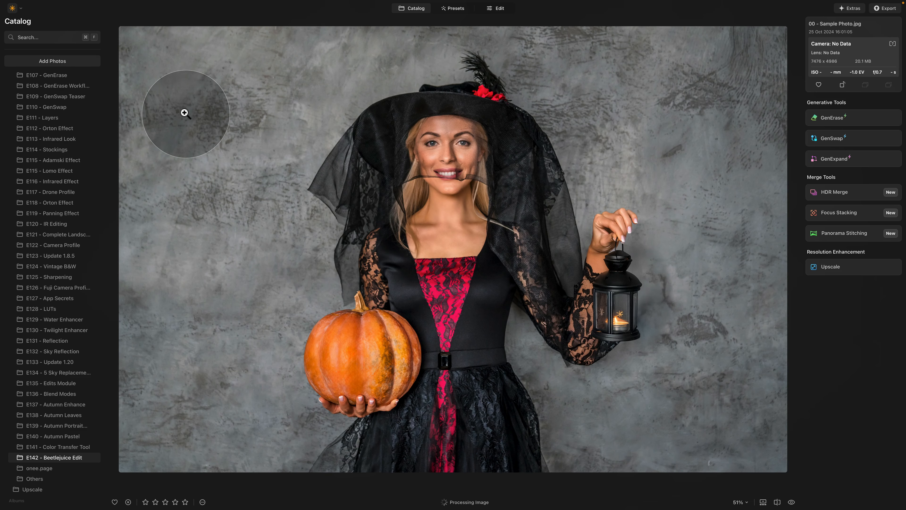
pyautogui.doubleClick(185, 112)
pyautogui.doubleClick(143, 304)
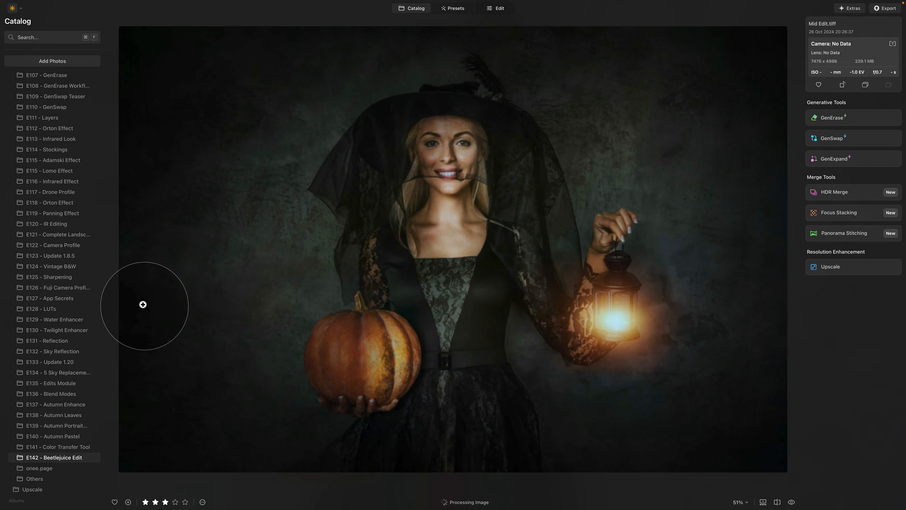